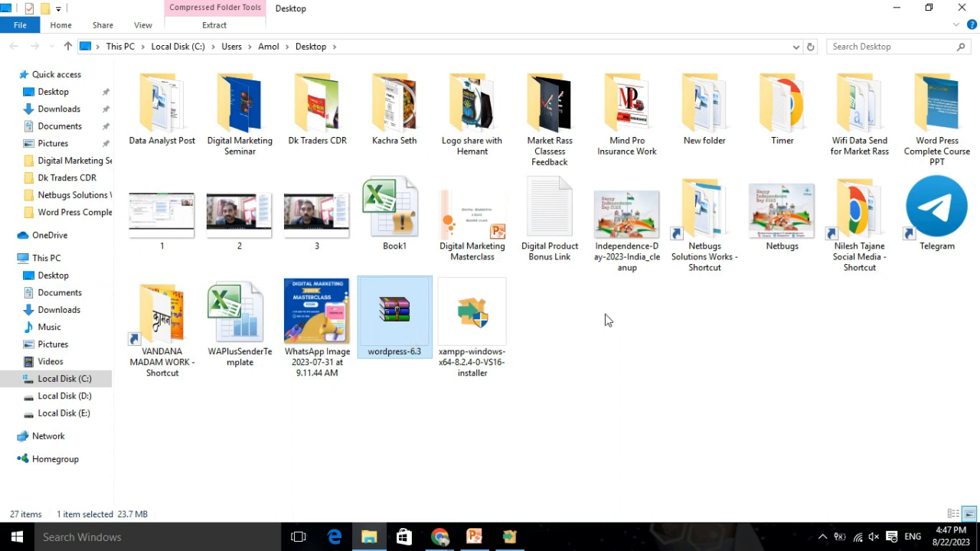
Finish installing XAMPP to d:\wordpress and launch the XAMPP Control Panel v3.3.0.
left_click(897, 7)
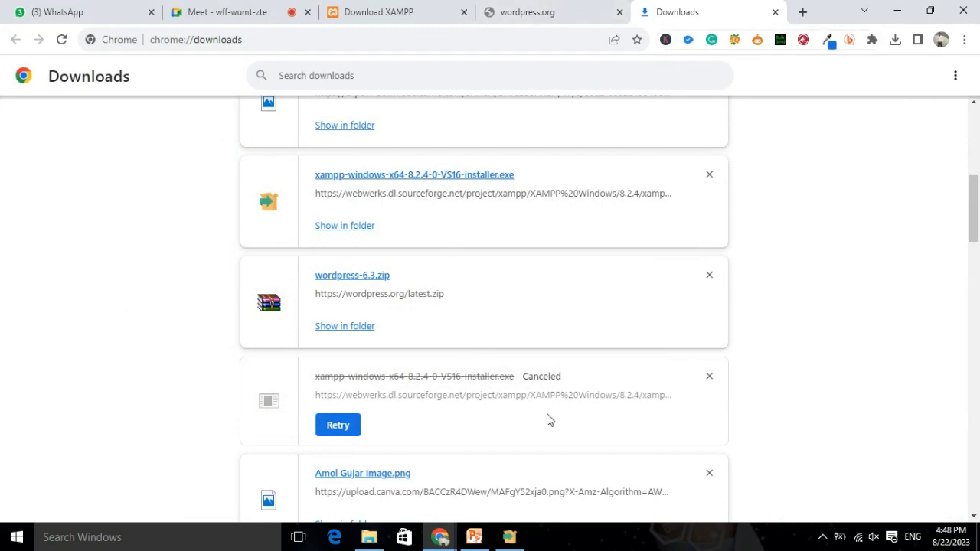
left_click(516, 545)
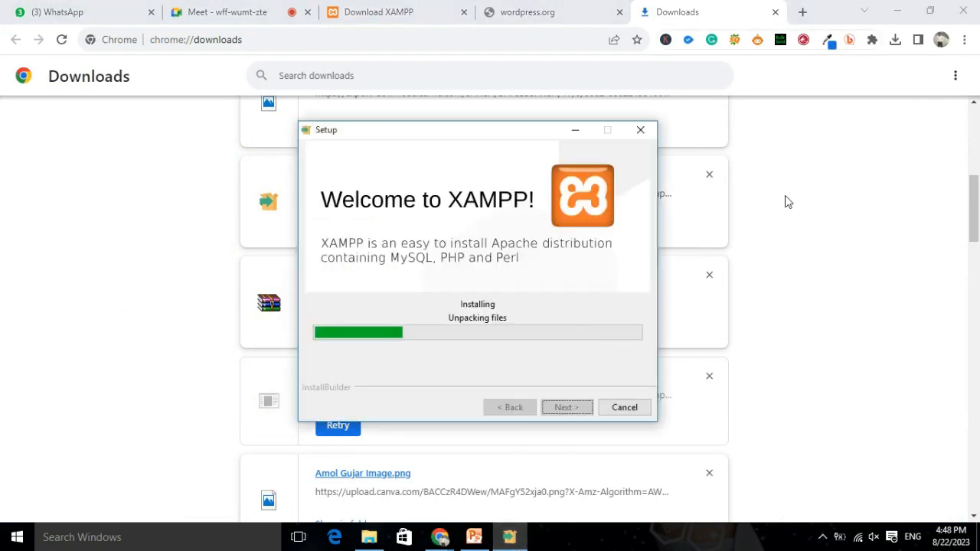
left_click(547, 9)
left_click(716, 20)
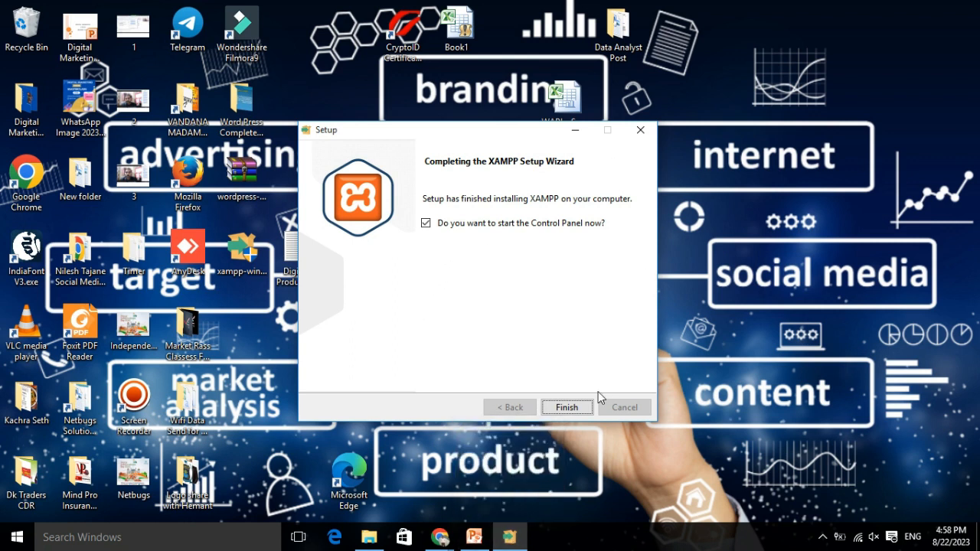
left_click(566, 407)
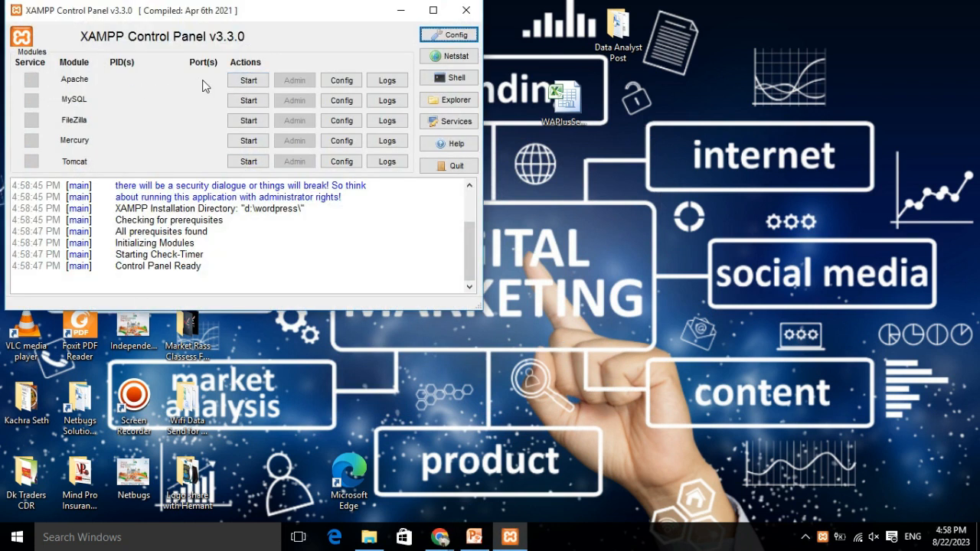
Start Apache (ports 80, 443) and MySQL (port 3306), then minimize the Control Panel.
left_click(248, 81)
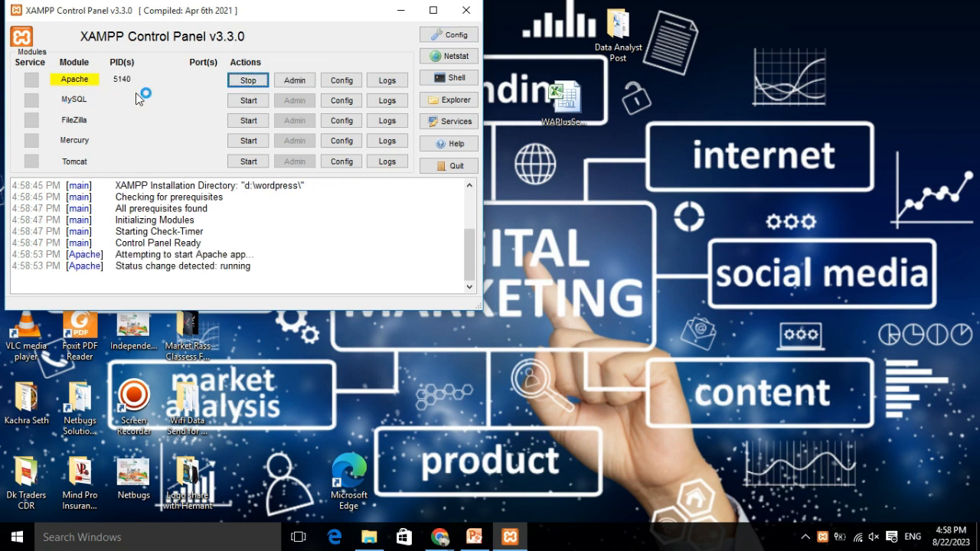
left_click(248, 100)
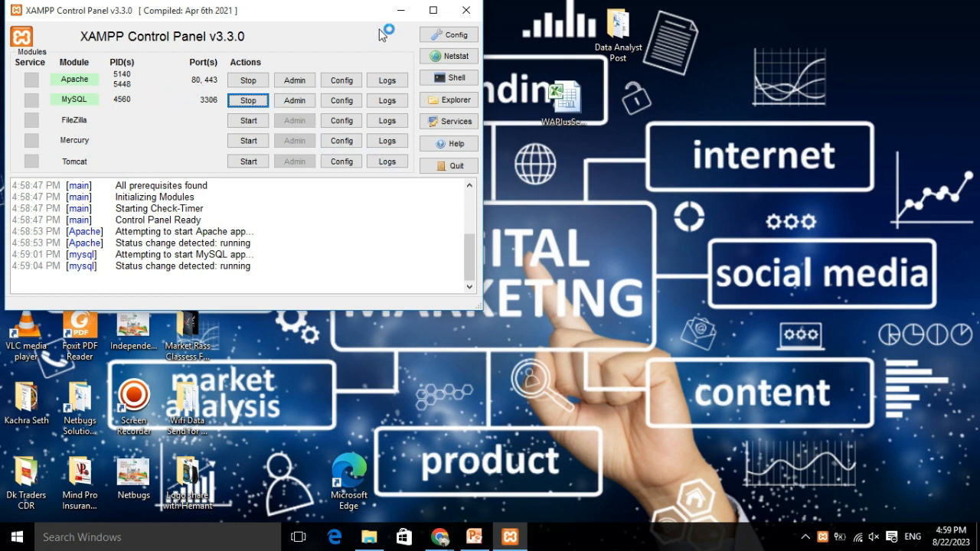
left_click(400, 10)
Load localhost/ in a new Chrome tab, then open phpMyAdmin through MySQL's Admin button.
mouse_move(442, 542)
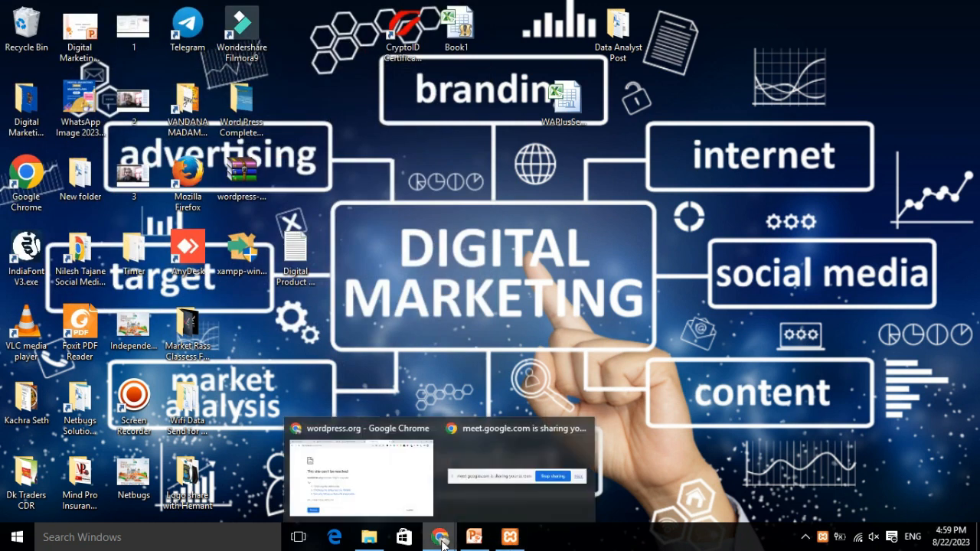
left_click(369, 487)
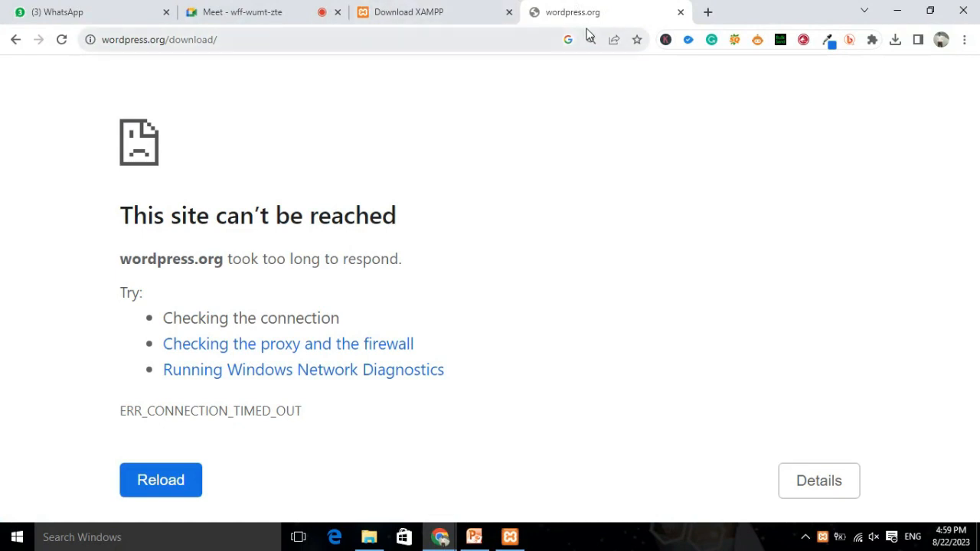
left_click(709, 13)
type("l")
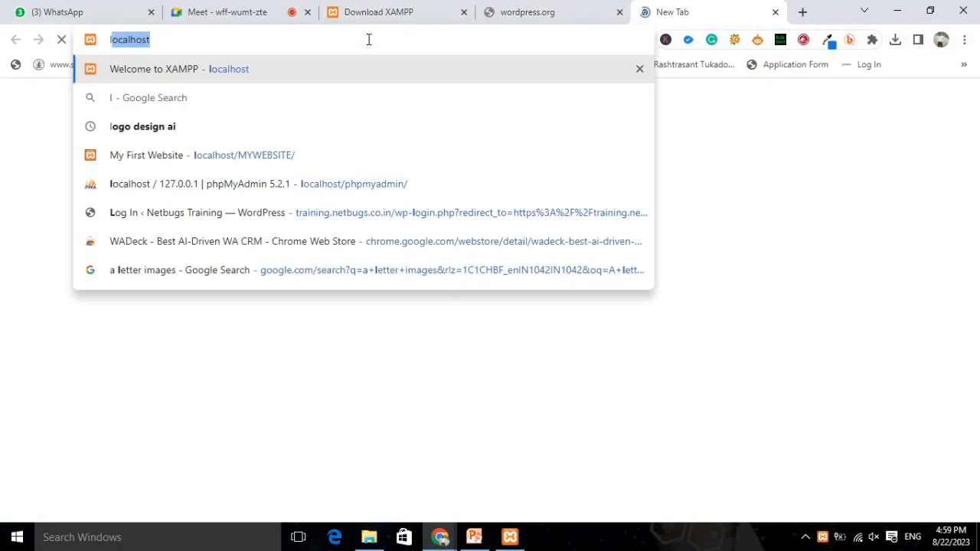
type("ocalhost/")
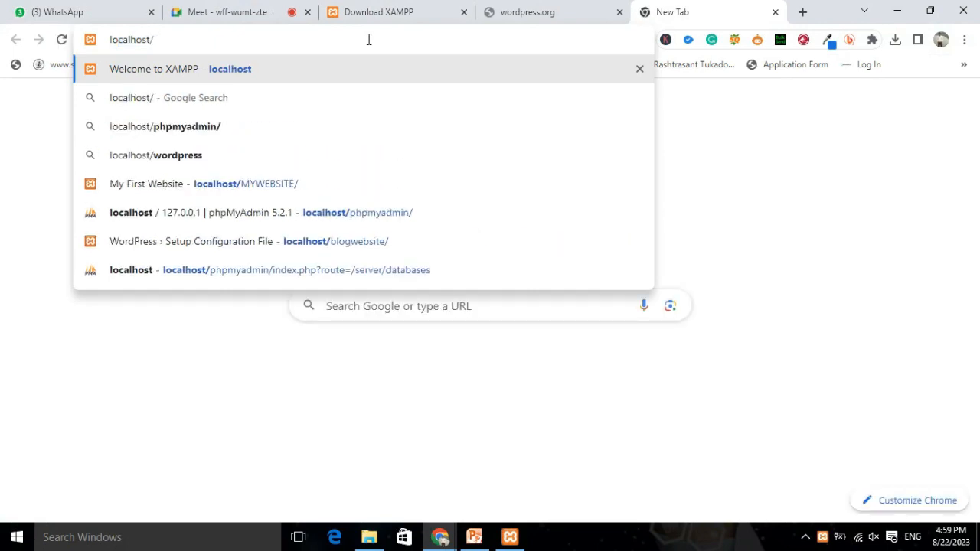
key("Return")
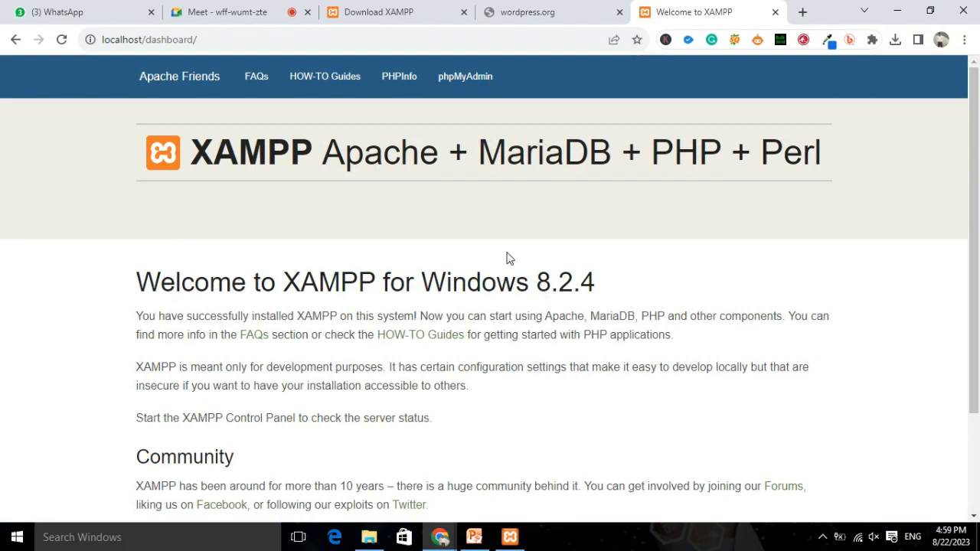
scroll(623, 179, "down", 2)
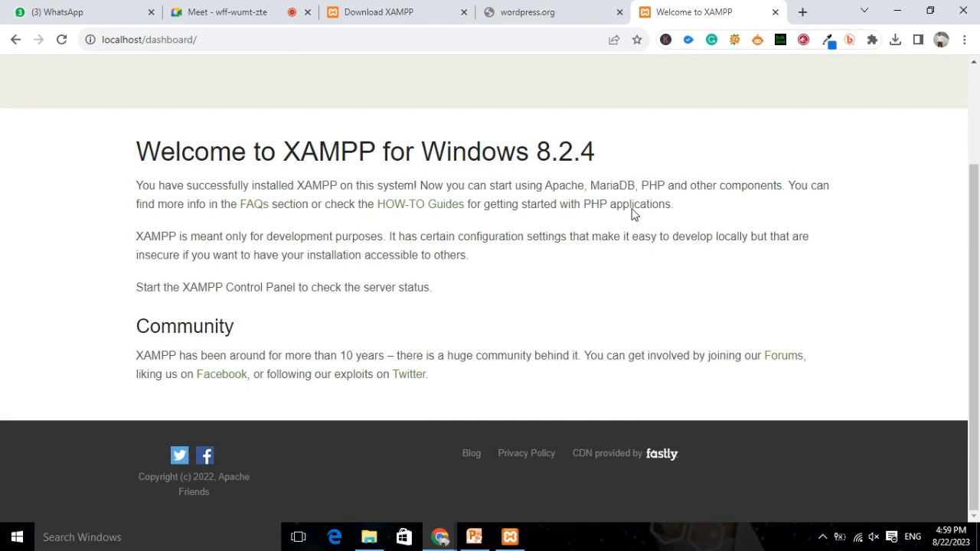
scroll(632, 214, "up", 2)
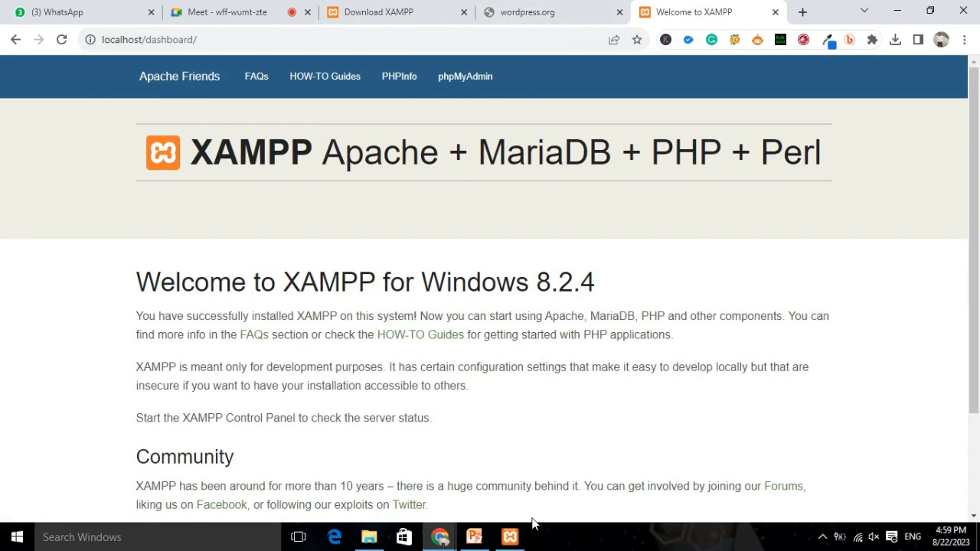
left_click(510, 537)
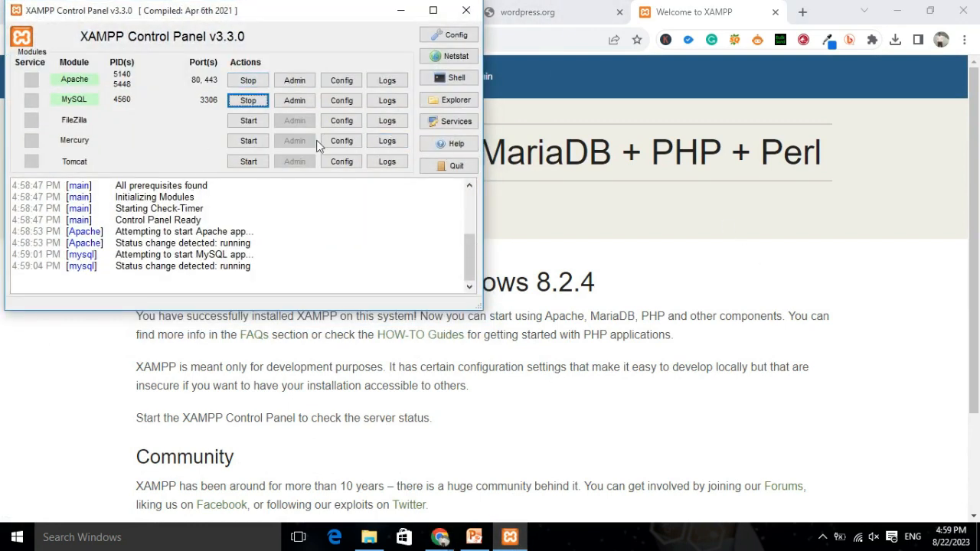
left_click(292, 101)
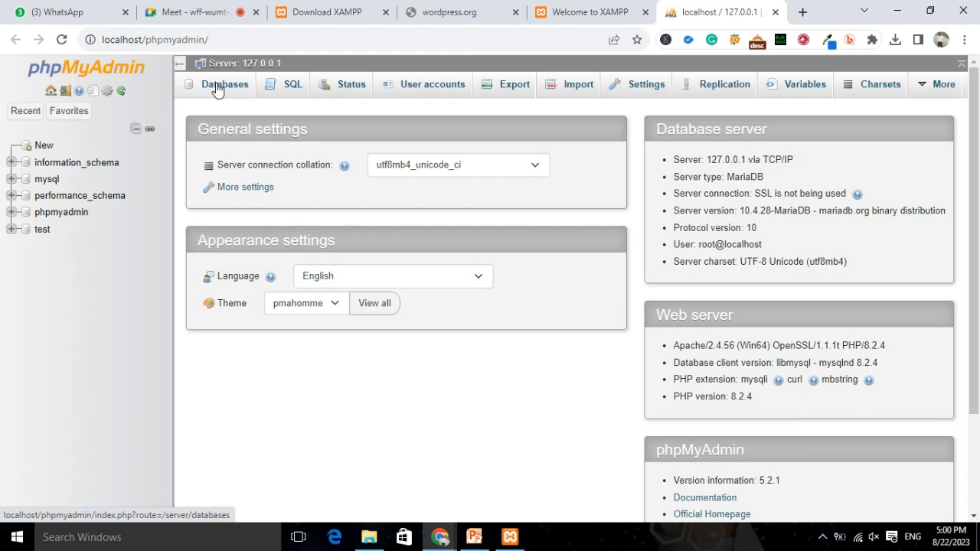
Create an empty newsblog database on the Databases tab, then return to the Desktop folder.
left_click(218, 89)
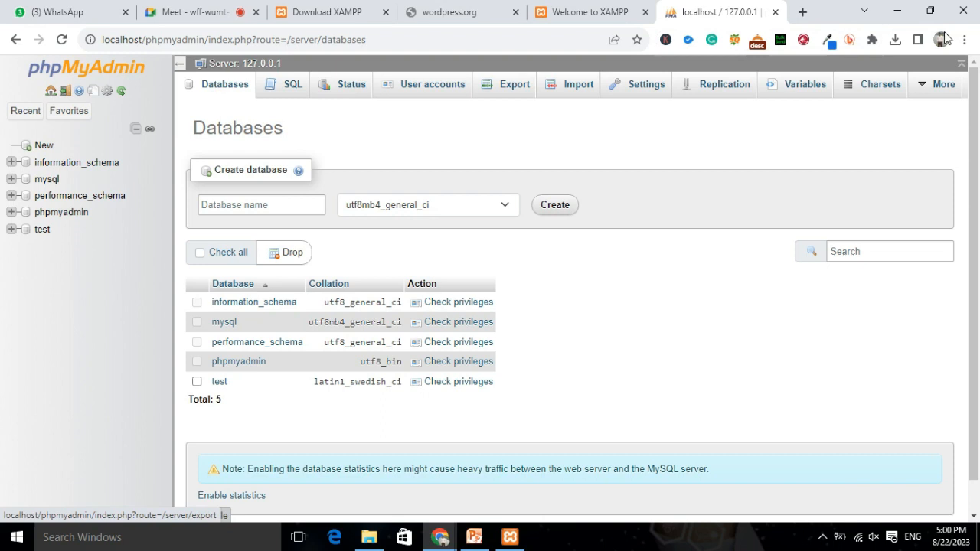
left_click(295, 206)
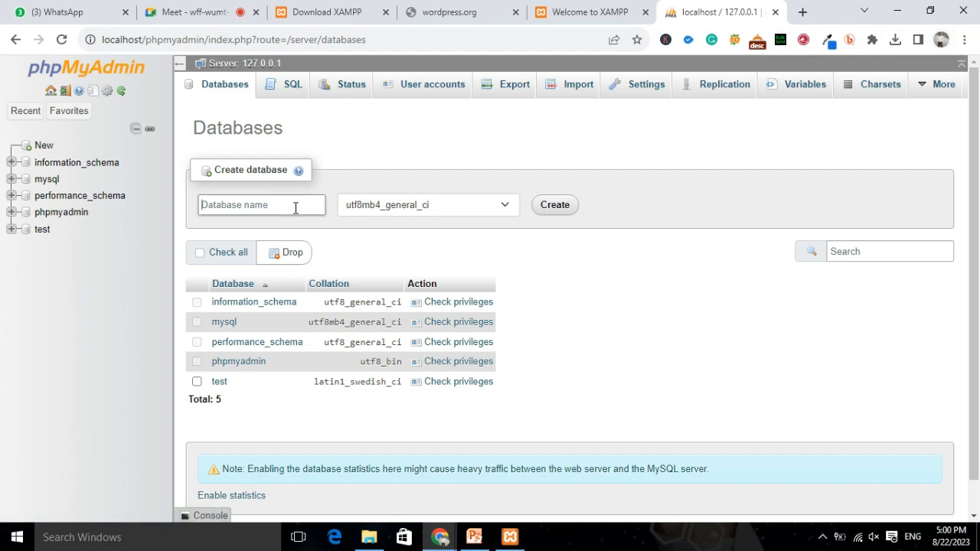
type("newsblog")
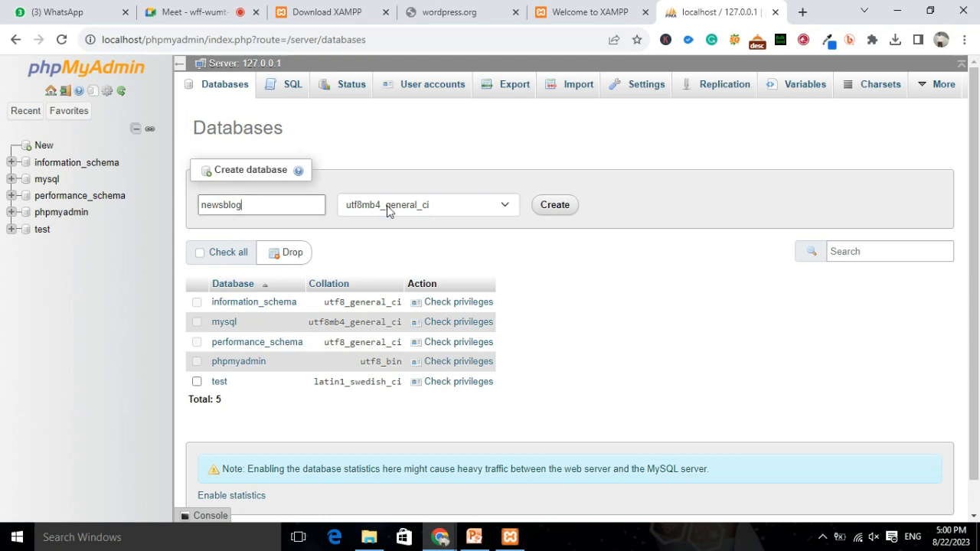
left_click(554, 207)
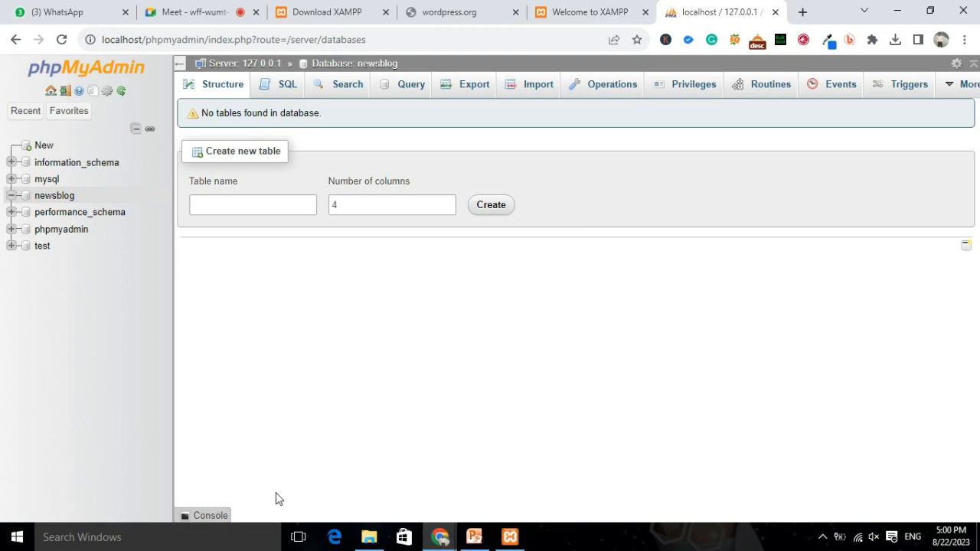
left_click(369, 537)
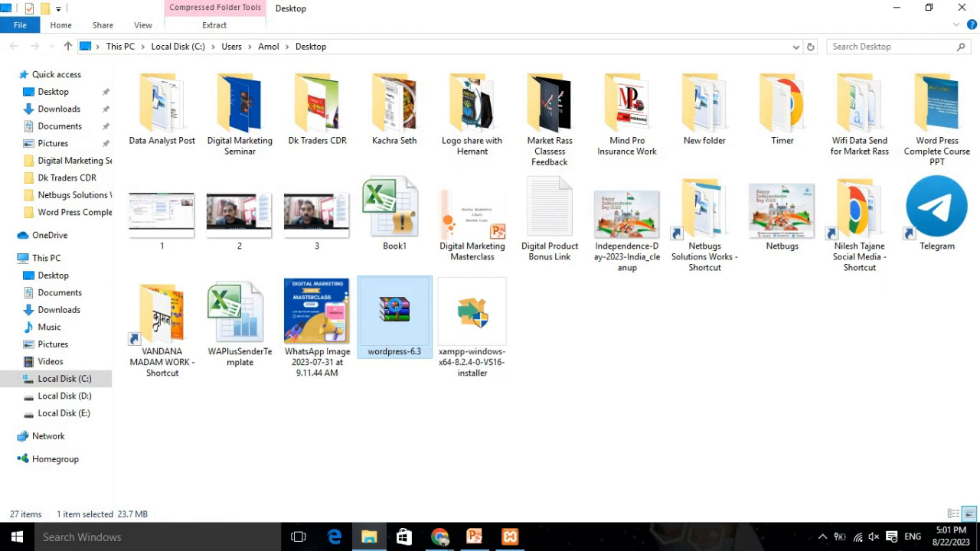
Copy the wordpress-6.3 archive and open the Local Disk (D:) drive.
right_click(395, 307)
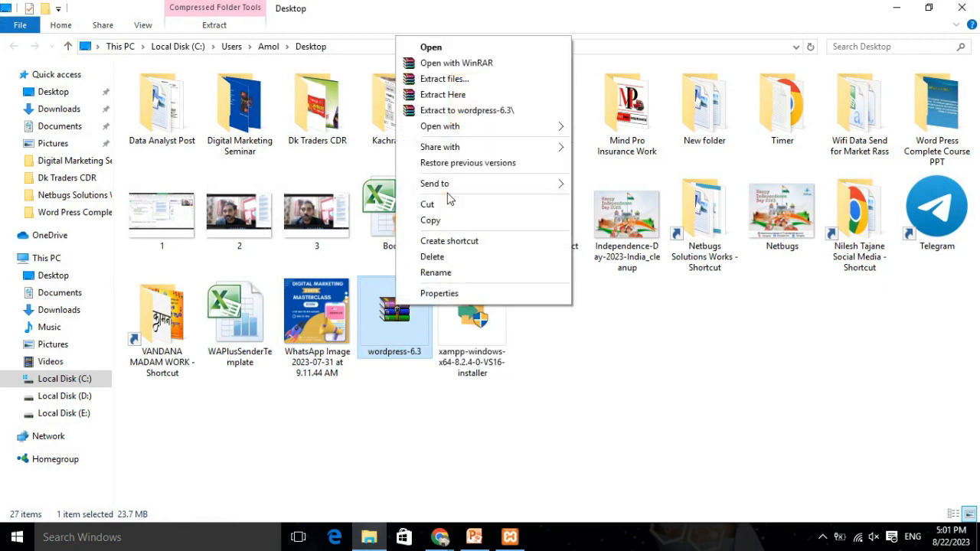
left_click(431, 220)
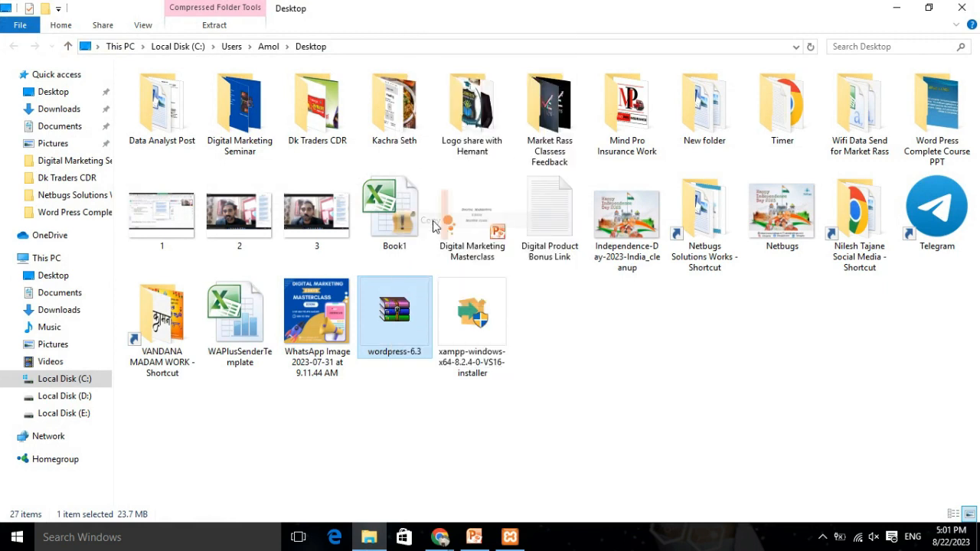
left_click(439, 538)
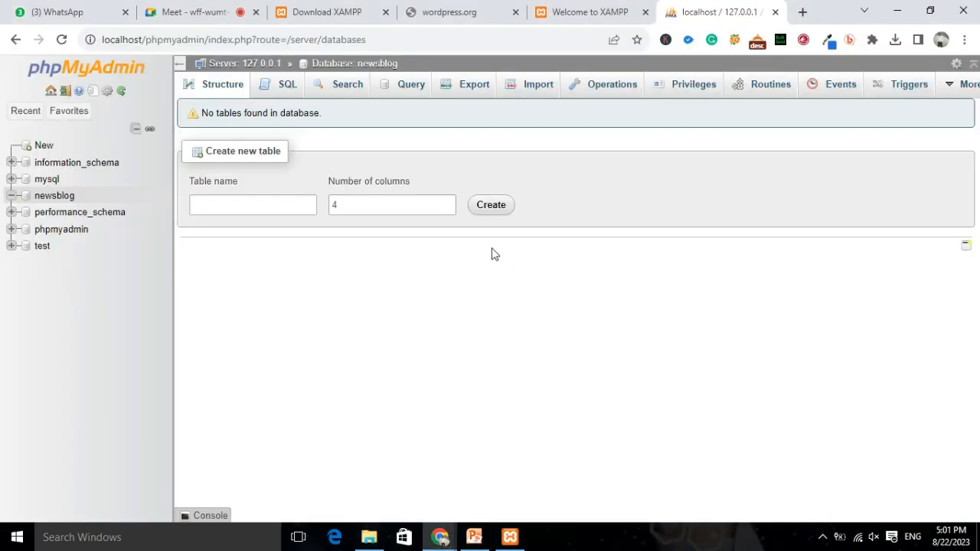
left_click(369, 538)
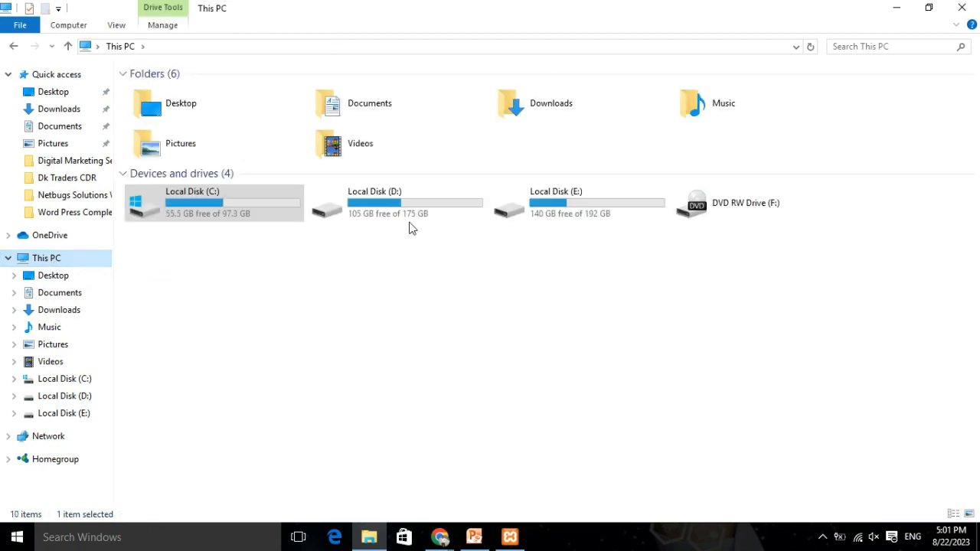
left_click(411, 206)
double_click(464, 203)
scroll(490, 218, "down", 3)
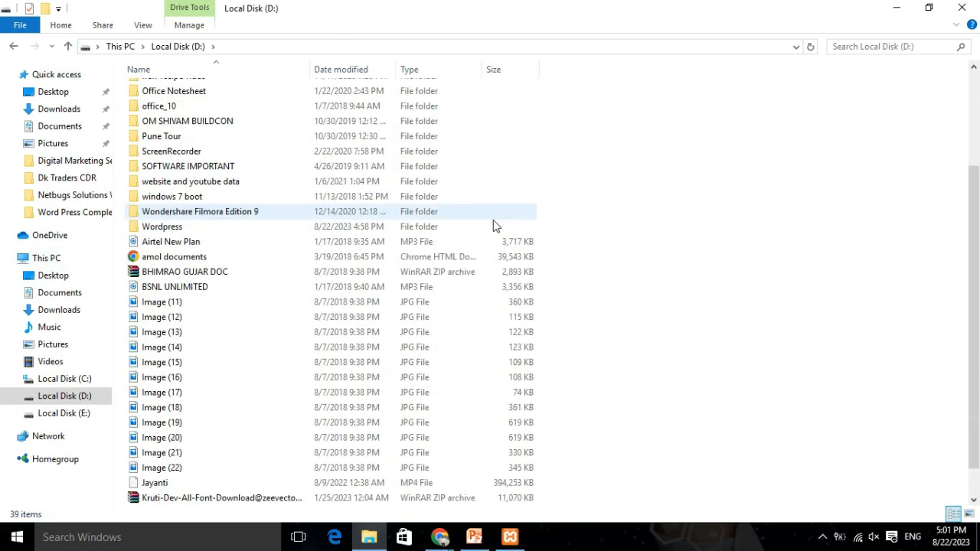
scroll(222, 264, "up", 1)
Paste the wordpress-6.3 archive into D:\Wordpress\htdocs.
double_click(164, 268)
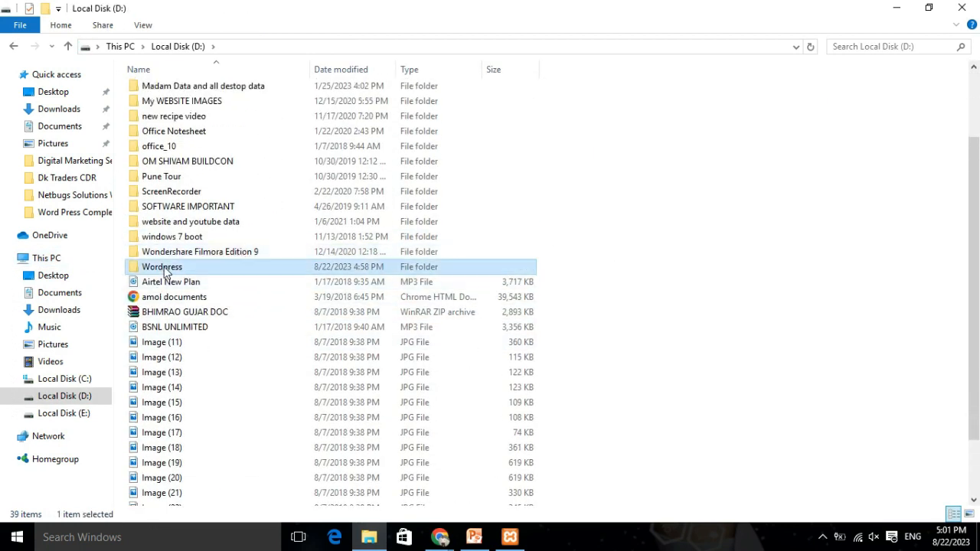
scroll(276, 114, "down", 2)
scroll(276, 113, "up", 2)
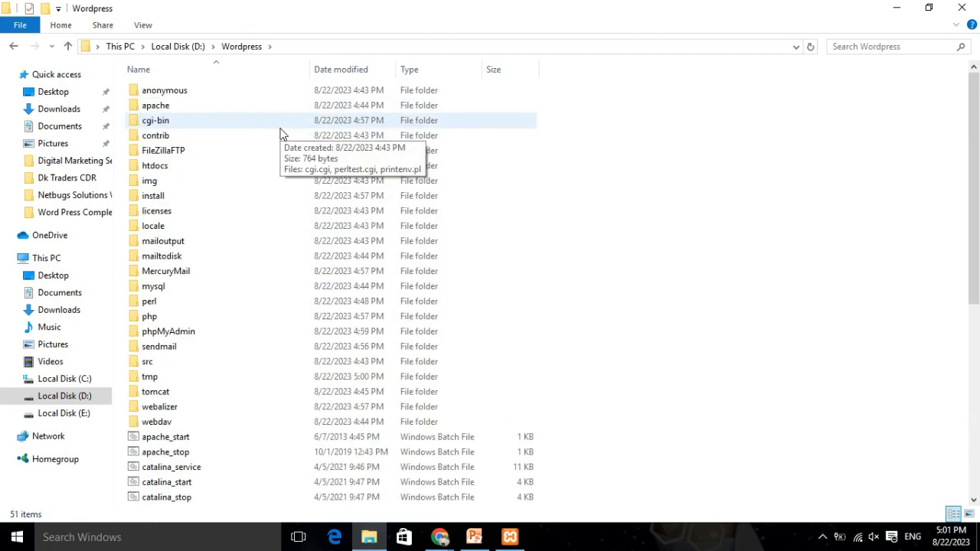
scroll(219, 253, "down", 2)
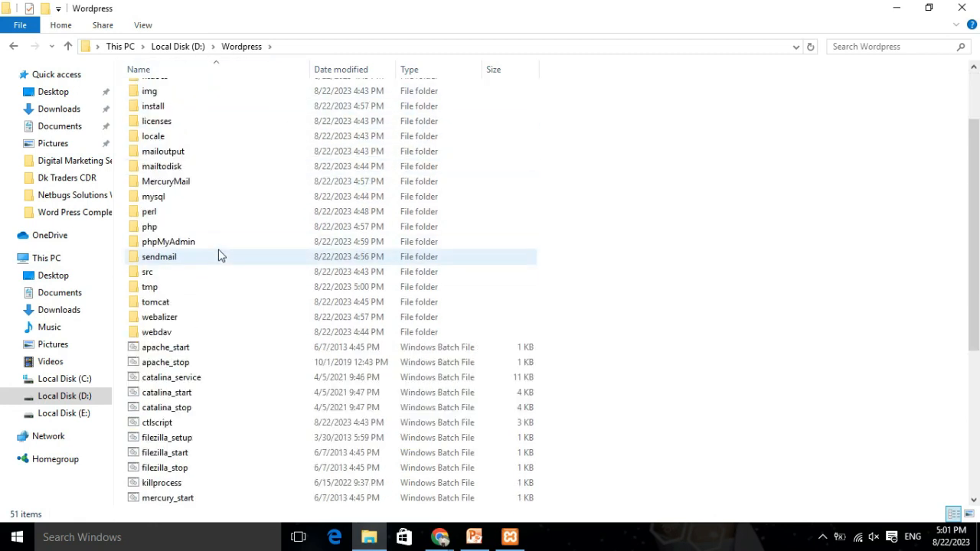
scroll(220, 255, "up", 2)
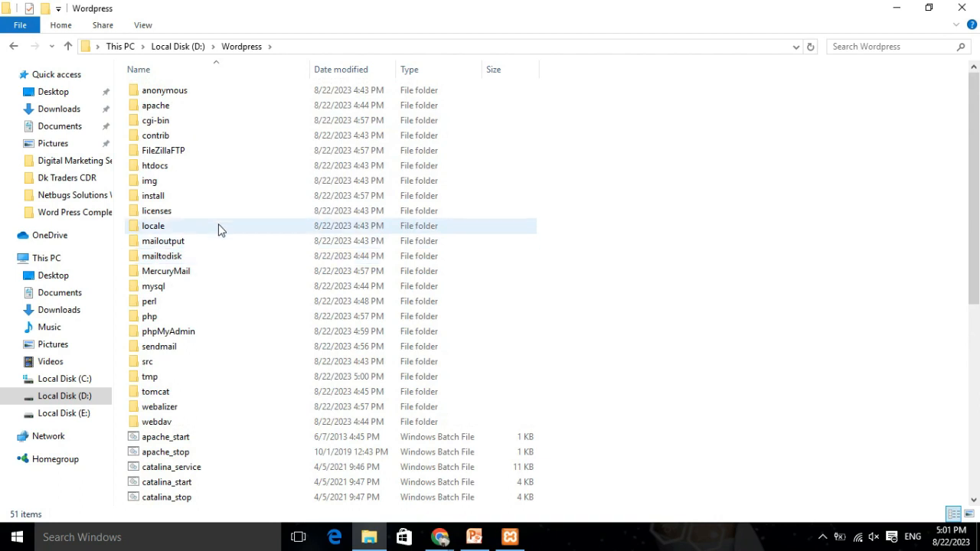
mouse_move(159, 170)
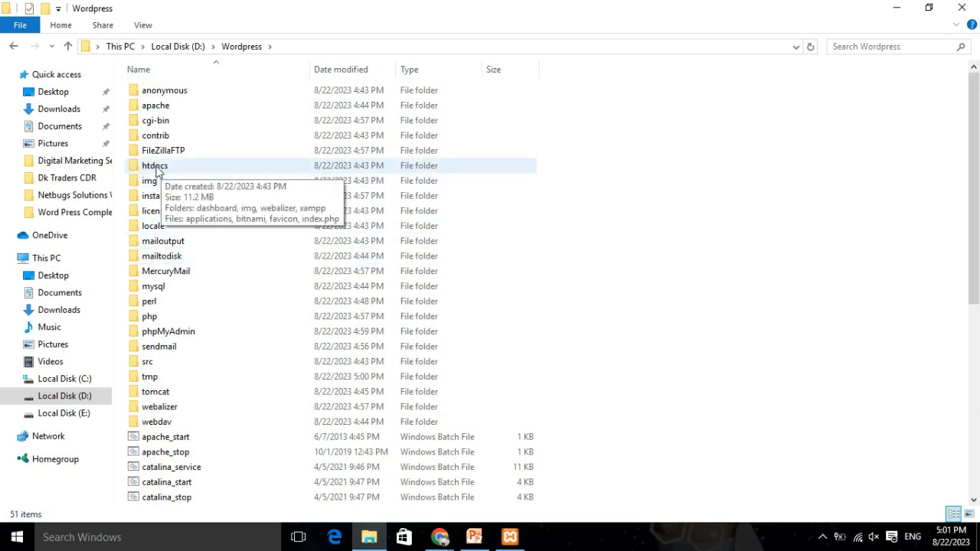
double_click(156, 167)
right_click(273, 269)
left_click(320, 366)
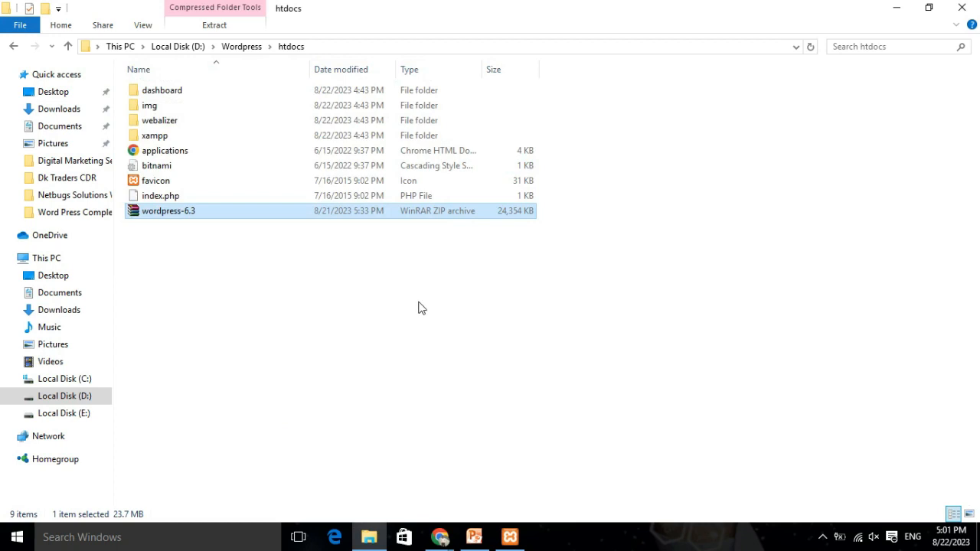
Bring Chrome forward on its wordpress.org download tab.
left_click(439, 537)
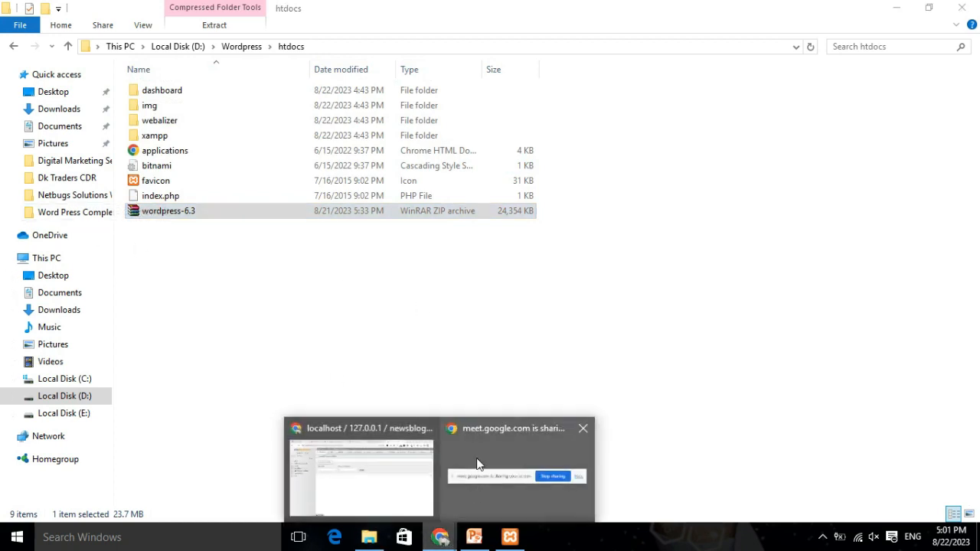
left_click(385, 490)
left_click(459, 12)
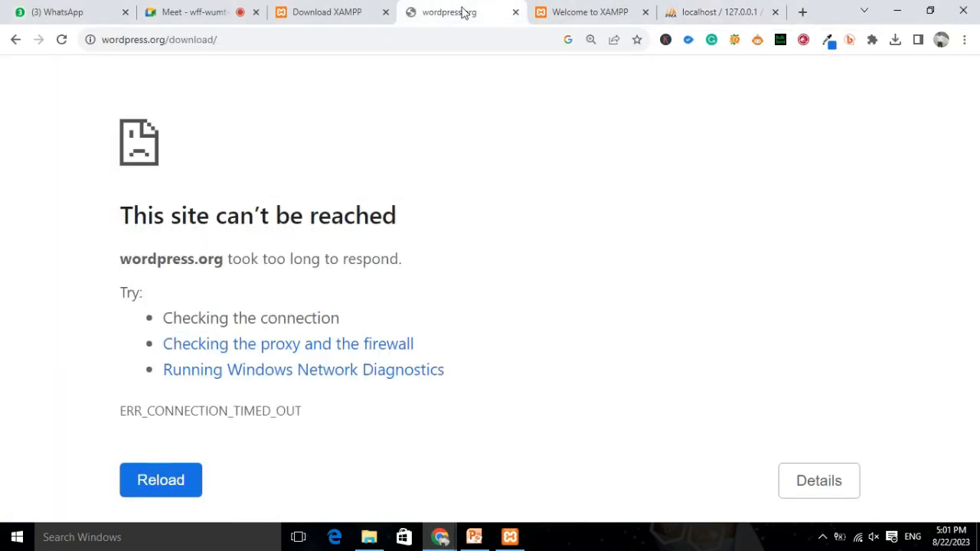
Stop and reload the wordpress.org/download page, then go back to the htdocs folder.
left_click_drag(92, 39, 505, 12)
left_click_drag(104, 39, 219, 41)
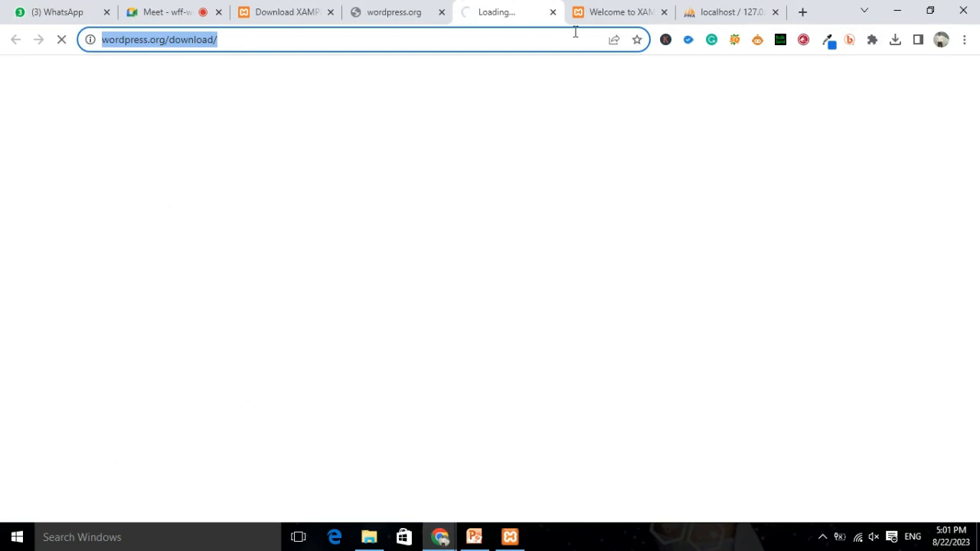
left_click(249, 40)
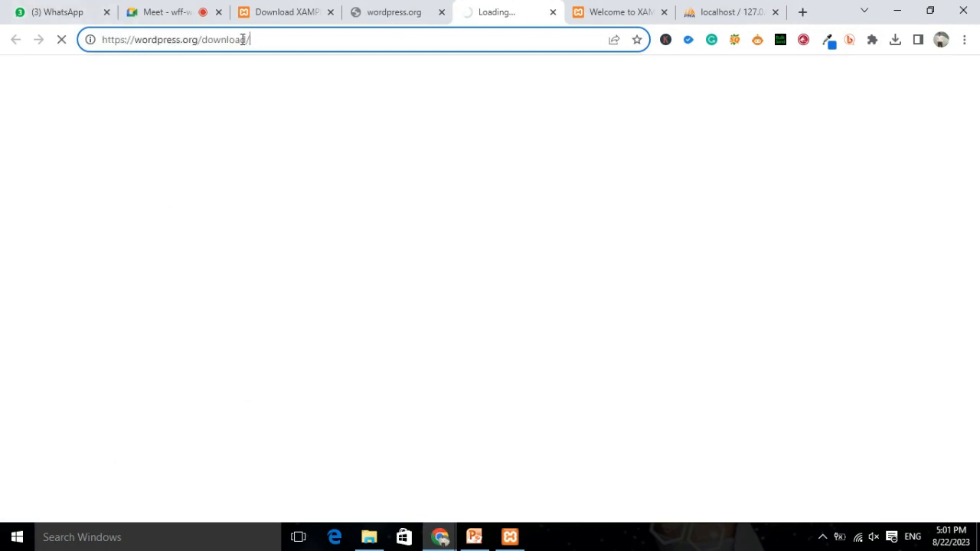
left_click(61, 39)
left_click(62, 40)
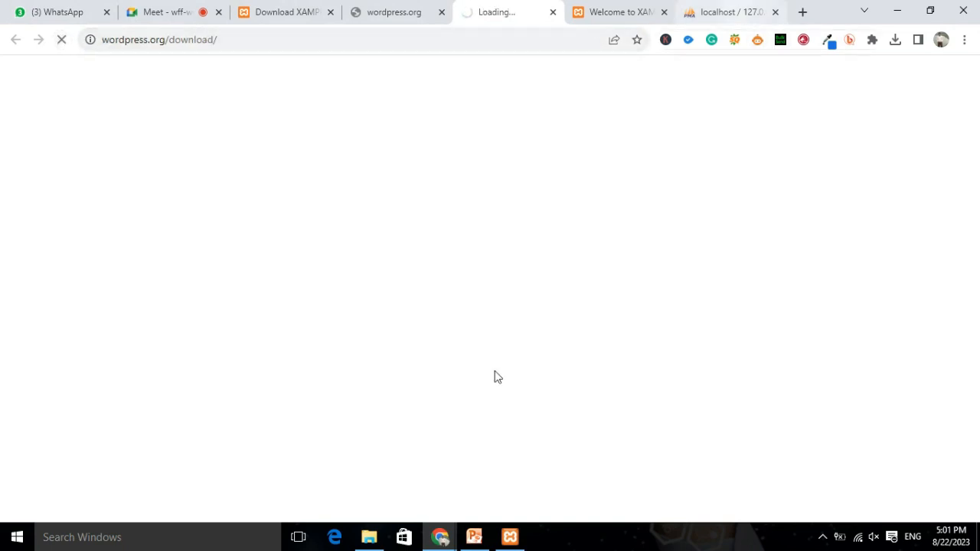
left_click(369, 538)
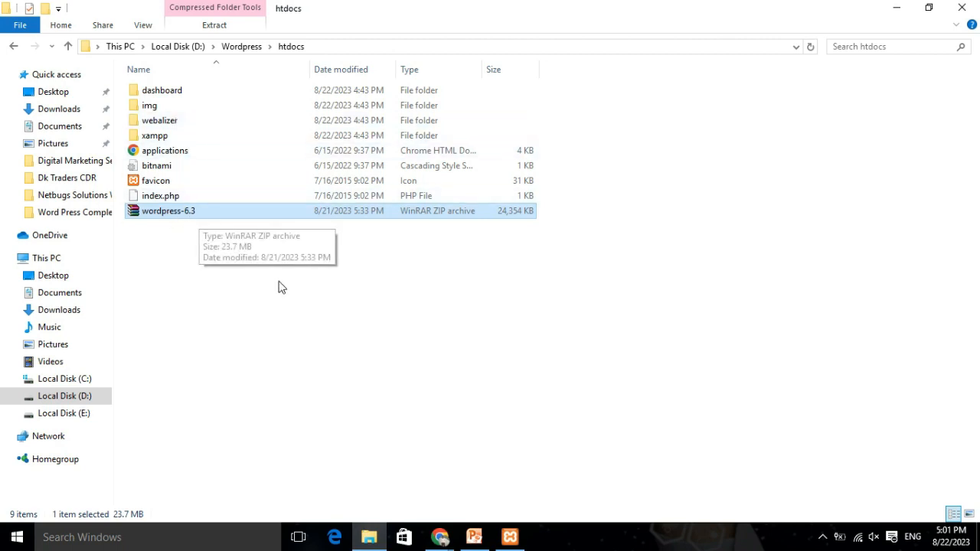
Extract the wordpress-6.3 archive into htdocs and check the resulting wordpress folder.
right_click(201, 219)
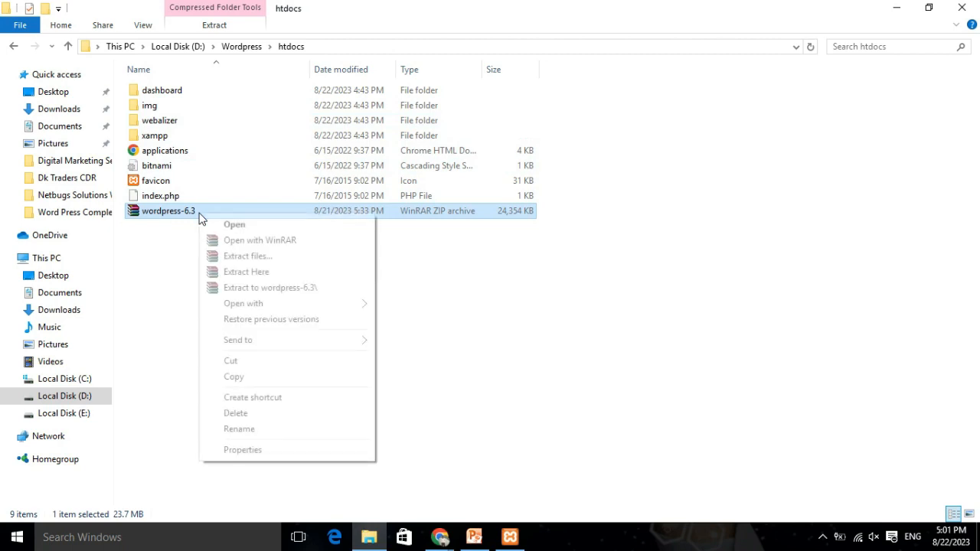
left_click(254, 273)
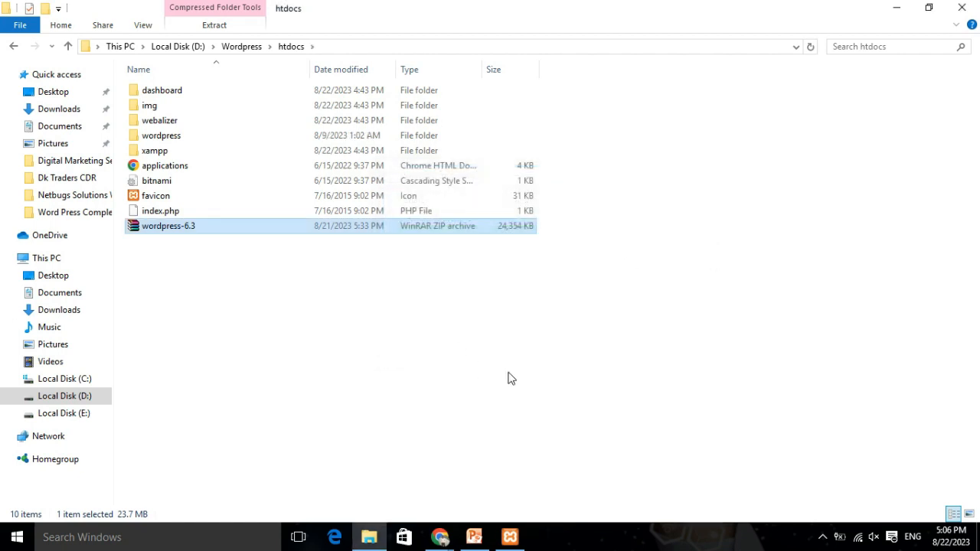
double_click(162, 140)
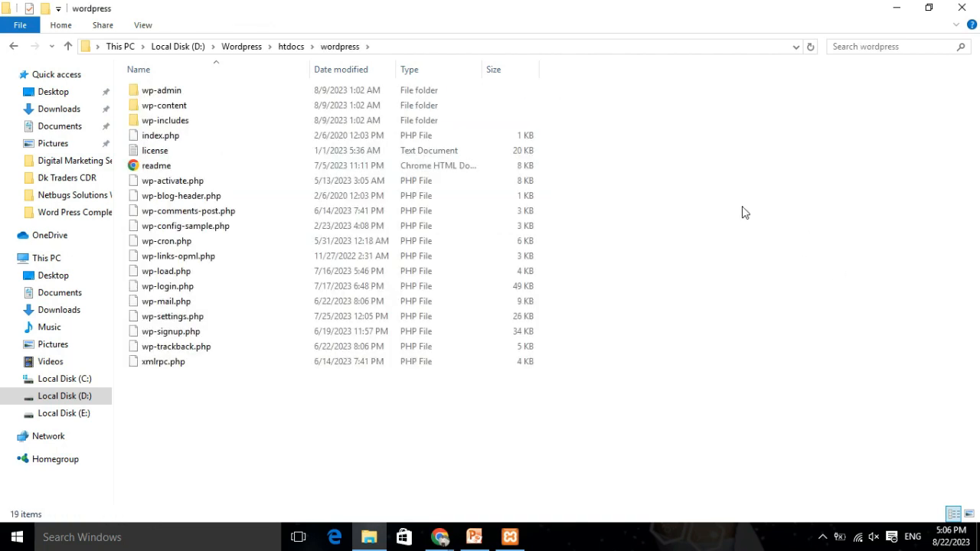
left_click(14, 45)
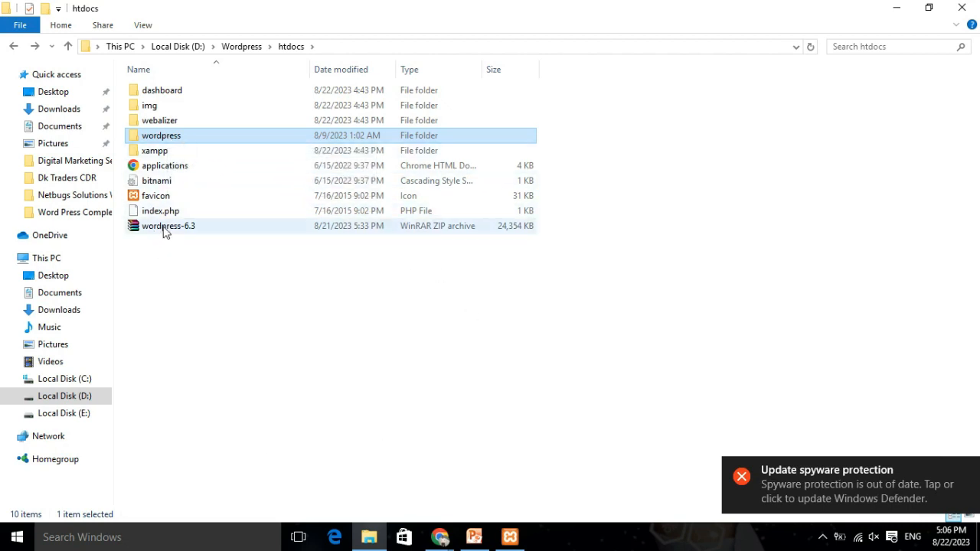
Rename the wordpress folder to newsblog.
right_click(180, 136)
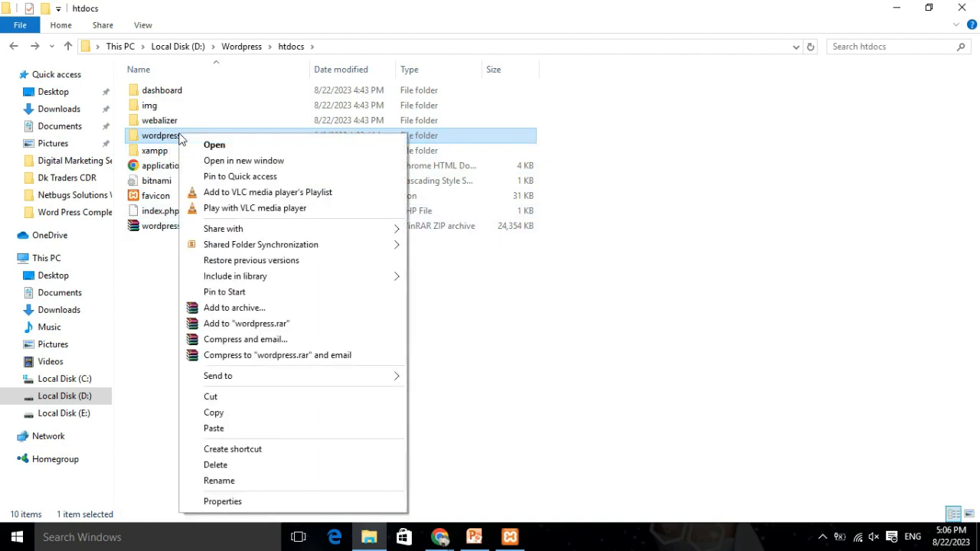
left_click(229, 486)
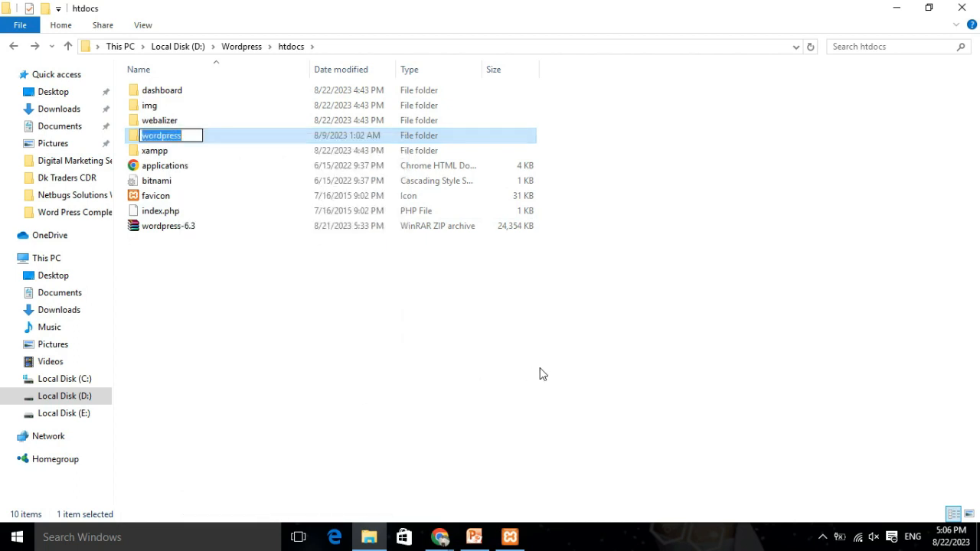
type("ne")
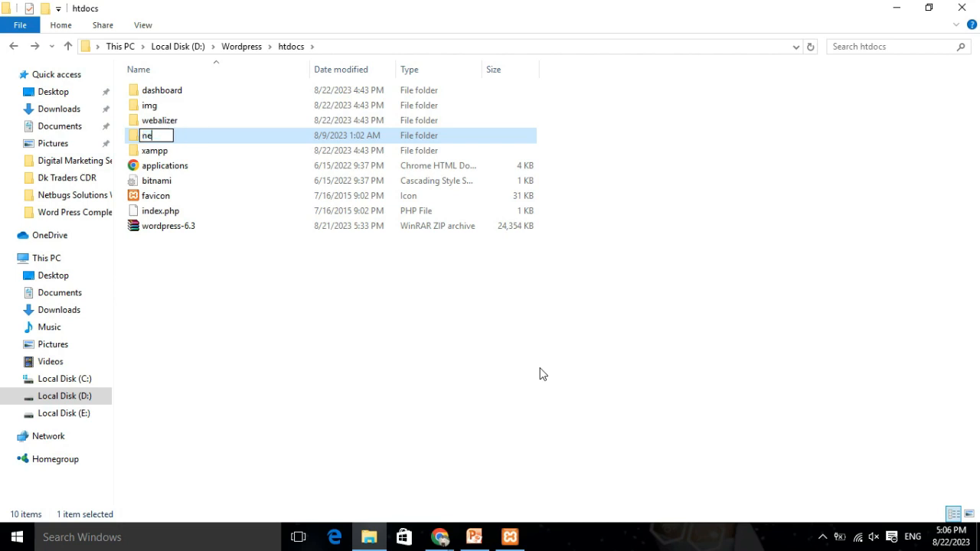
type("wsblog")
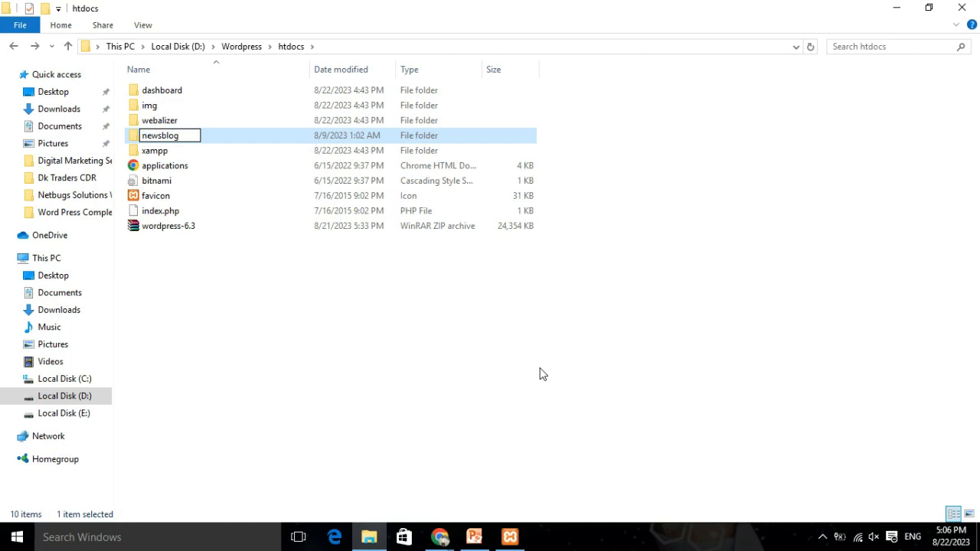
left_click(452, 415)
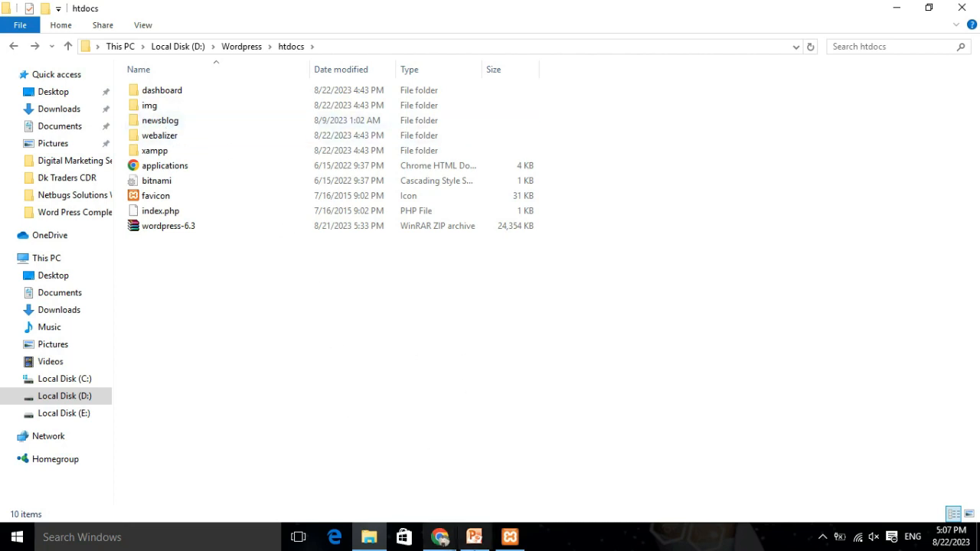
Close the phpMyAdmin tab in Chrome.
mouse_move(439, 536)
left_click(375, 459)
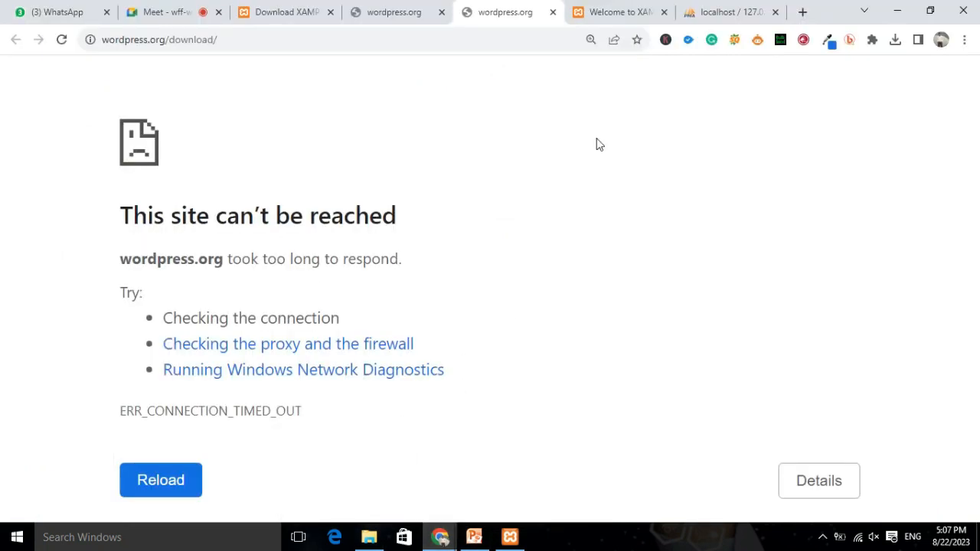
left_click(769, 17)
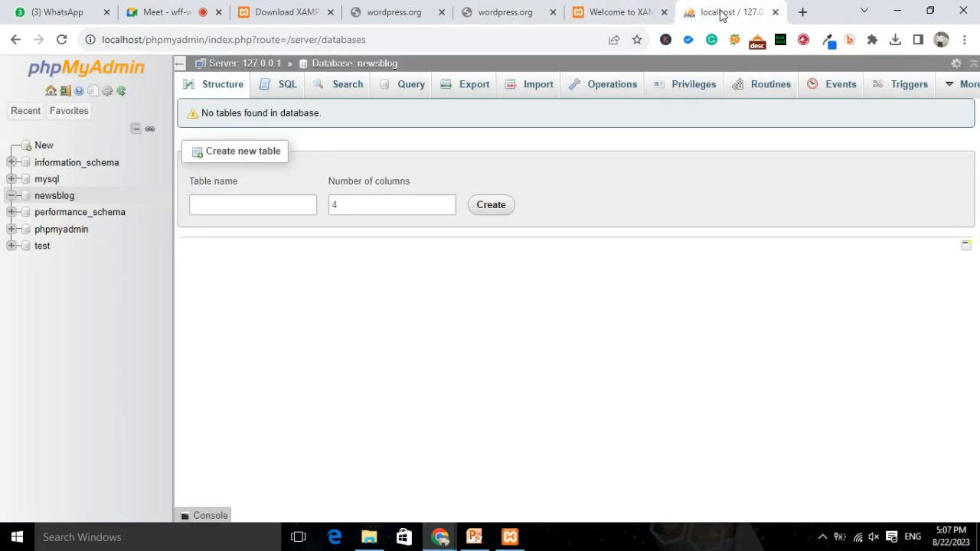
left_click(459, 43)
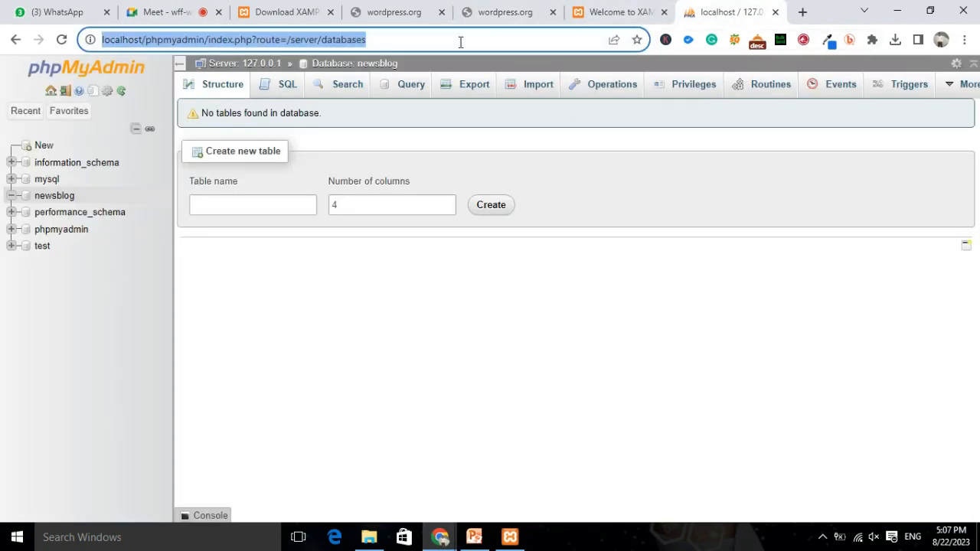
left_click(775, 12)
Load localhost/newsblog/ to reach the WordPress setup welcome page.
left_click(327, 42)
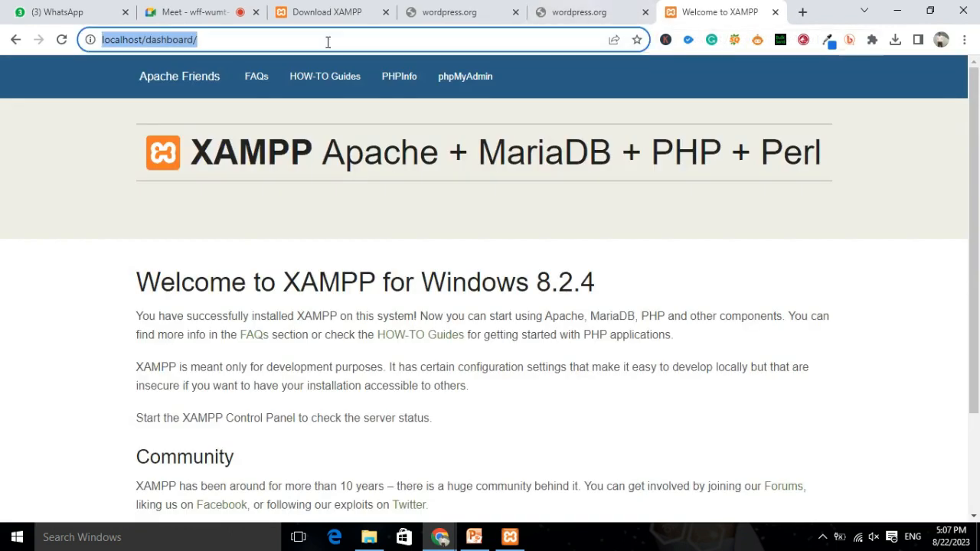
left_click(327, 42)
key("BackSpace")
key("BackSpace")
key("BackSpace")
key("BackSpace")
key("BackSpace")
key("BackSpace")
key("BackSpace")
key("BackSpace")
key("BackSpace")
key("BackSpace")
key("BackSpace")
key("BackSpace")
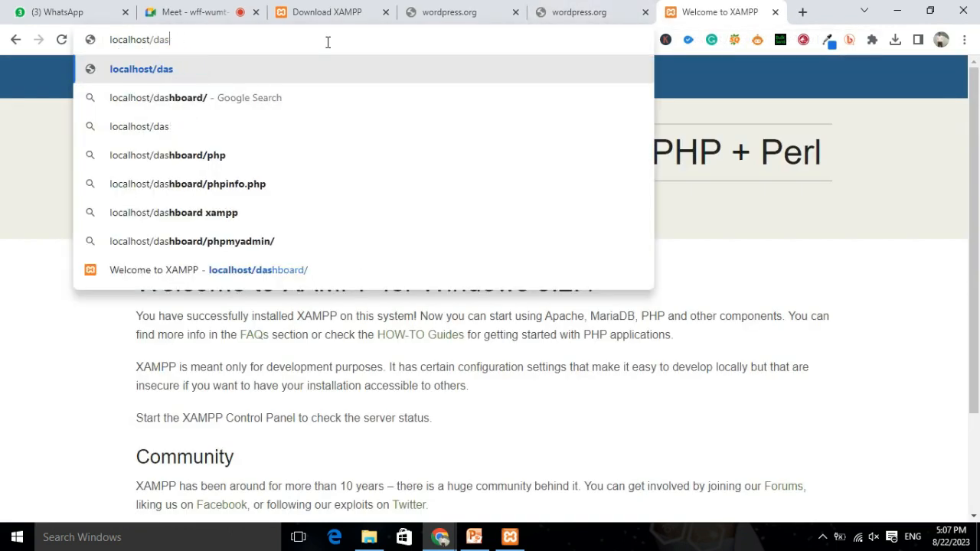
type("t")
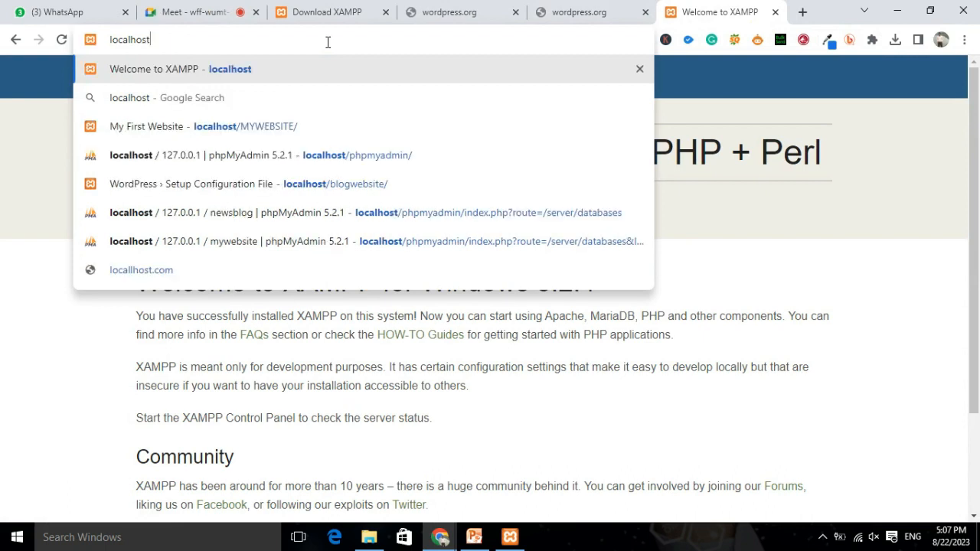
type("/")
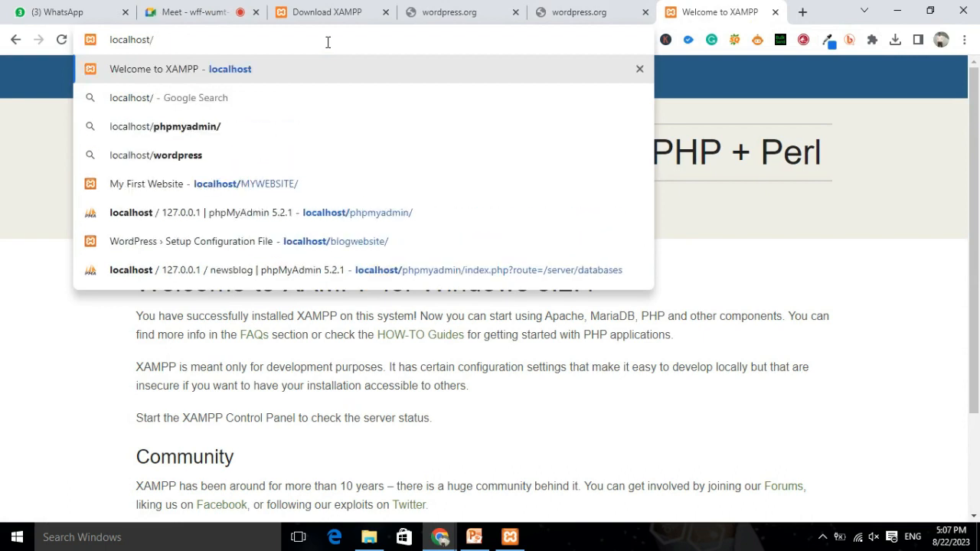
type("newsblog")
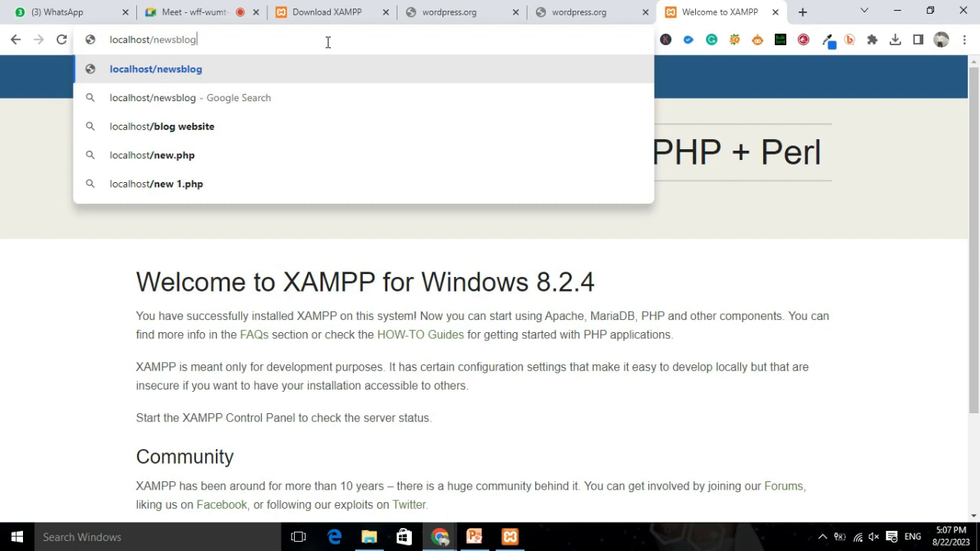
type("/")
key("Return")
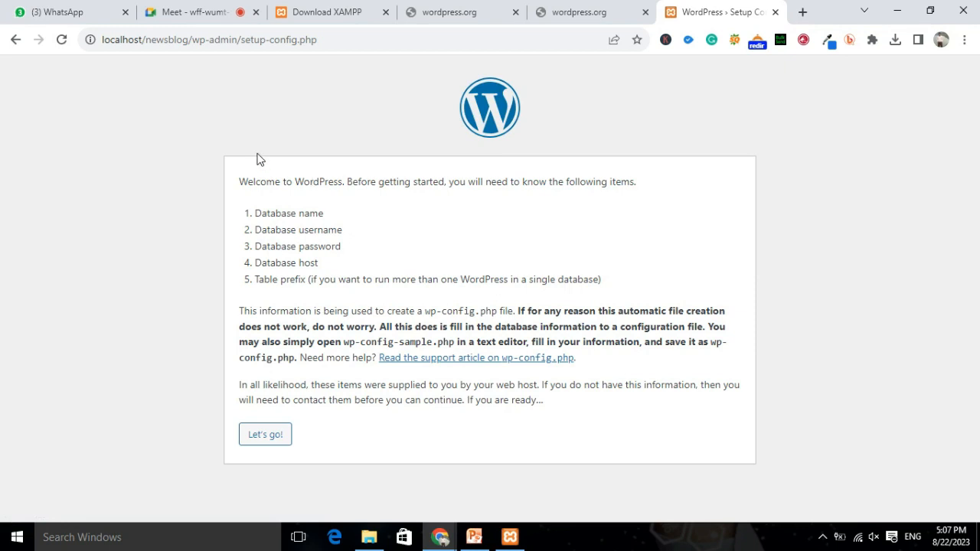
Review the required database name, username, password and host, then begin configuration.
left_click_drag(274, 181, 631, 188)
left_click_drag(252, 215, 379, 219)
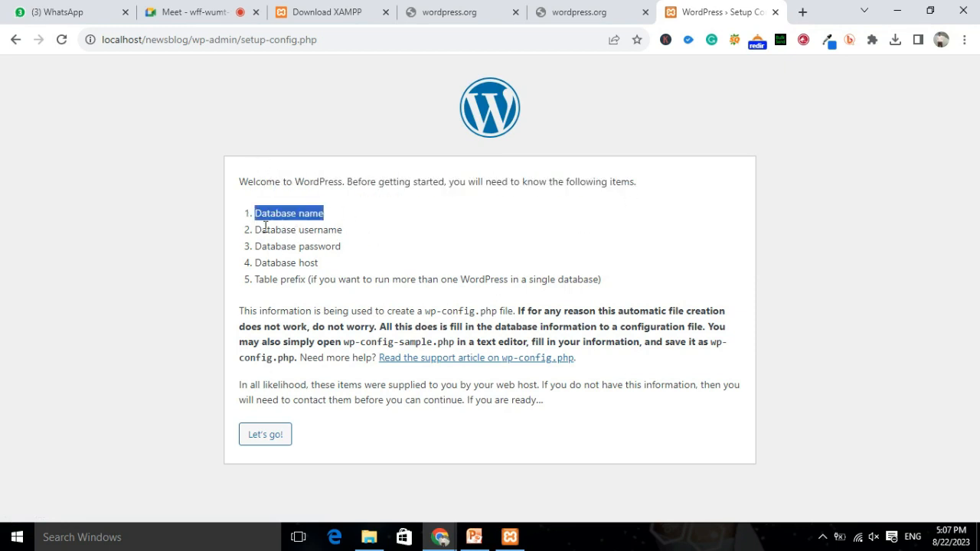
left_click_drag(257, 229, 374, 233)
left_click_drag(297, 245, 410, 261)
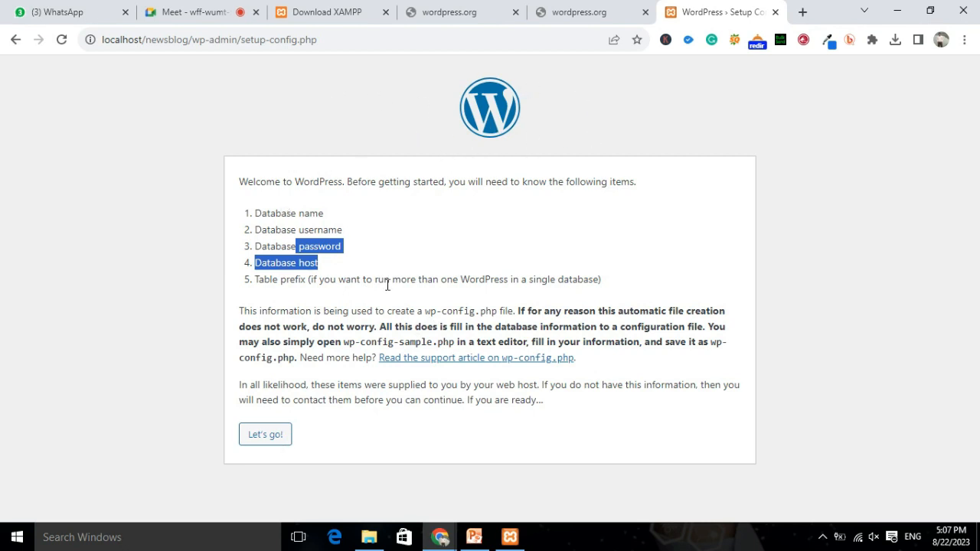
left_click(268, 437)
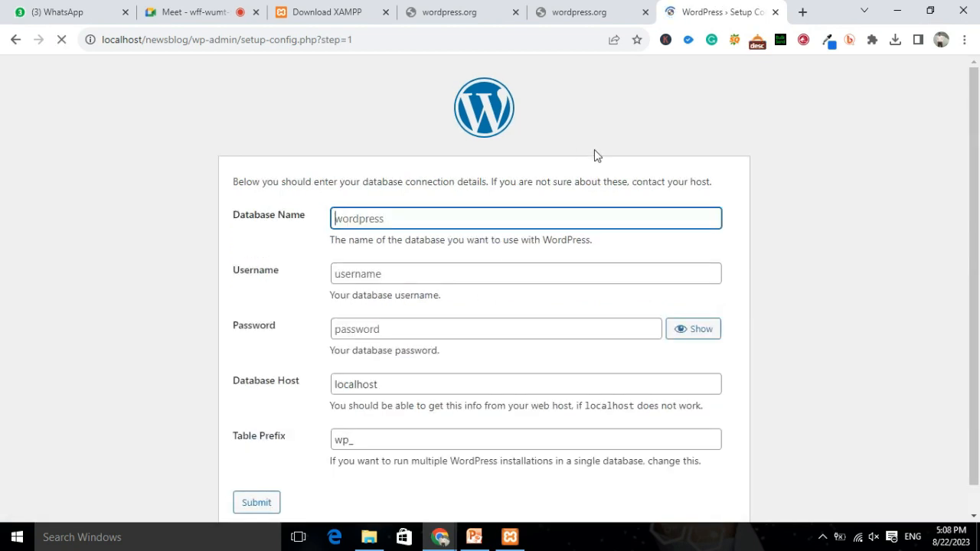
Enter newsblog as the database name and root as the username.
left_click(382, 217)
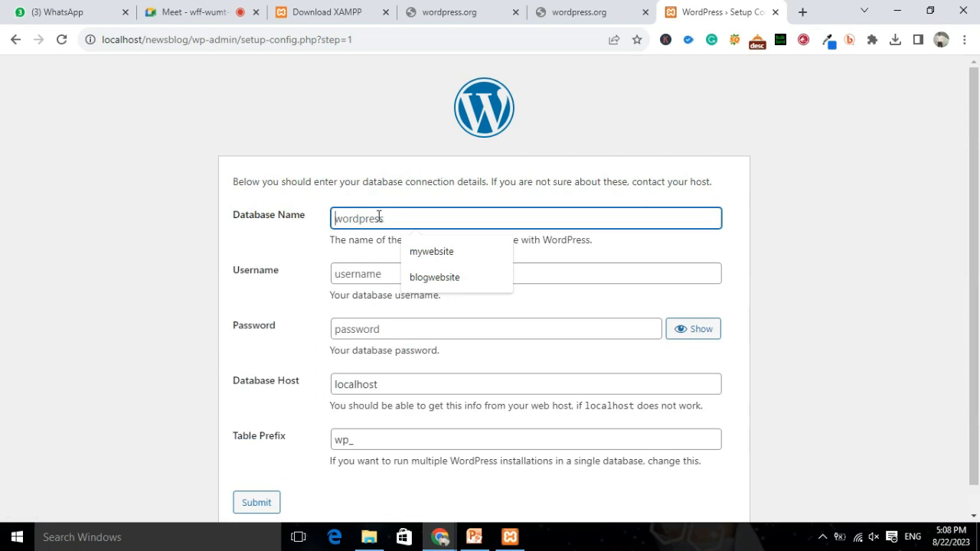
type("newsblog")
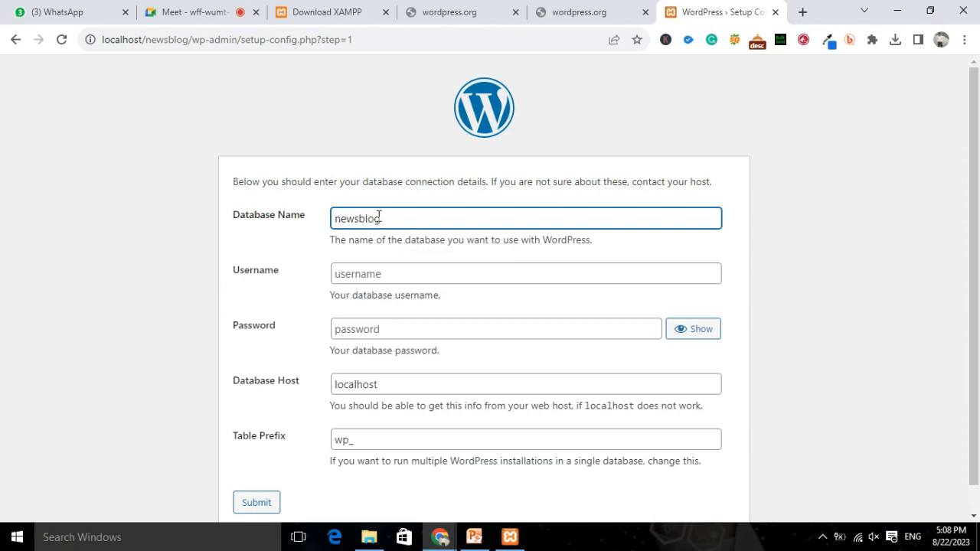
left_click(381, 274)
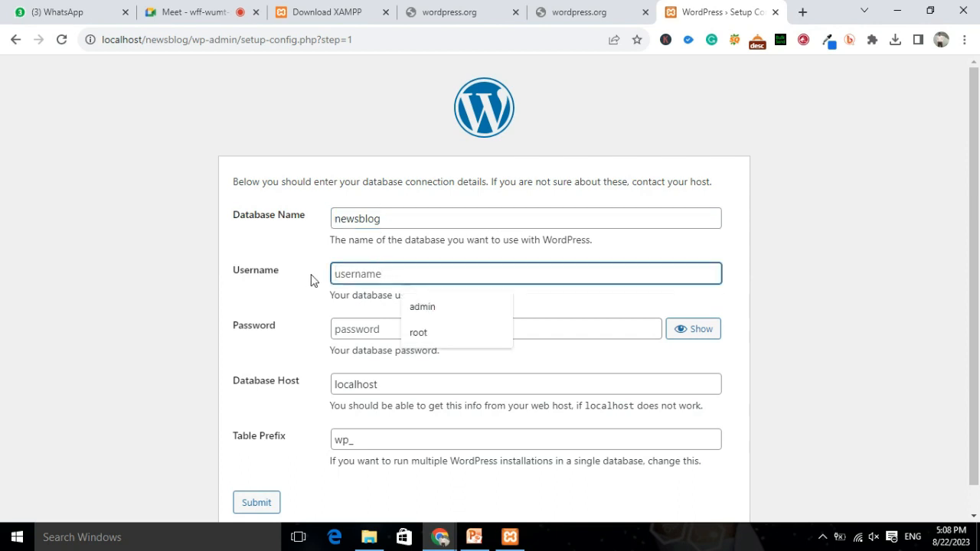
left_click(303, 297)
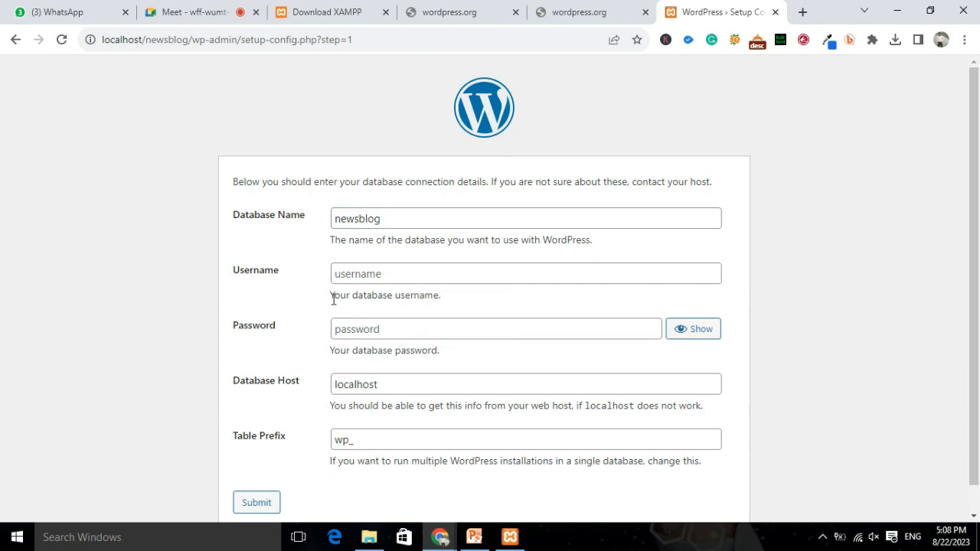
left_click_drag(332, 298, 454, 301)
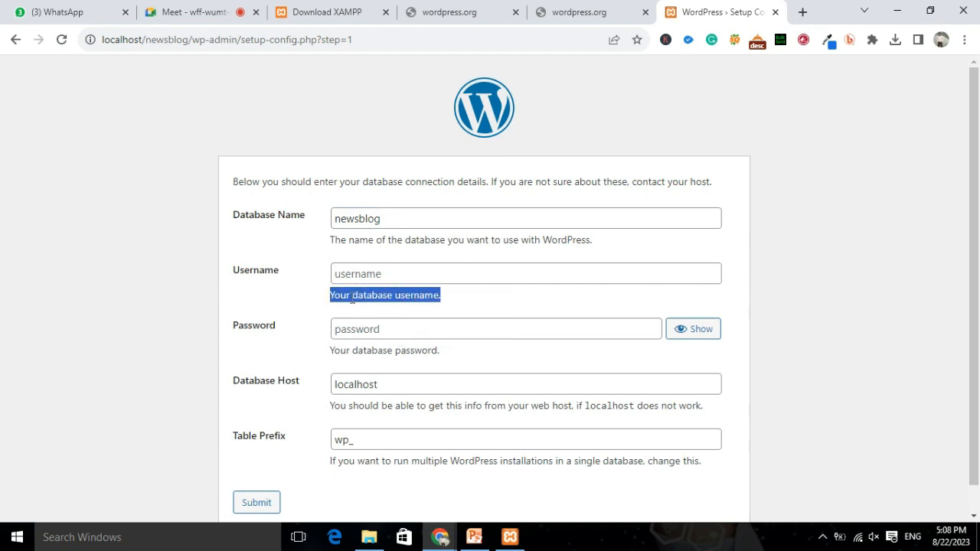
left_click(334, 302)
left_click_drag(332, 297, 452, 303)
left_click(454, 302)
left_click(349, 274)
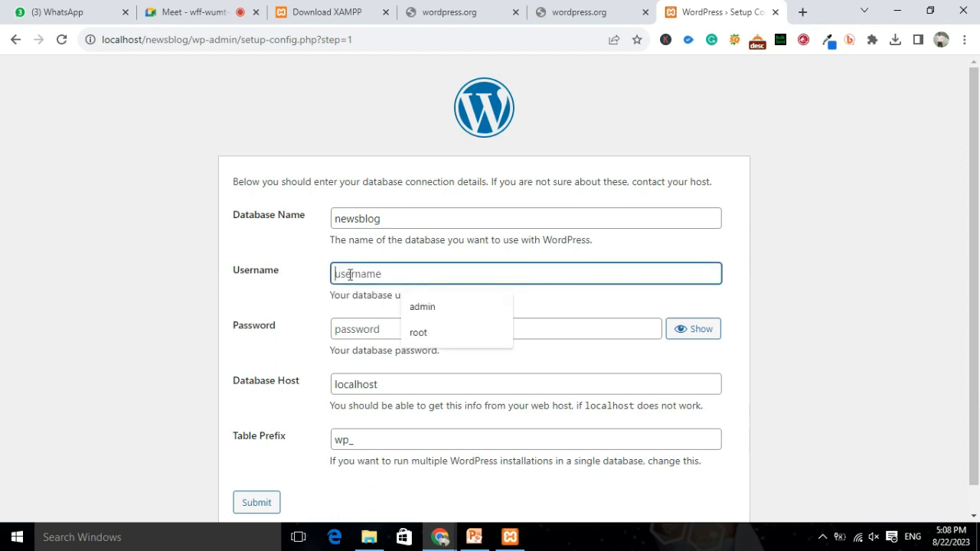
left_click(418, 332)
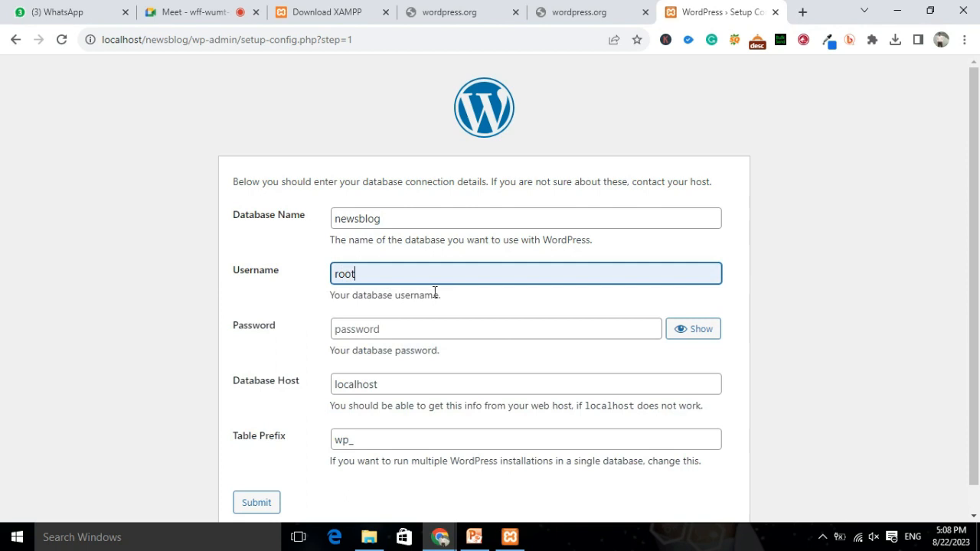
Keep localhost as the database host and change the table prefix from wp_ to news_.
left_click_drag(348, 352, 452, 357)
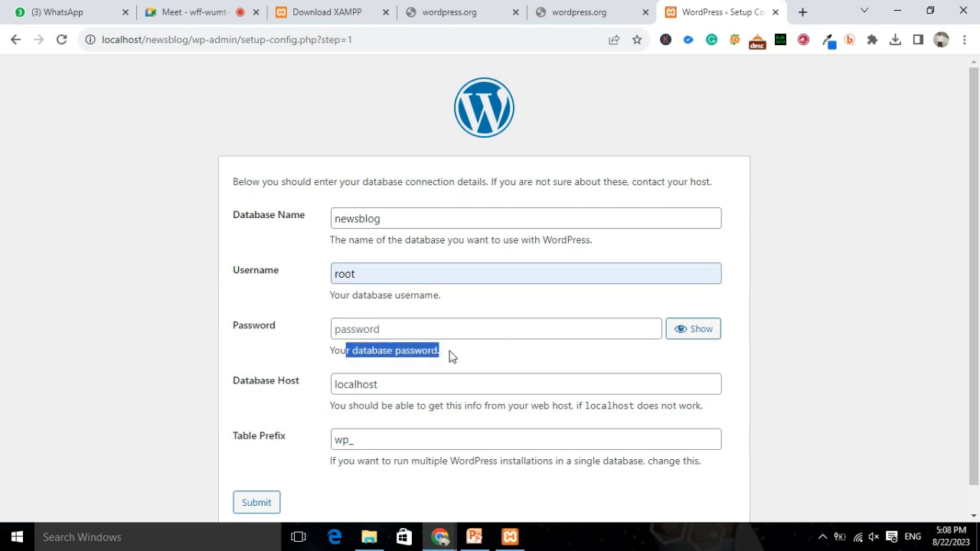
scroll(470, 314, "down", 1)
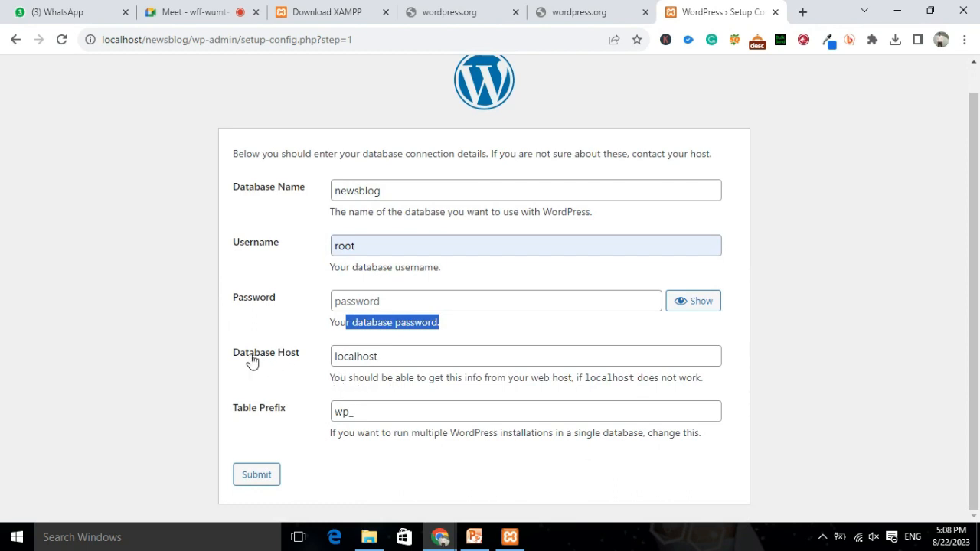
left_click_drag(333, 357, 417, 356)
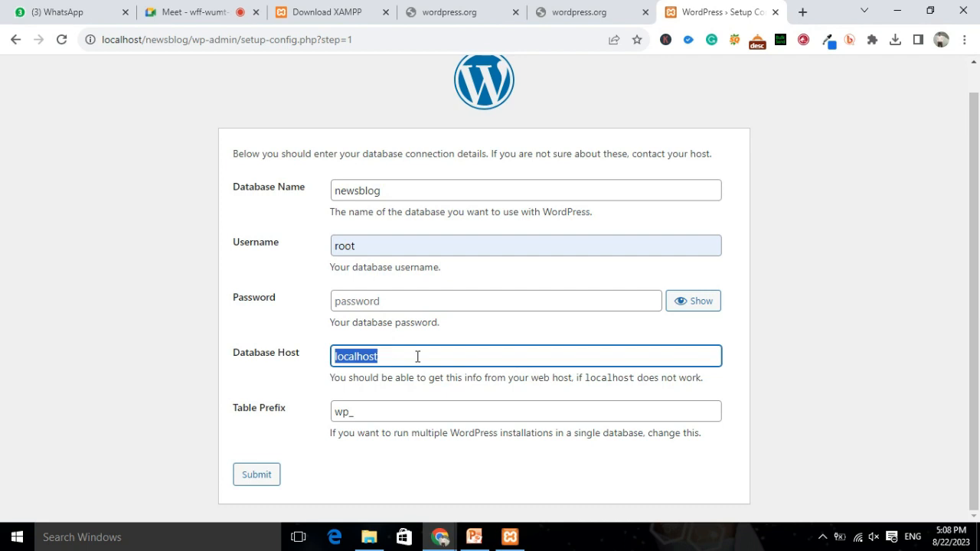
left_click(412, 356)
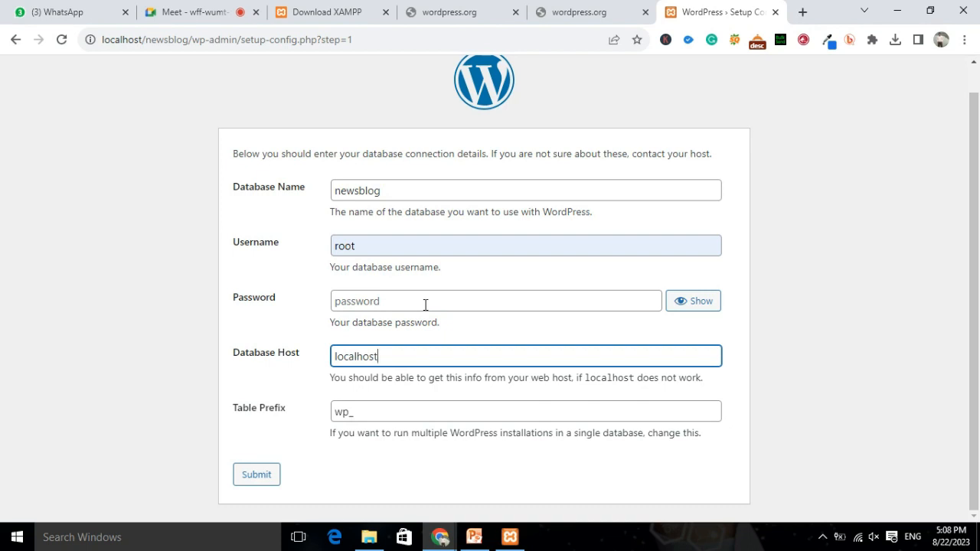
left_click(335, 412)
left_click_drag(335, 412, 355, 412)
left_click(334, 412)
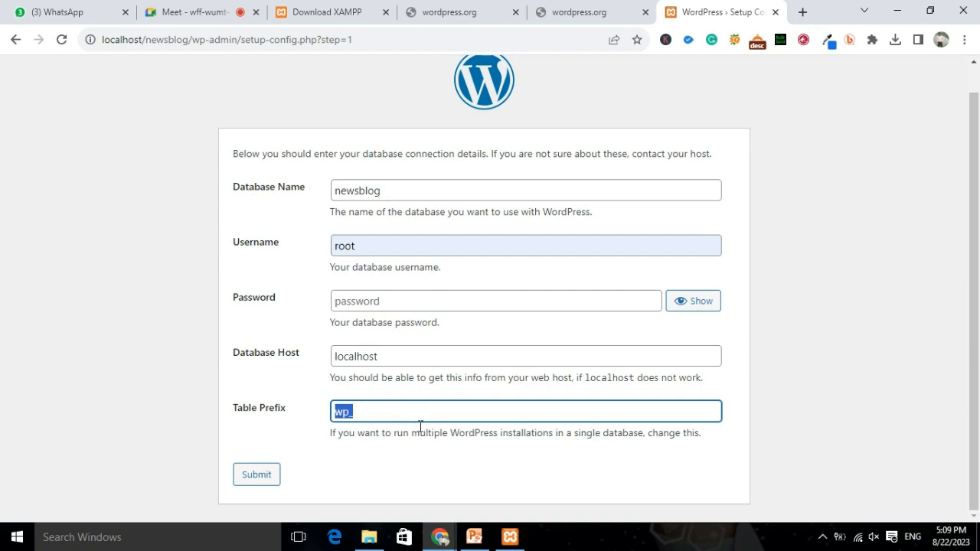
left_click(357, 412)
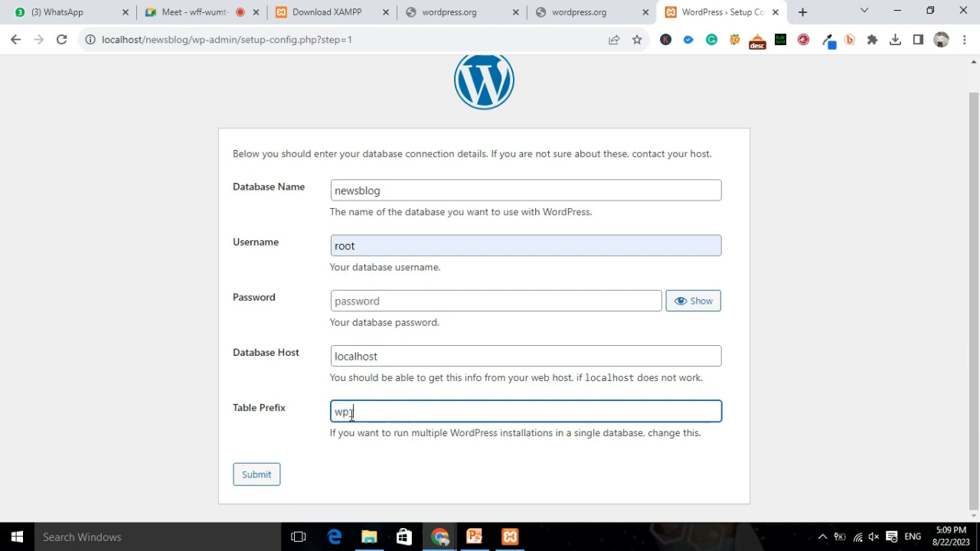
left_click_drag(347, 412, 334, 412)
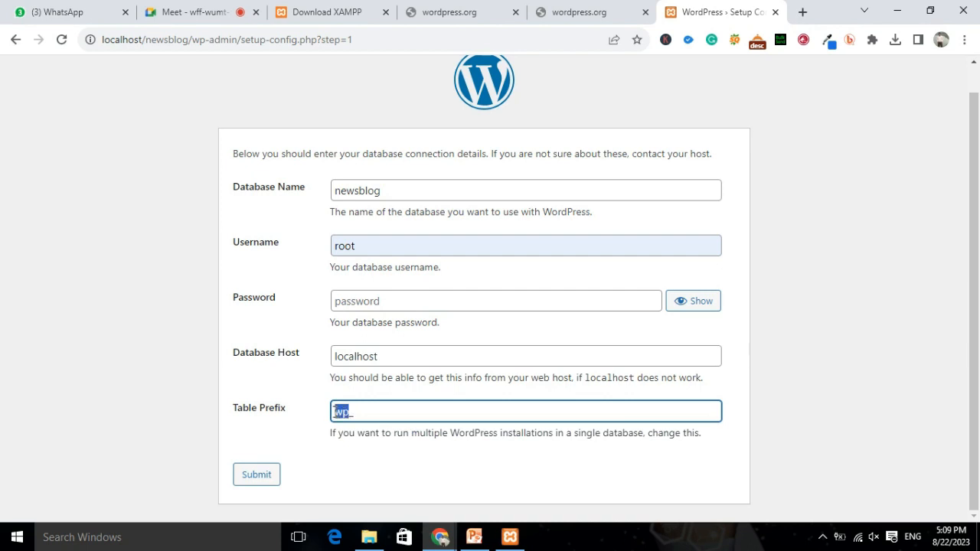
type("news")
Submit the database connection details, run the installation, and focus the Site Title field.
left_click(257, 478)
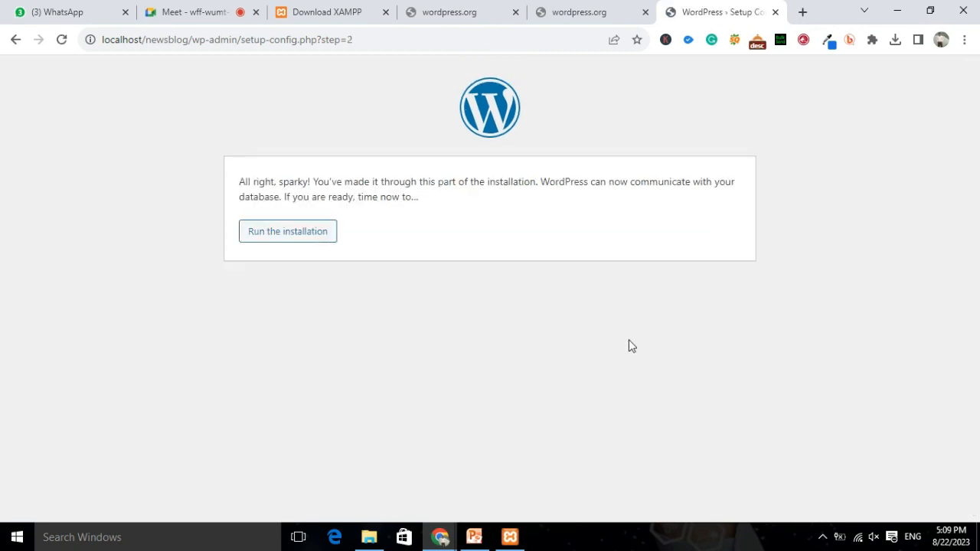
left_click(297, 239)
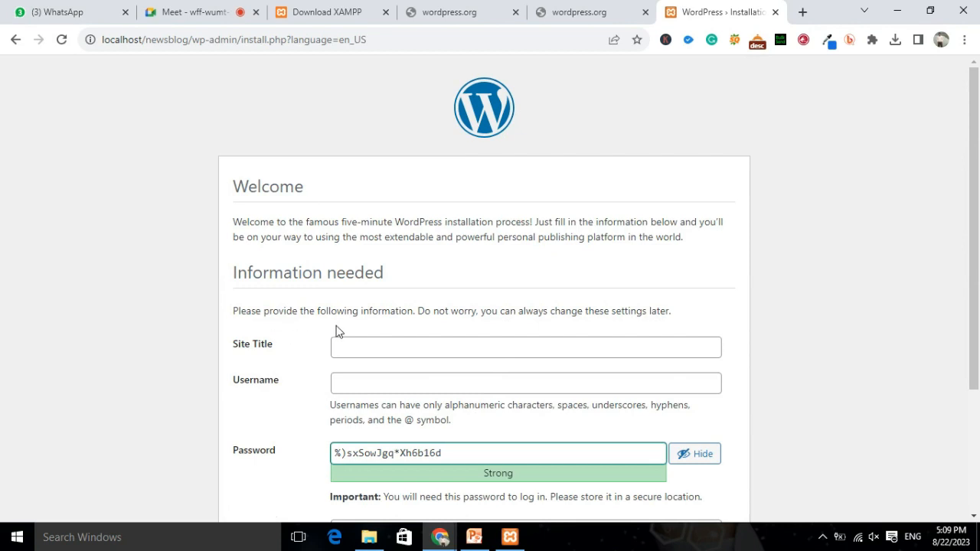
left_click(409, 350)
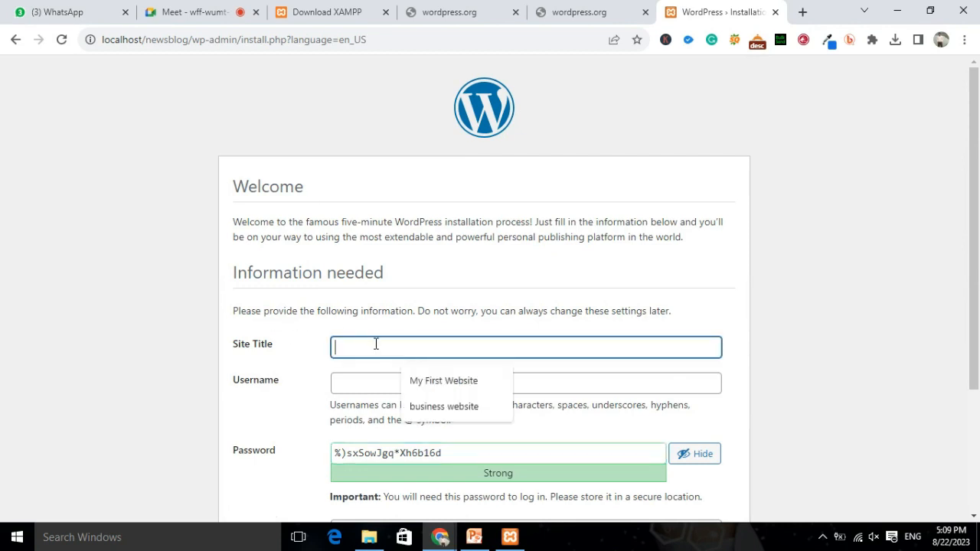
Load netbugs.in in a new Chrome tab, then return to the WordPress installation's Site Title field.
left_click(322, 19)
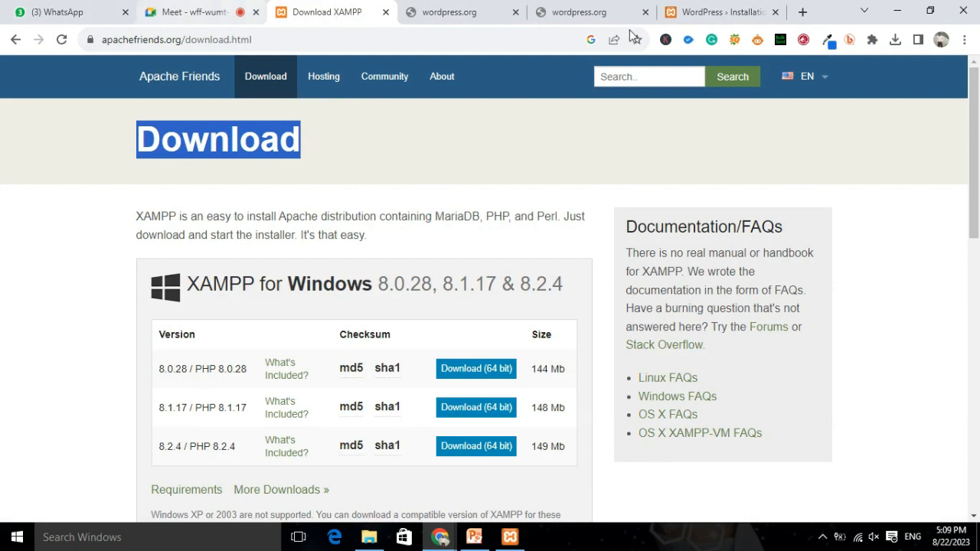
left_click(803, 12)
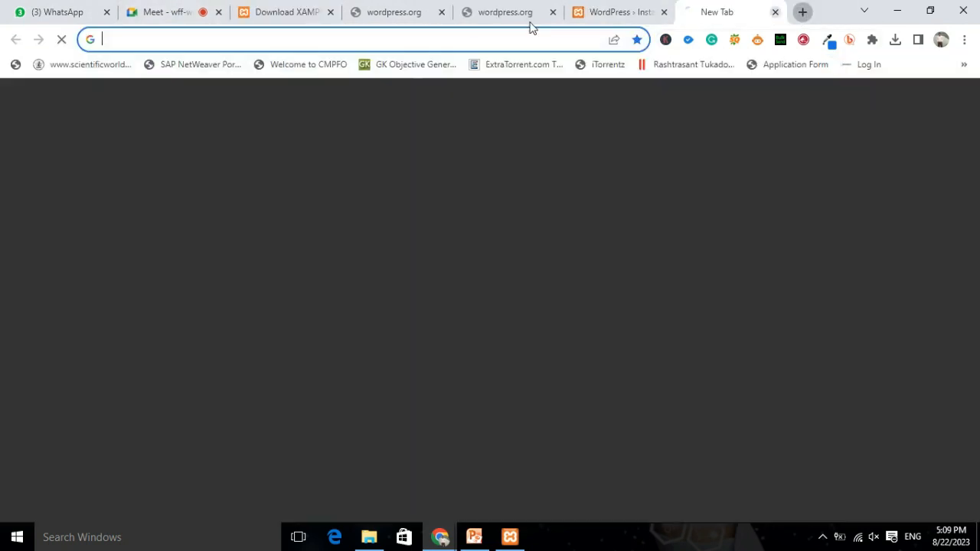
left_click(453, 37)
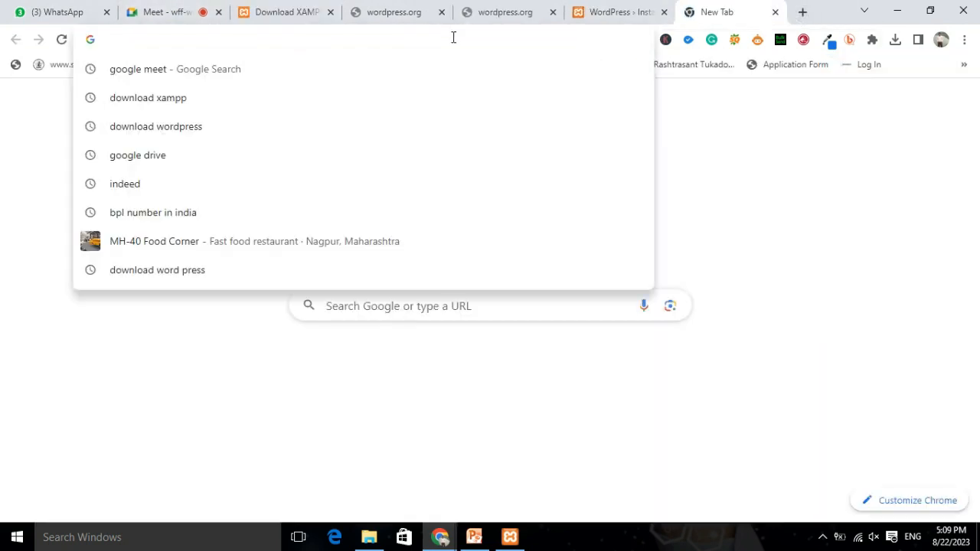
type("n")
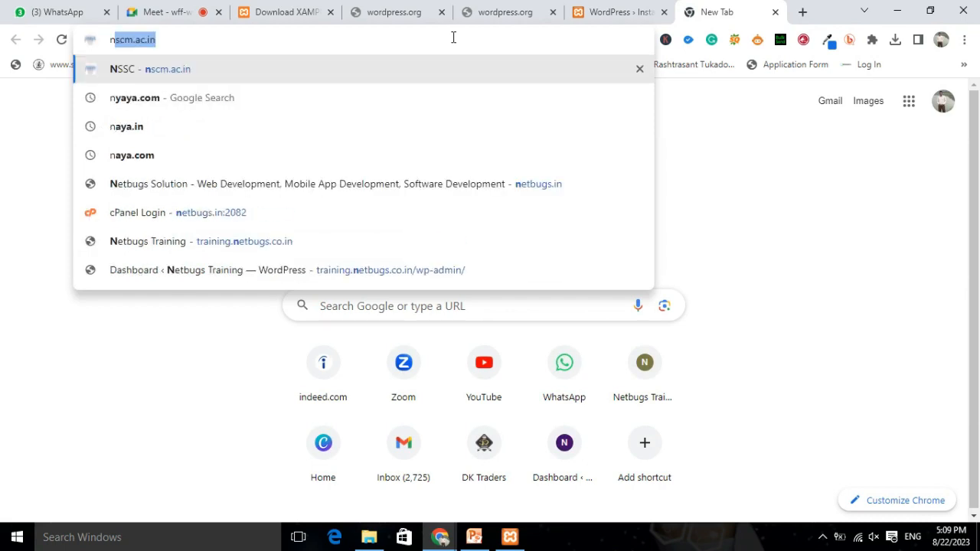
type("et")
key("Right")
key("Return")
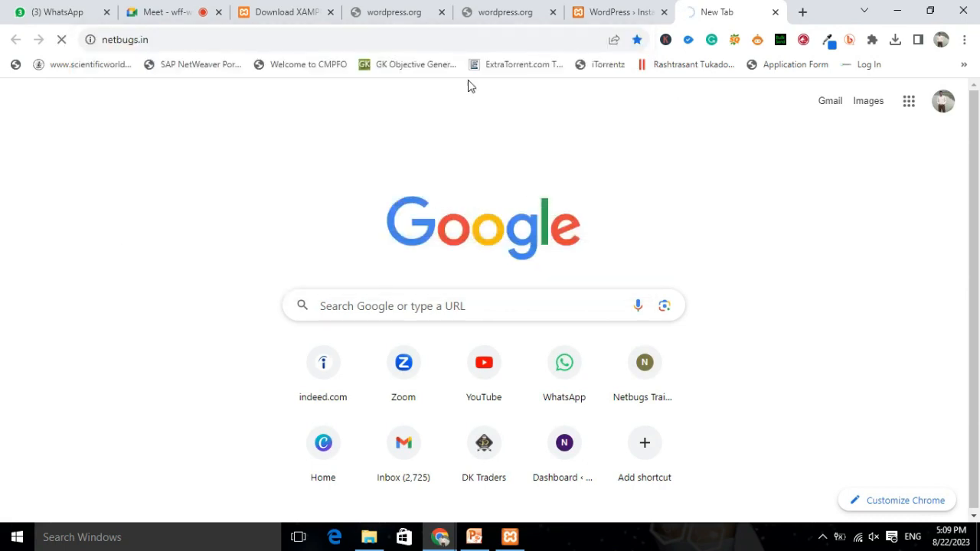
left_click(608, 11)
left_click(395, 351)
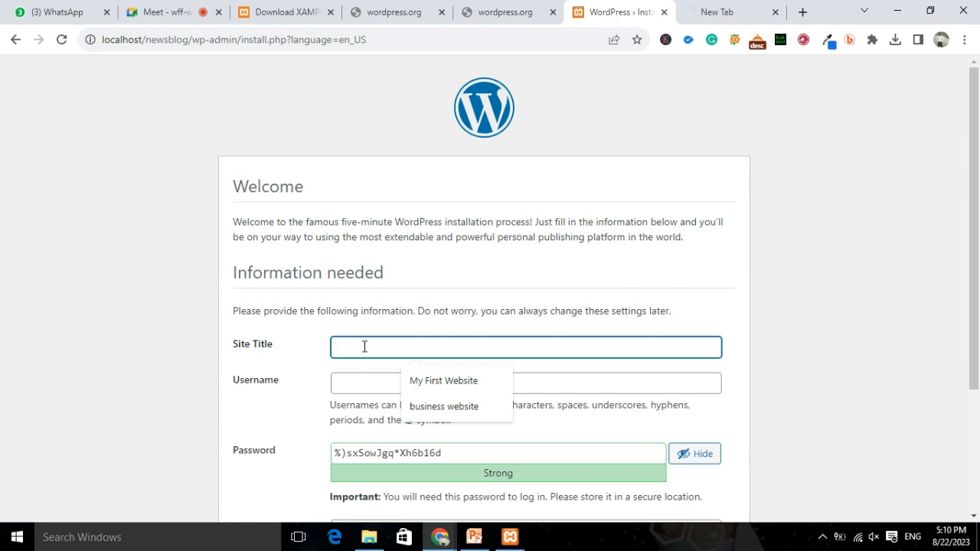
Enter 'Daily News Blog' as the site title and 'admin' as the username.
type("dali")
key("BackSpace")
key("BackSpace")
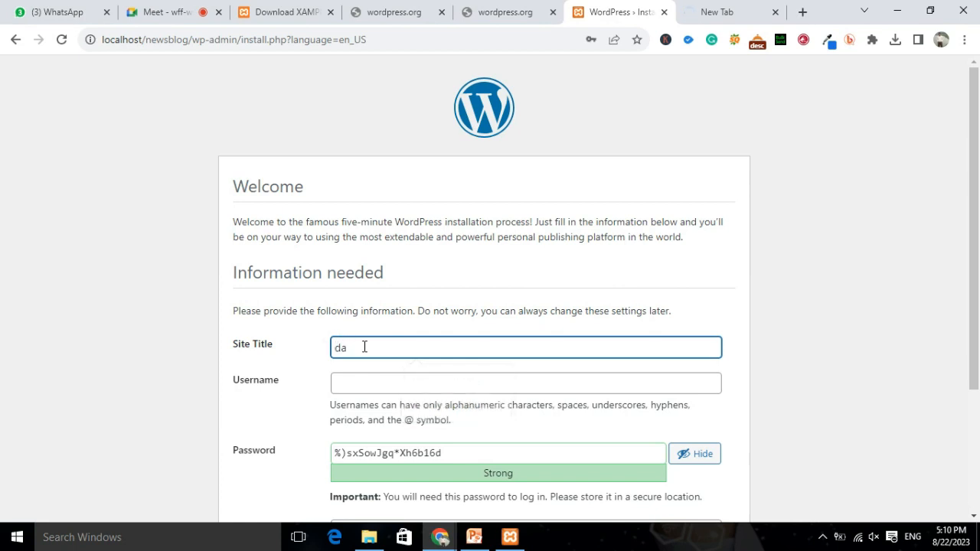
type("ily News Blog")
double_click(339, 347)
type("Daily")
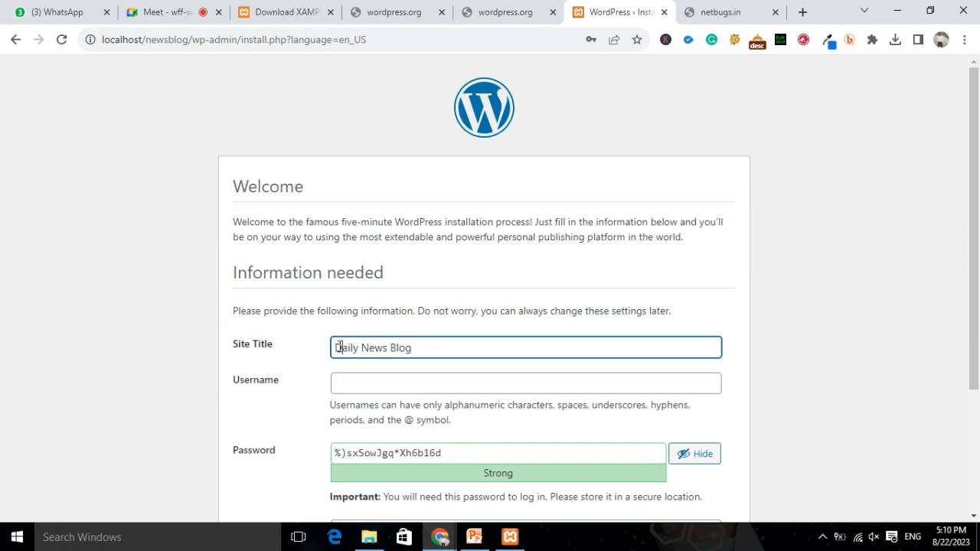
left_click(460, 383)
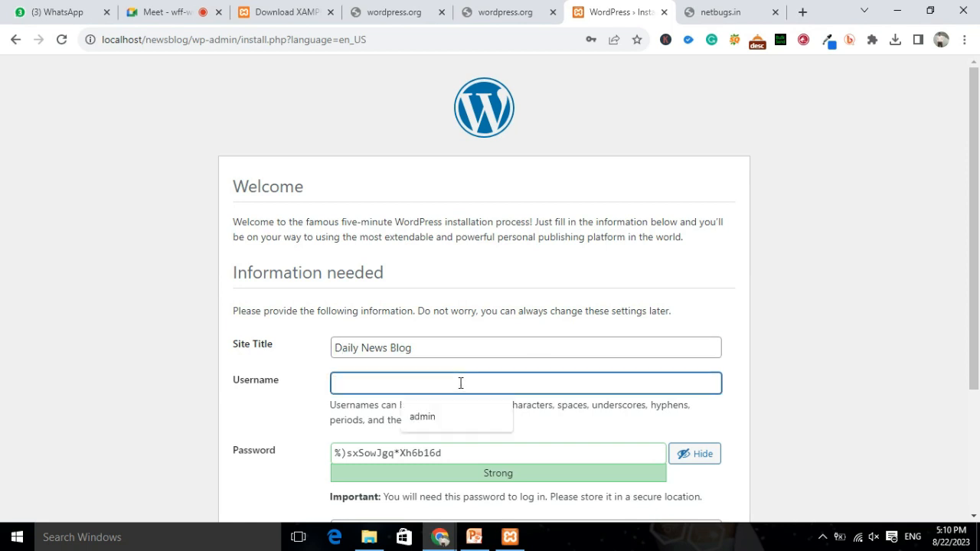
type("admin")
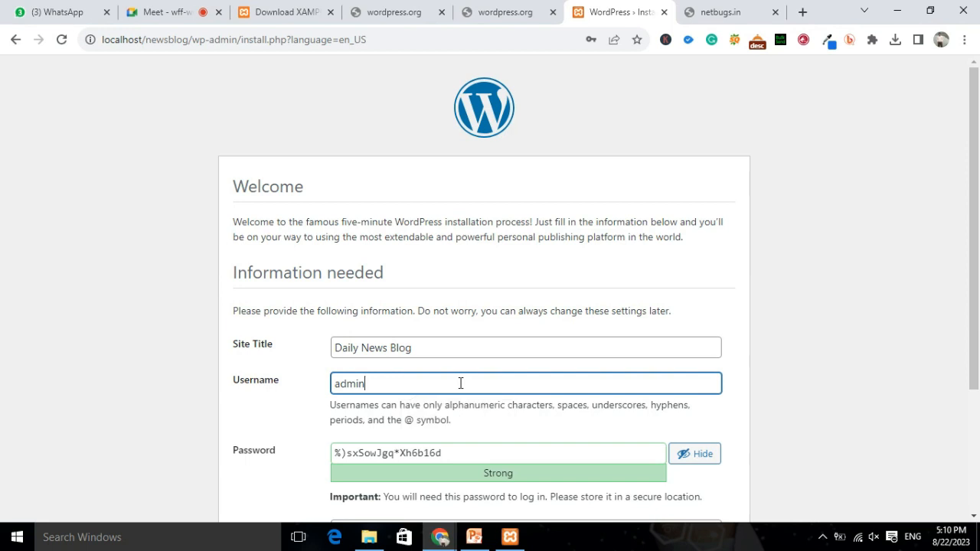
Replace the generated password with a weak one and confirm use of the weak password.
scroll(976, 228, "down", 2)
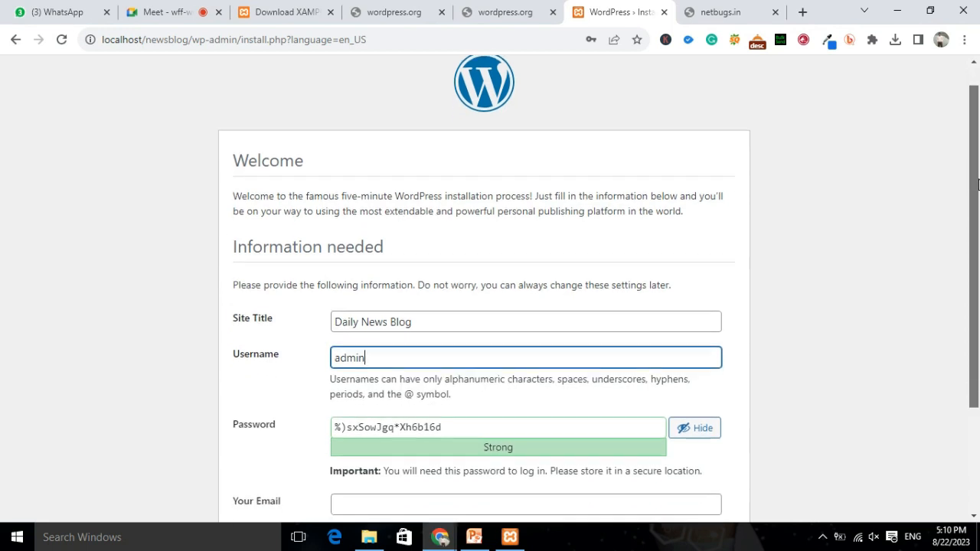
left_click(461, 349)
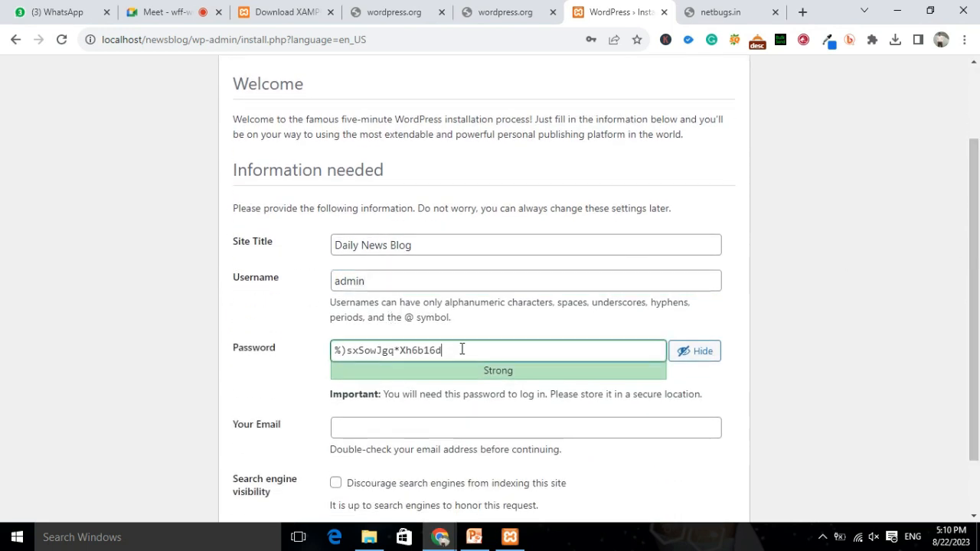
left_click_drag(462, 349, 320, 361)
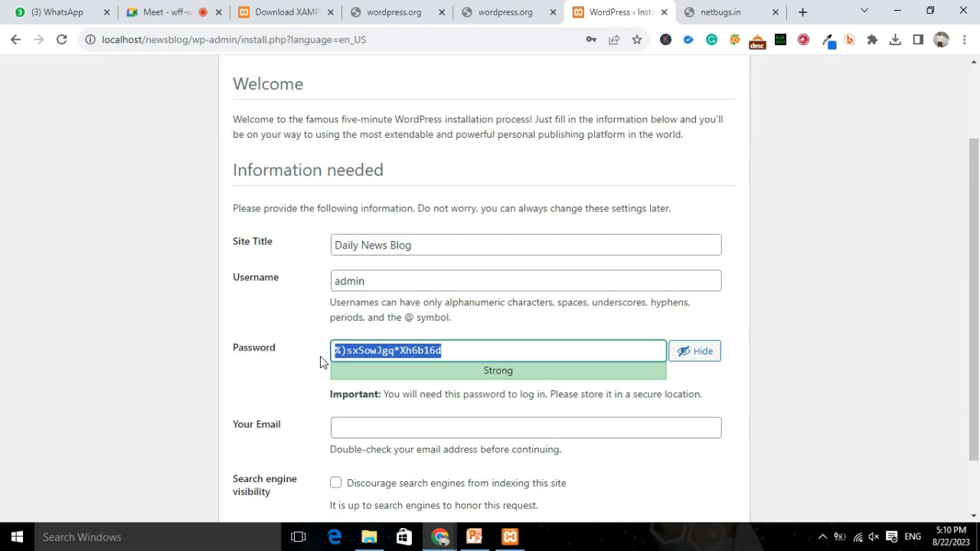
type("admin")
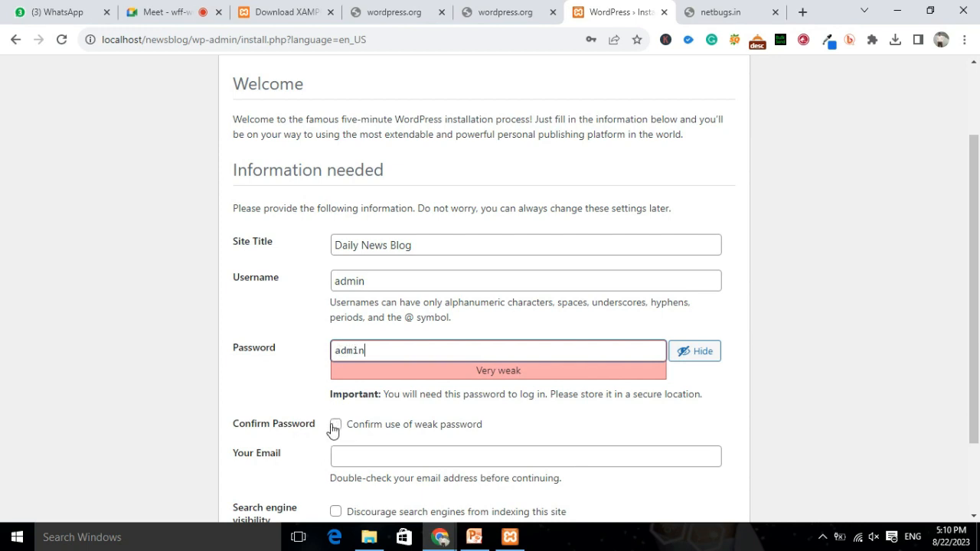
left_click_drag(335, 351, 388, 350)
left_click(337, 425)
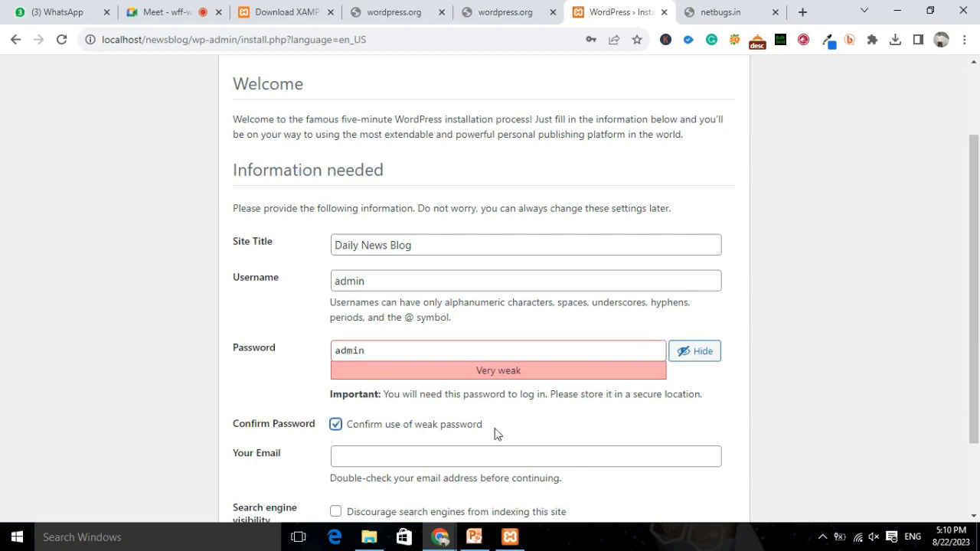
Fill the administrator e-mail from a saved suggestion and review the search engine visibility option.
scroll(542, 400, "down", 1)
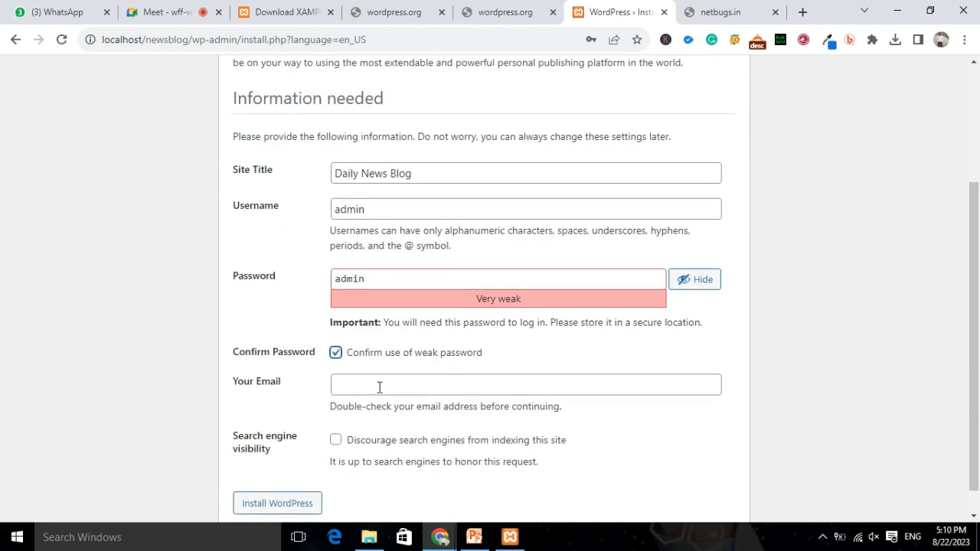
left_click(418, 386)
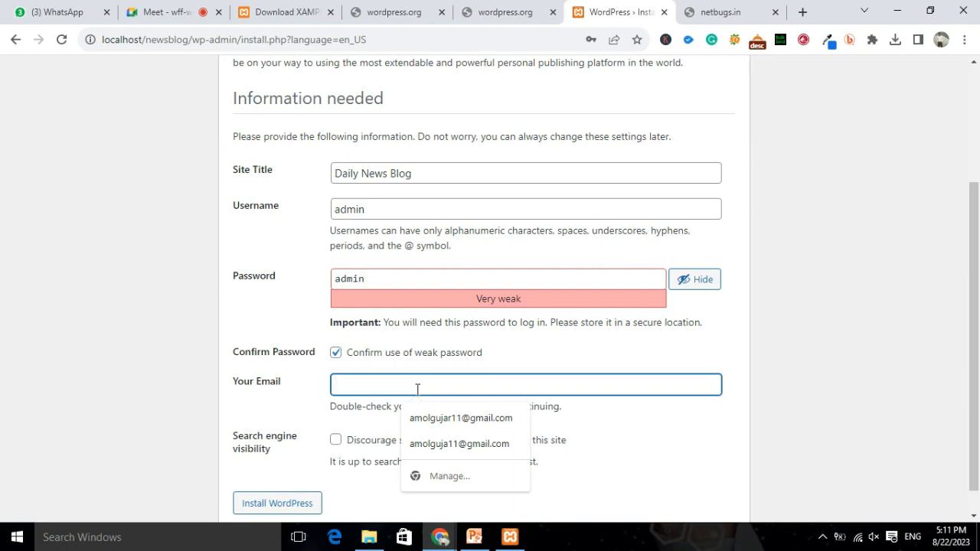
left_click(444, 417)
scroll(701, 410, "down", 1)
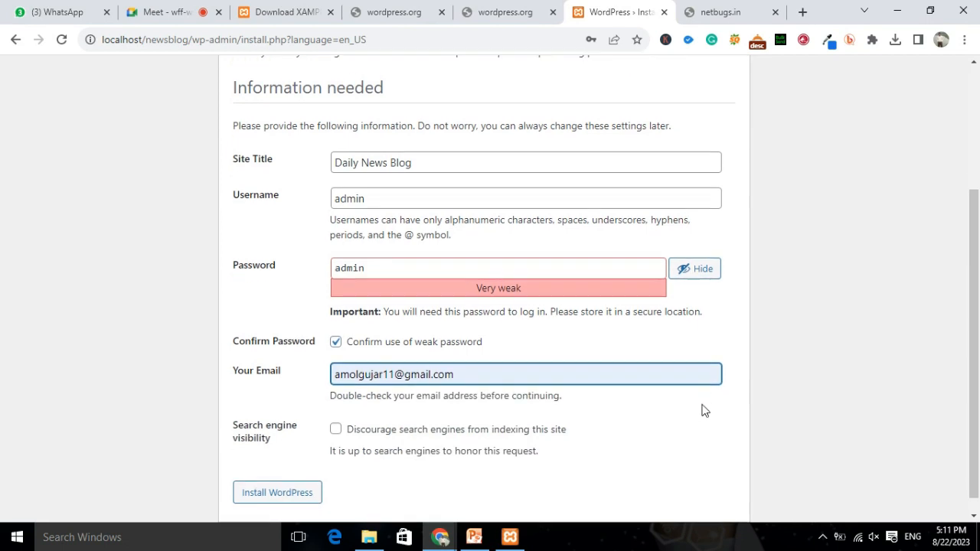
left_click_drag(236, 407, 303, 426)
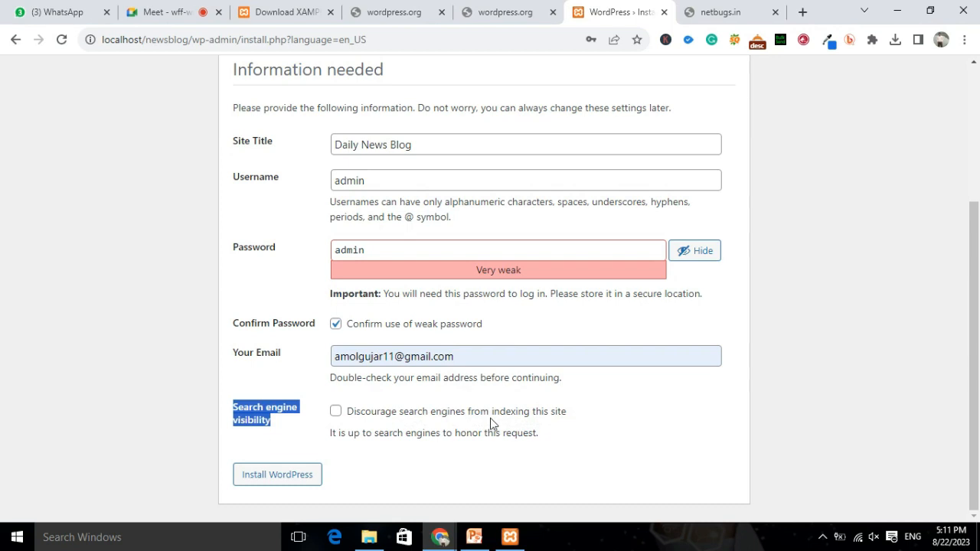
left_click_drag(406, 434, 537, 436)
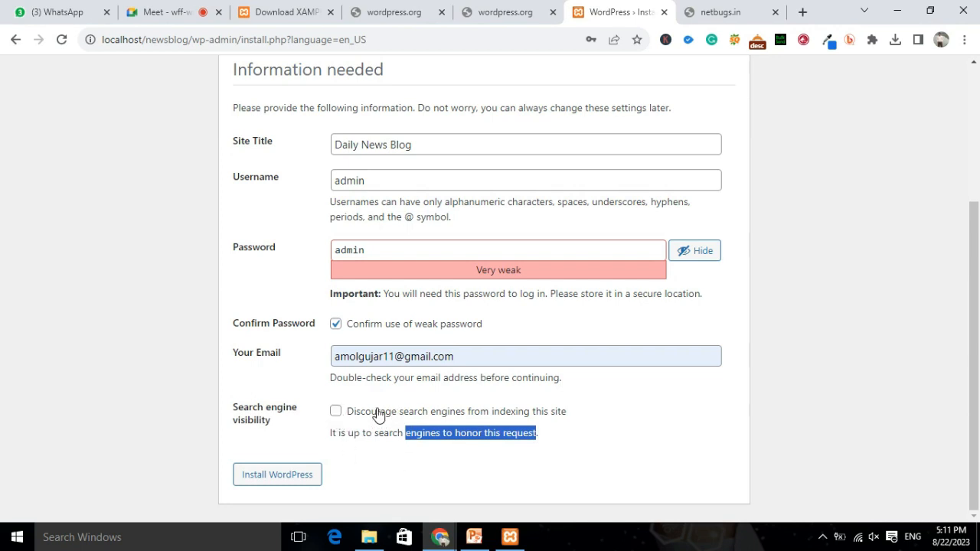
left_click_drag(371, 412, 526, 414)
left_click_drag(403, 434, 538, 436)
Install WordPress, dismiss Chrome's password-change warning, and follow the Log In link.
left_click(274, 476)
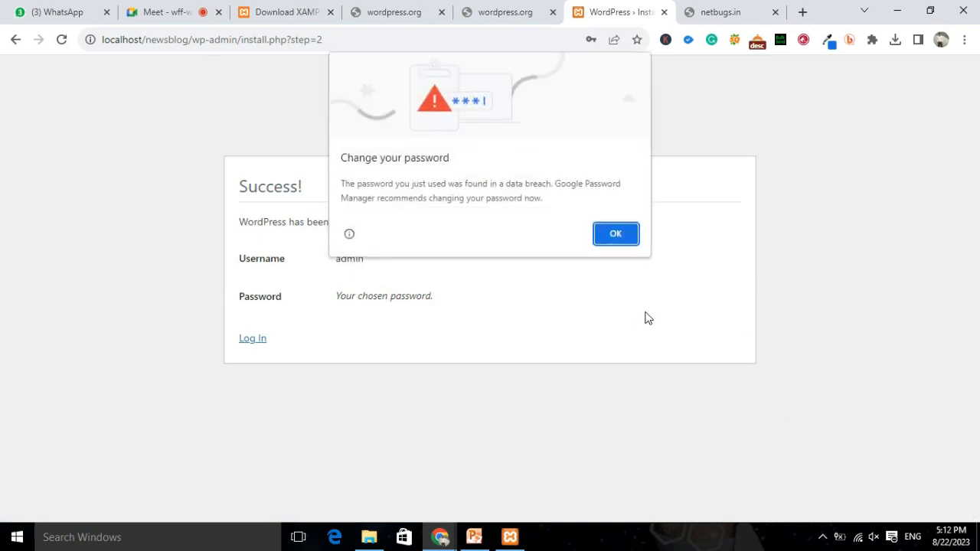
left_click(617, 235)
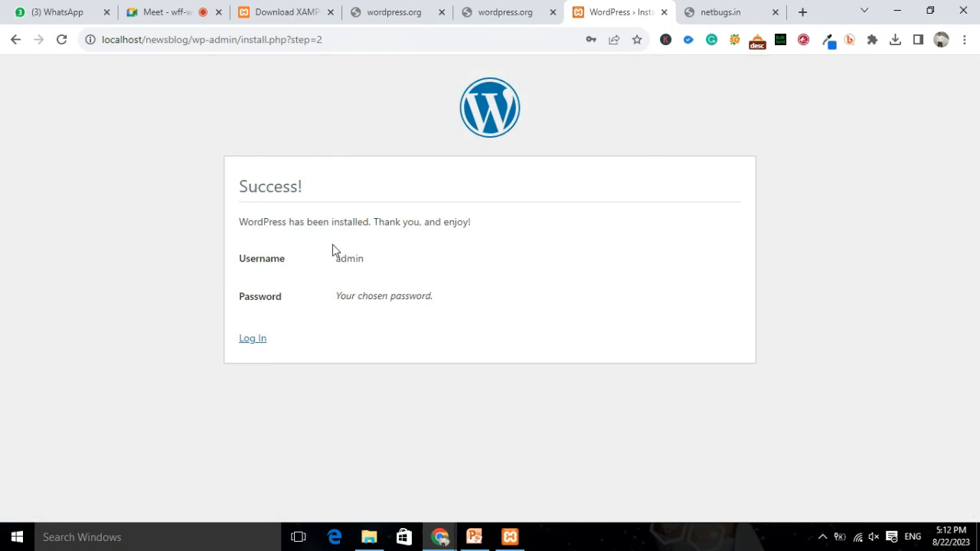
left_click(252, 340)
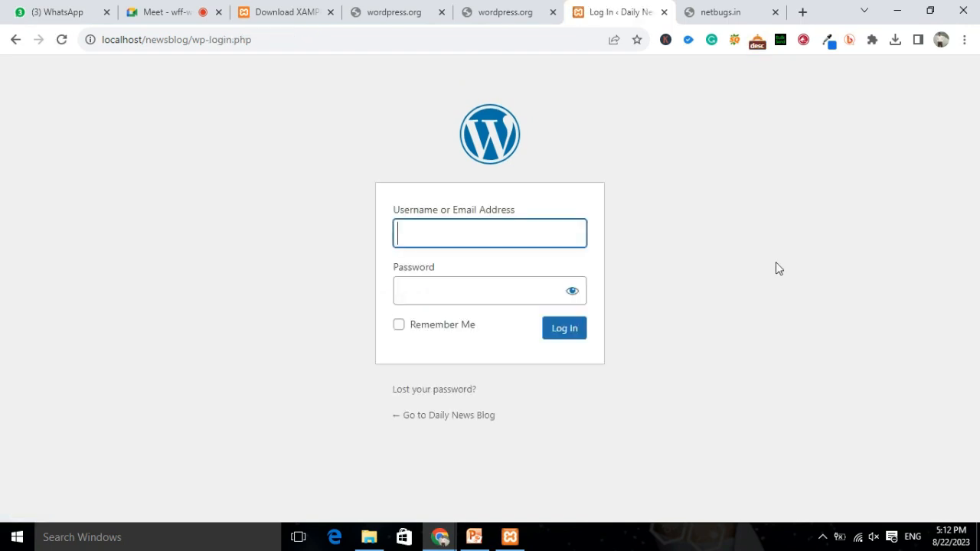
Load localhost/newsblog in the netbugs.in tab to show the Daily News Blog front page.
left_click(113, 41)
left_click_drag(112, 42, 278, 61)
left_click(277, 44)
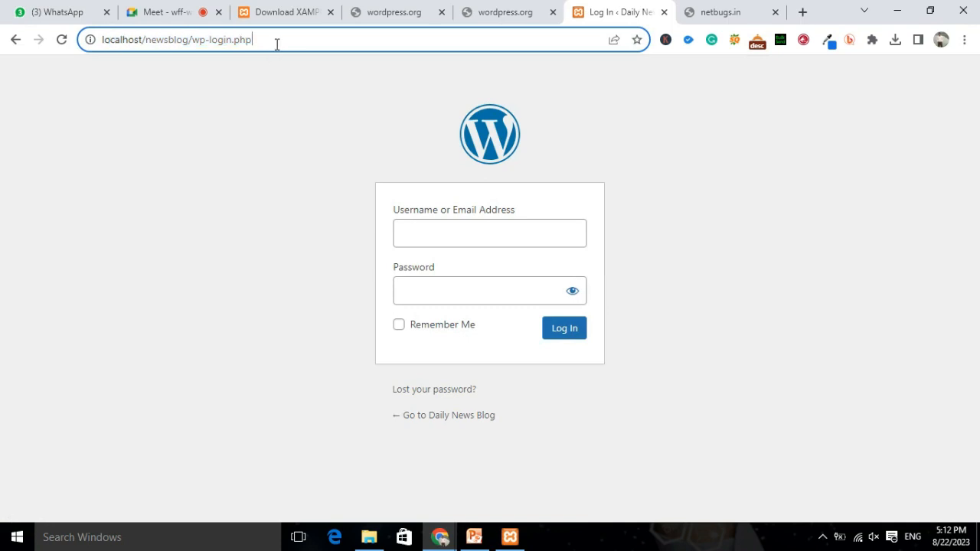
left_click_drag(111, 41, 269, 42)
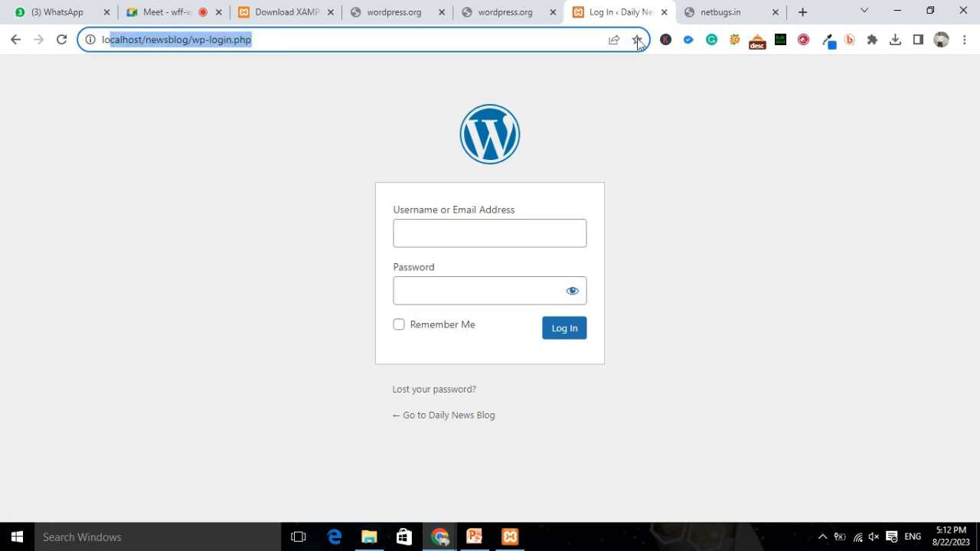
left_click(728, 17)
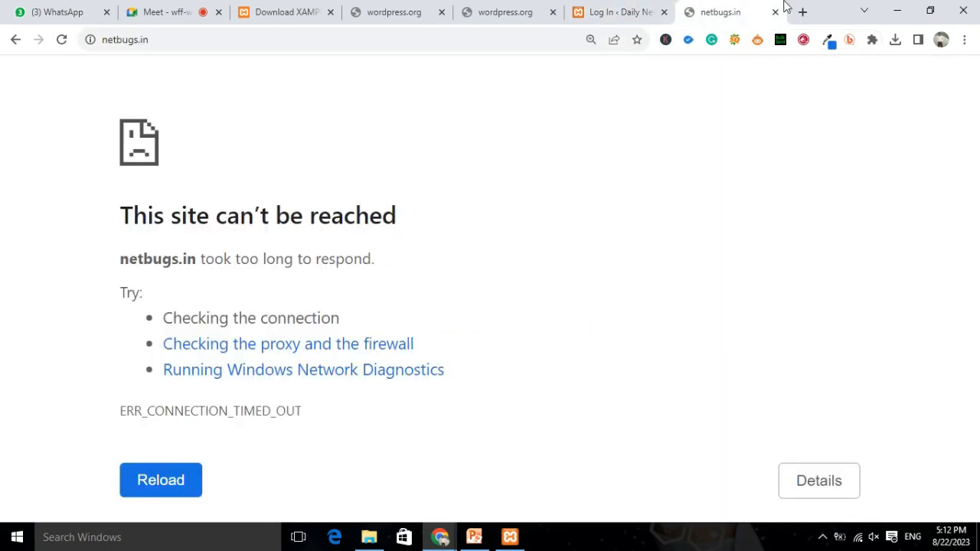
left_click(386, 45)
type("local")
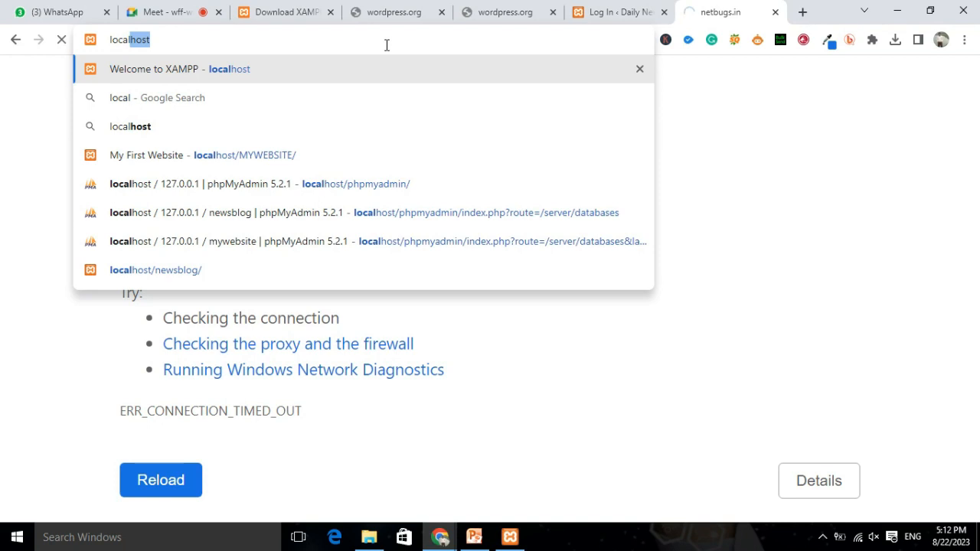
type("host/")
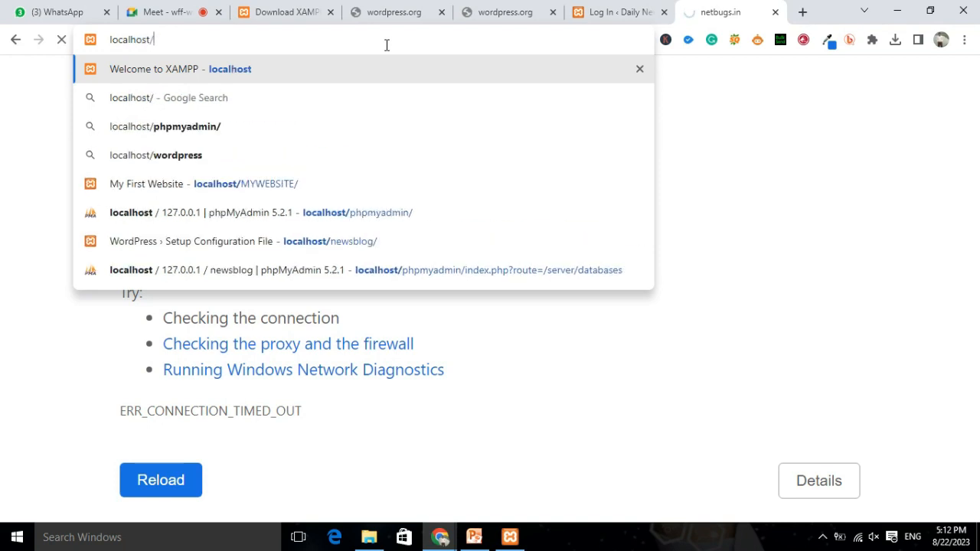
type("n")
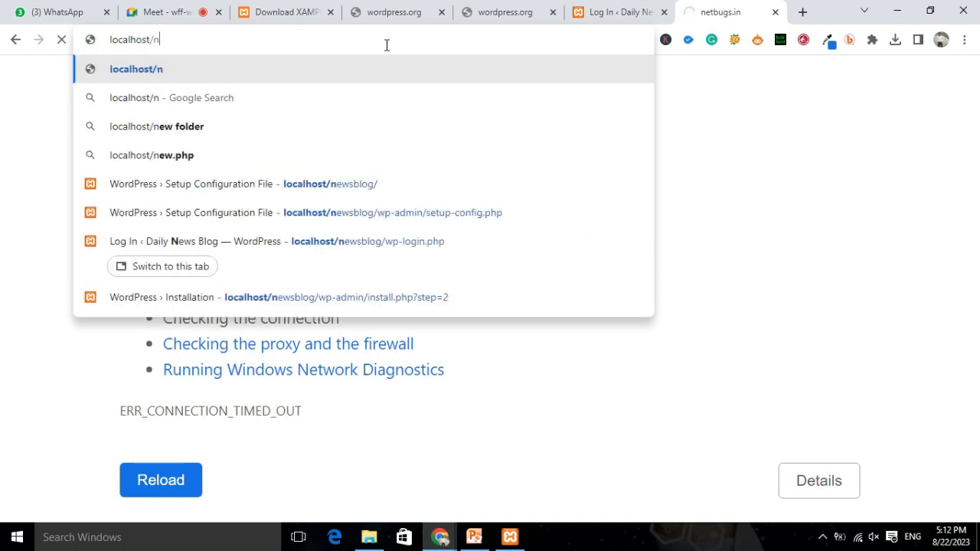
type("ewsblog")
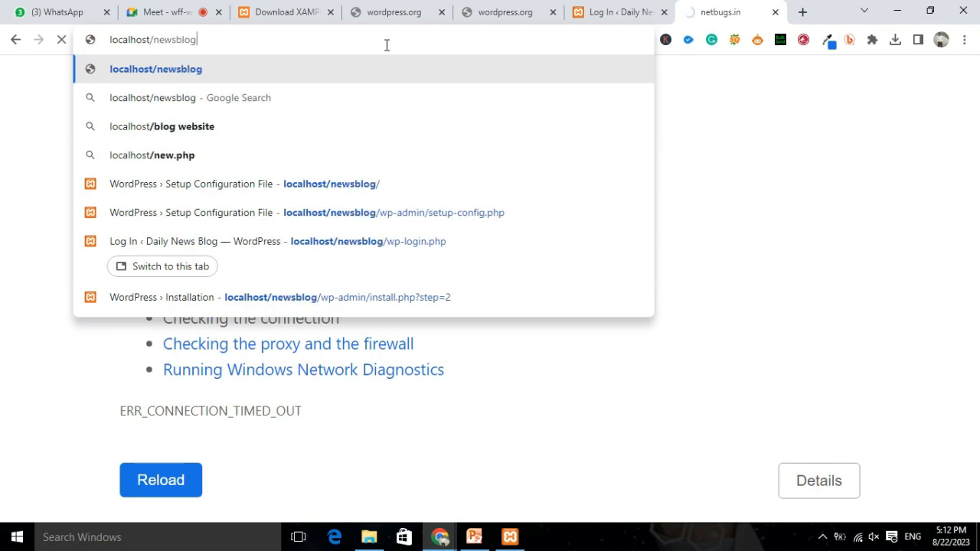
key("Return")
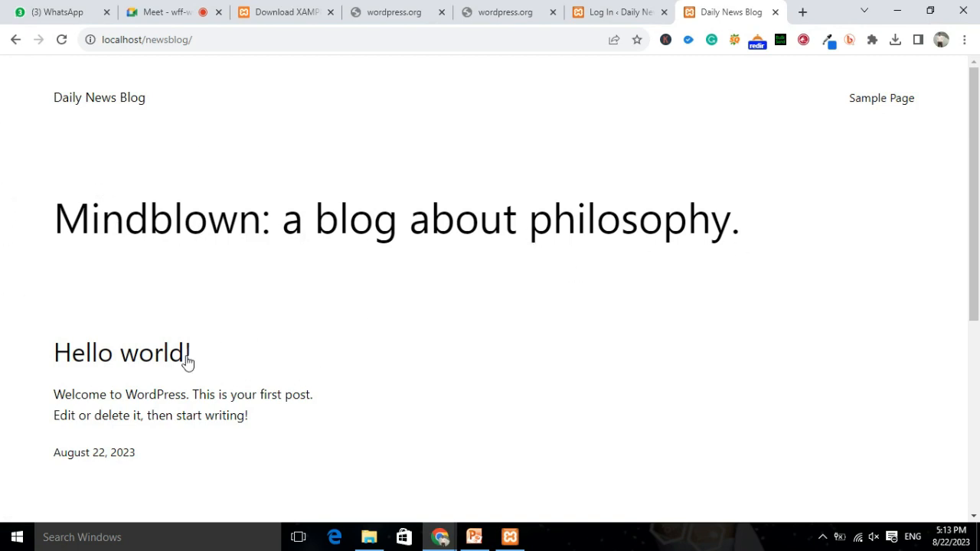
Scroll the blog front page, then close the old login page tab.
scroll(462, 315, "down", 2)
scroll(333, 315, "down", 3)
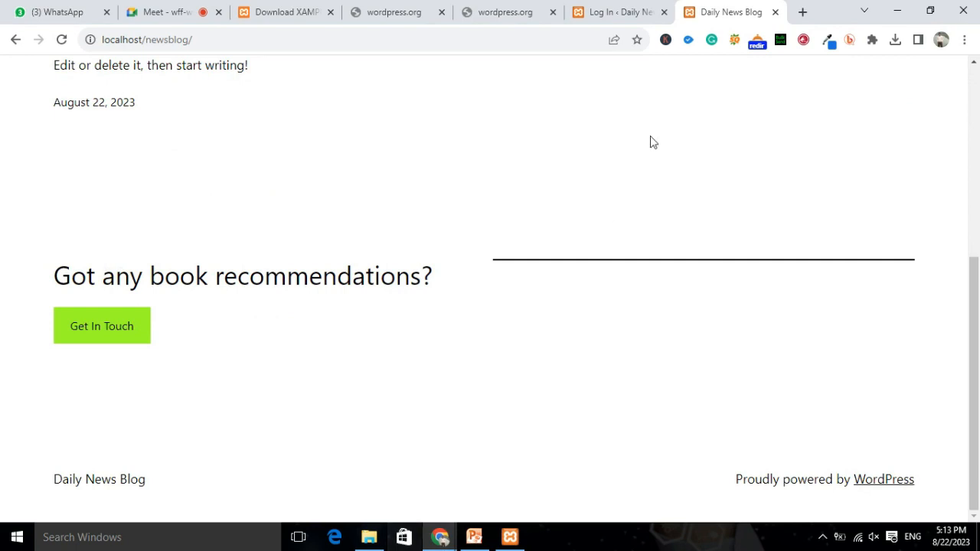
left_click(624, 14)
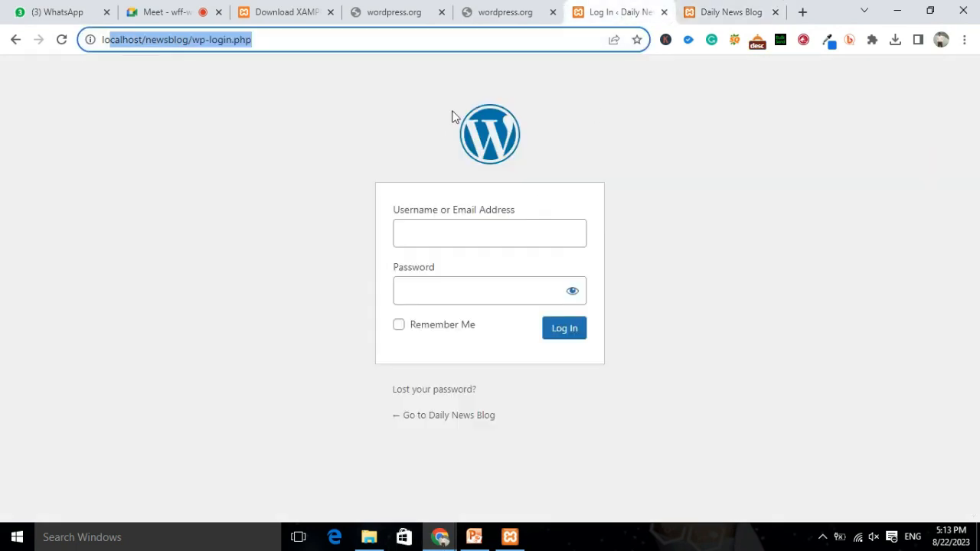
left_click(289, 33)
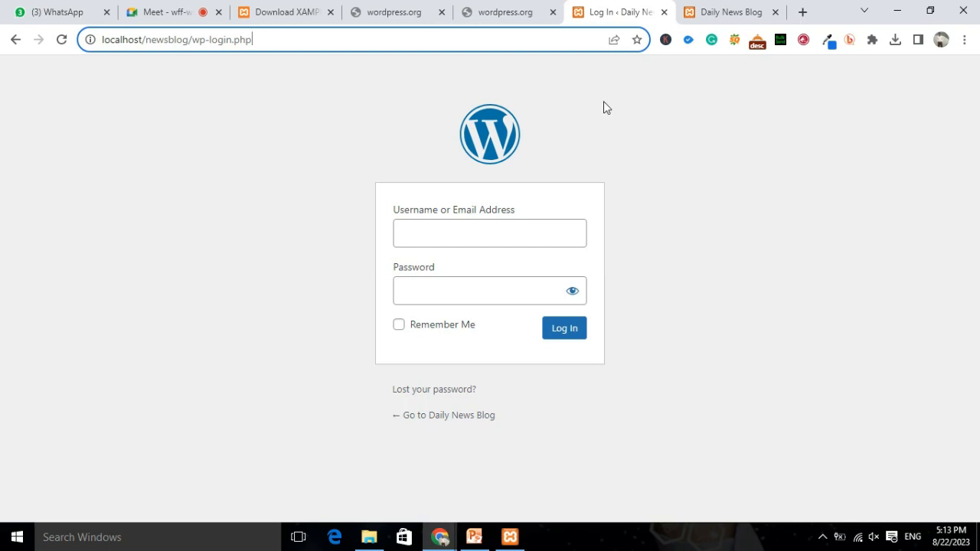
left_click(665, 13)
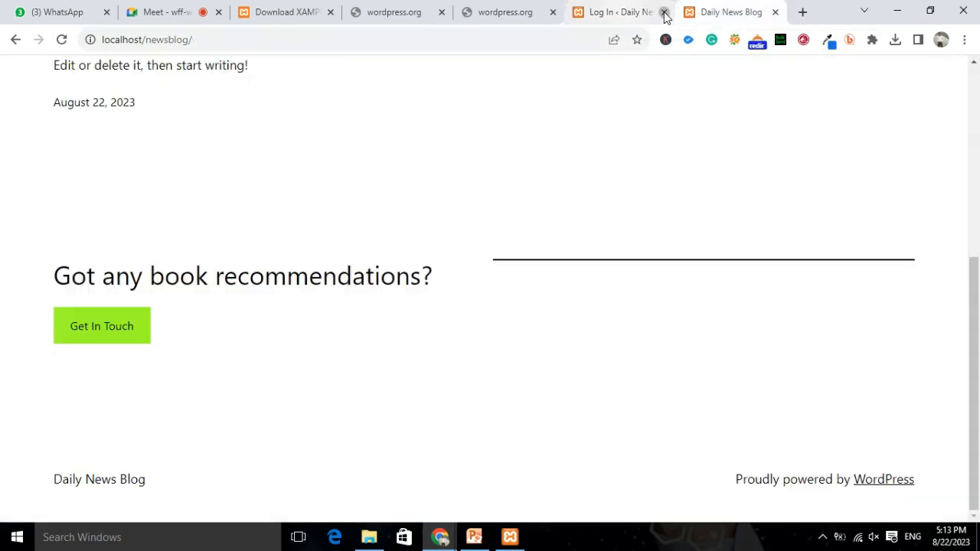
Open localhost/newsblog/wp-admin in a new tab and return to its login form.
left_click(802, 12)
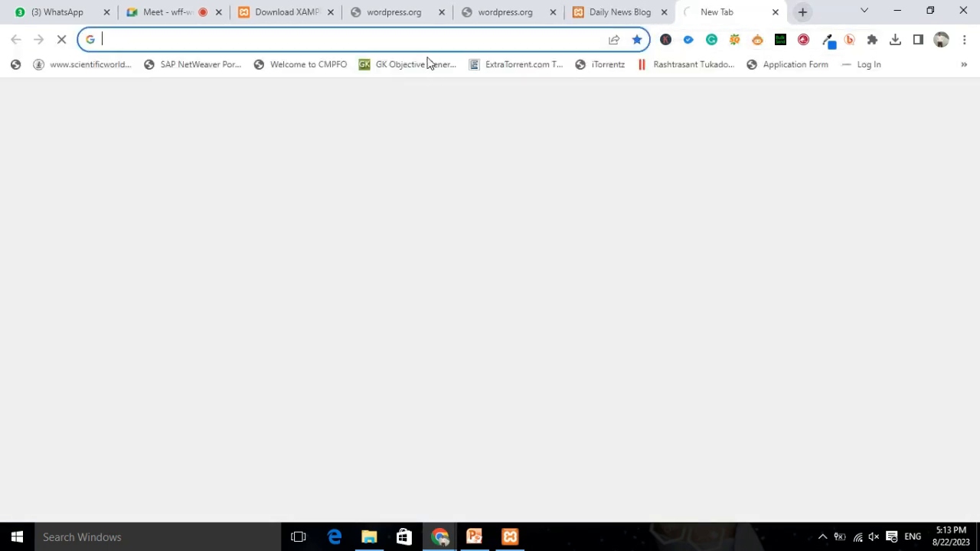
left_click(427, 41)
type("lo")
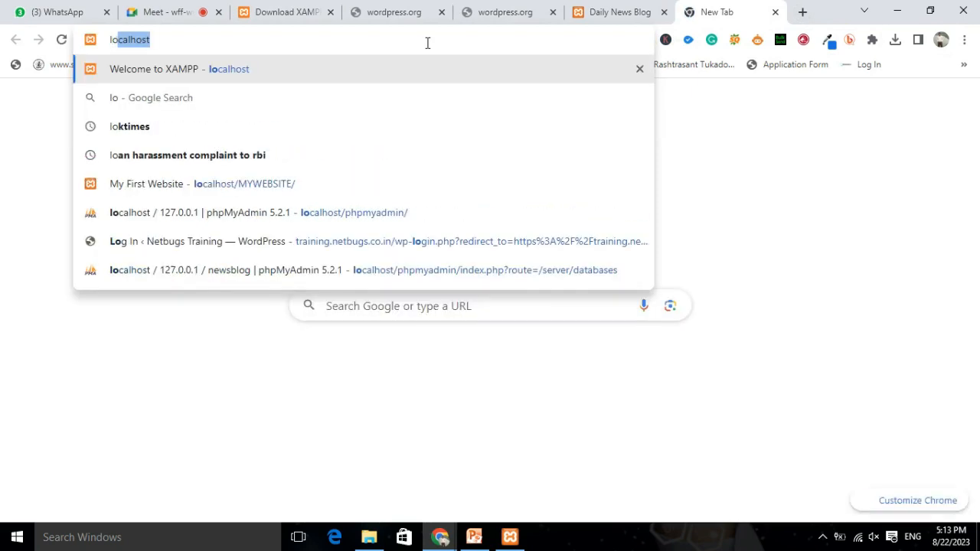
type("calhost/")
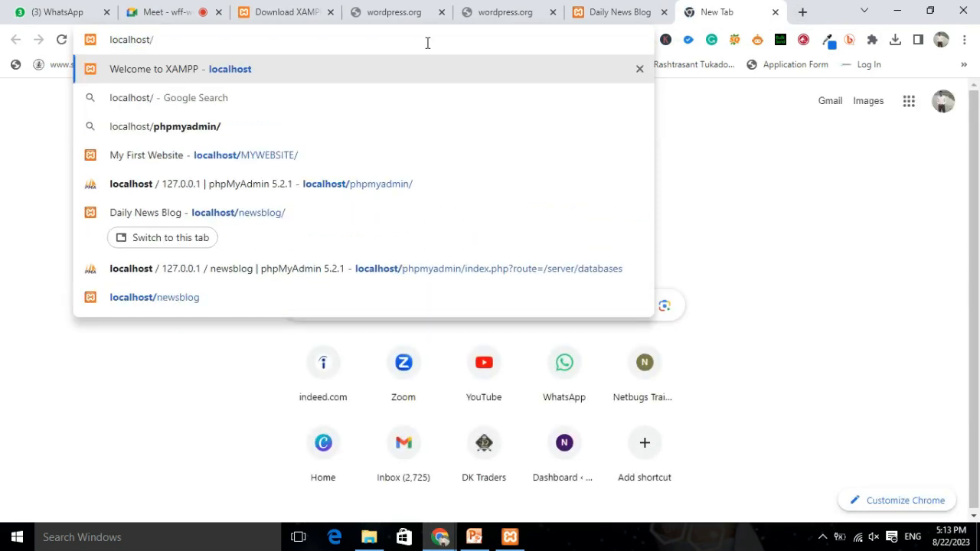
type("news")
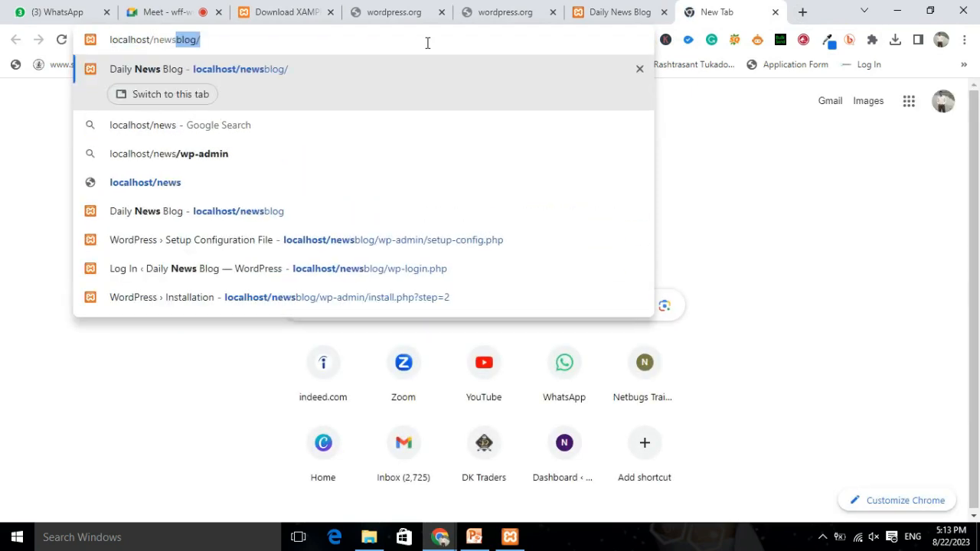
type("blog/wp")
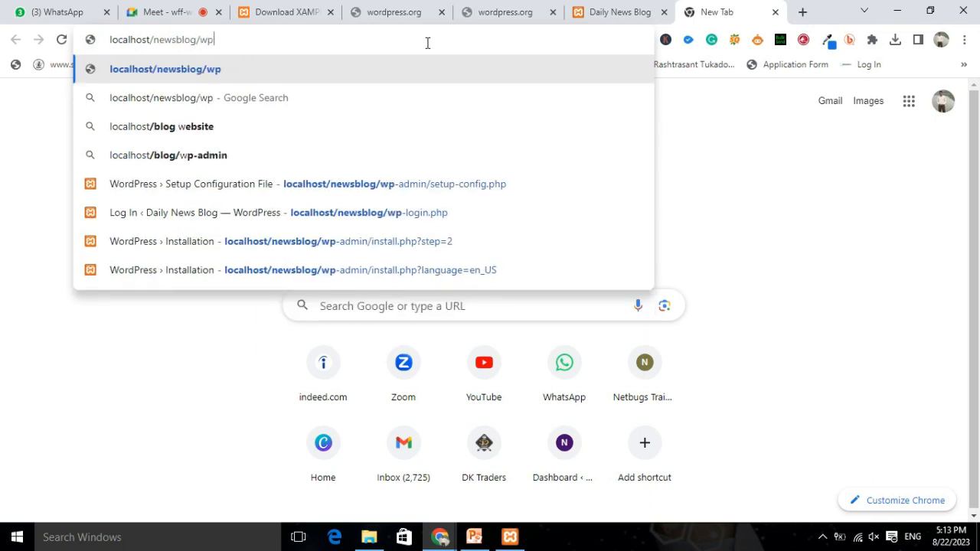
type("-admin")
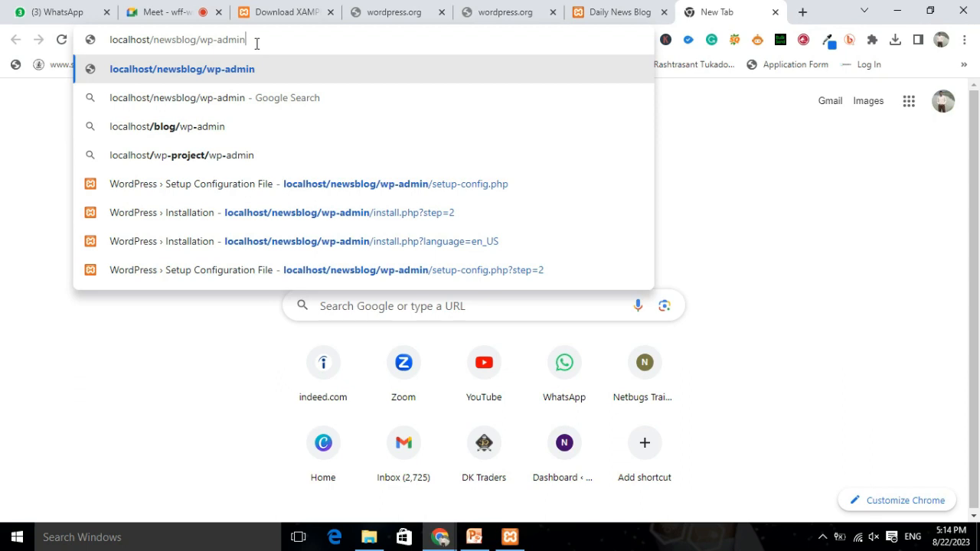
key("Return")
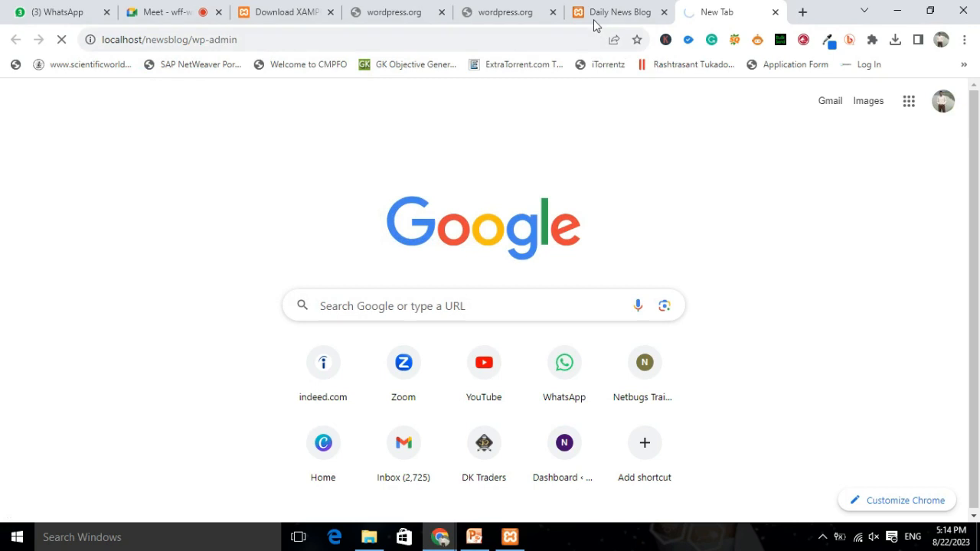
left_click(624, 13)
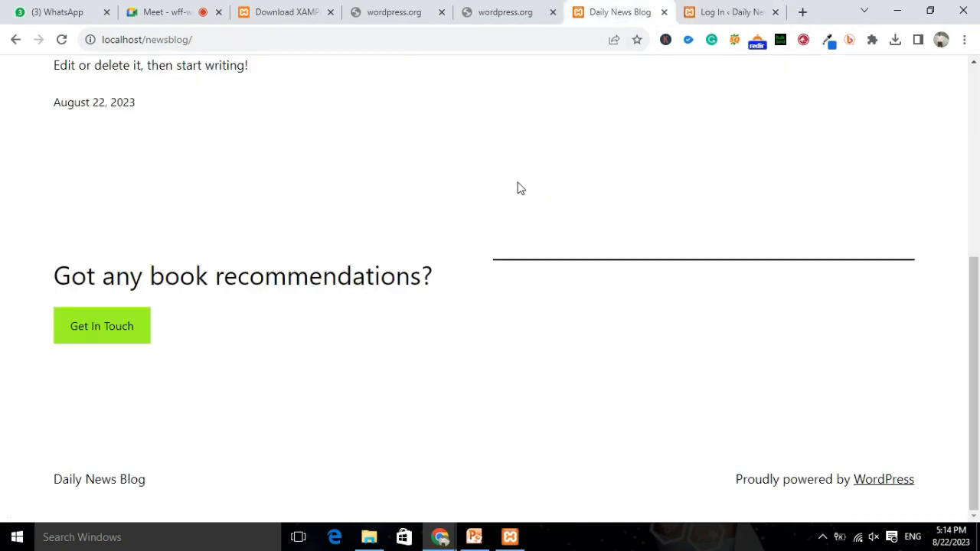
left_click(724, 13)
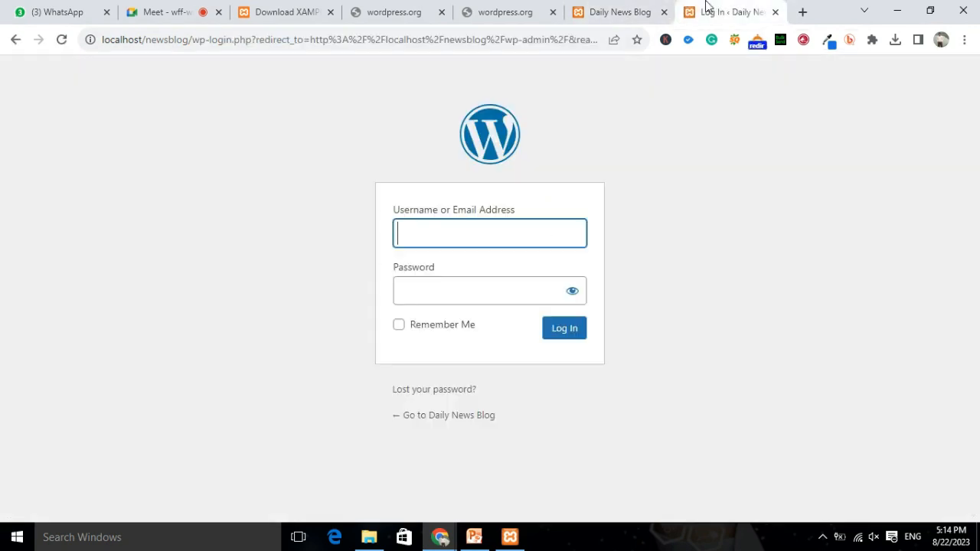
Log in to Daily News Blog with username 'admin' and the account password.
left_click(464, 232)
type("a")
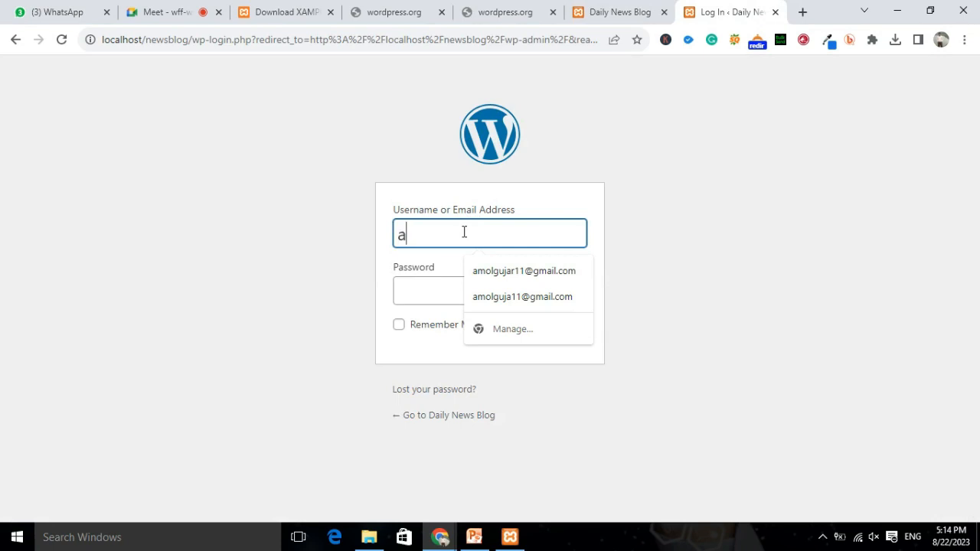
type("dmin")
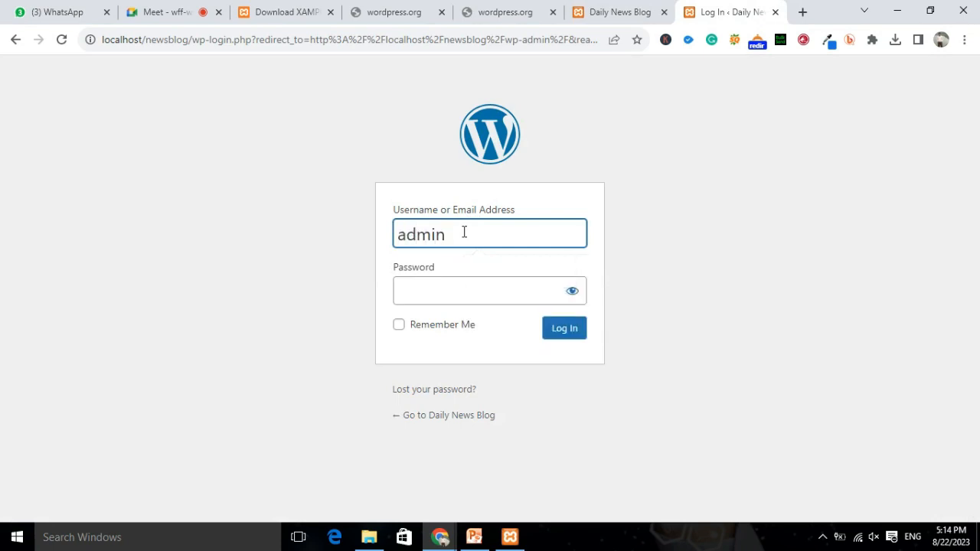
left_click(473, 298)
type("admin")
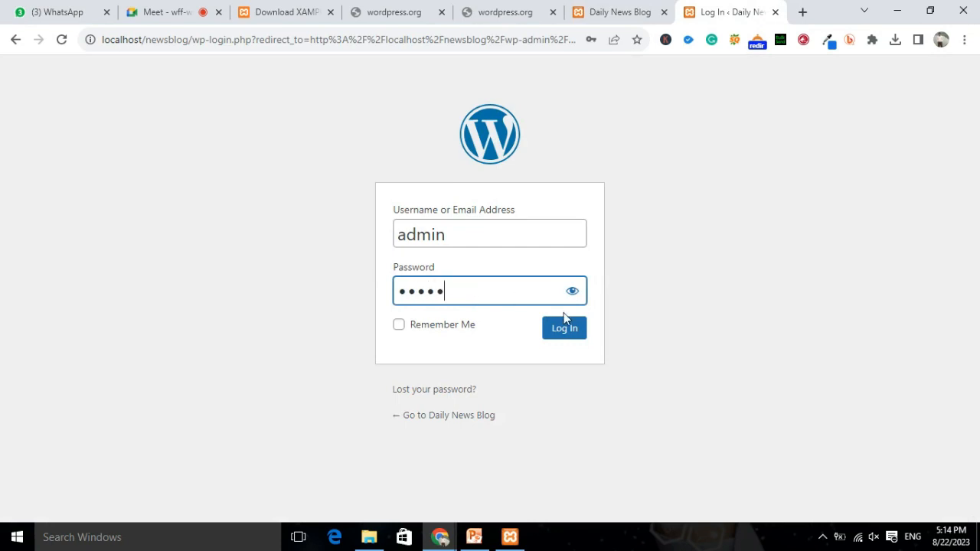
left_click(565, 341)
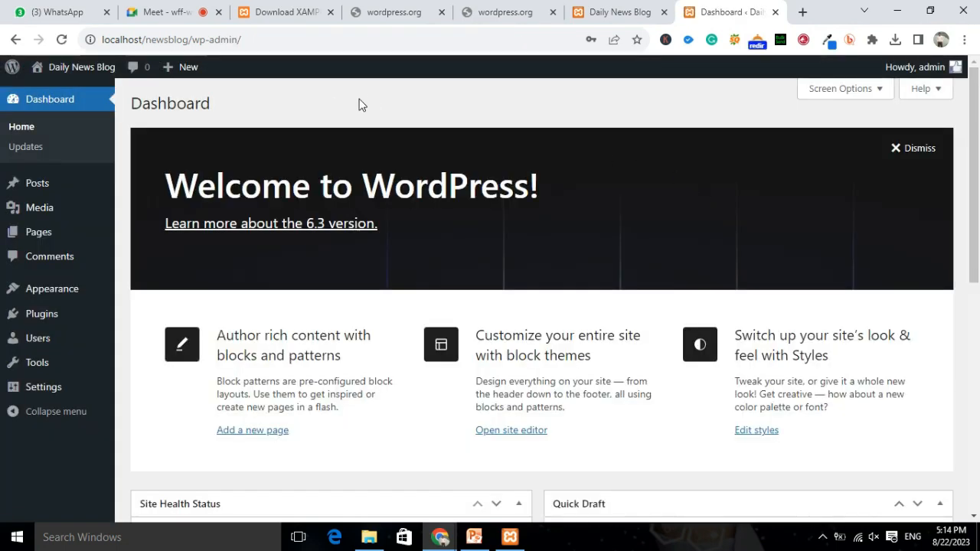
Dismiss the save-password prompt, glance at the blog front page, and browse the Dashboard.
left_click(620, 231)
left_click(604, 12)
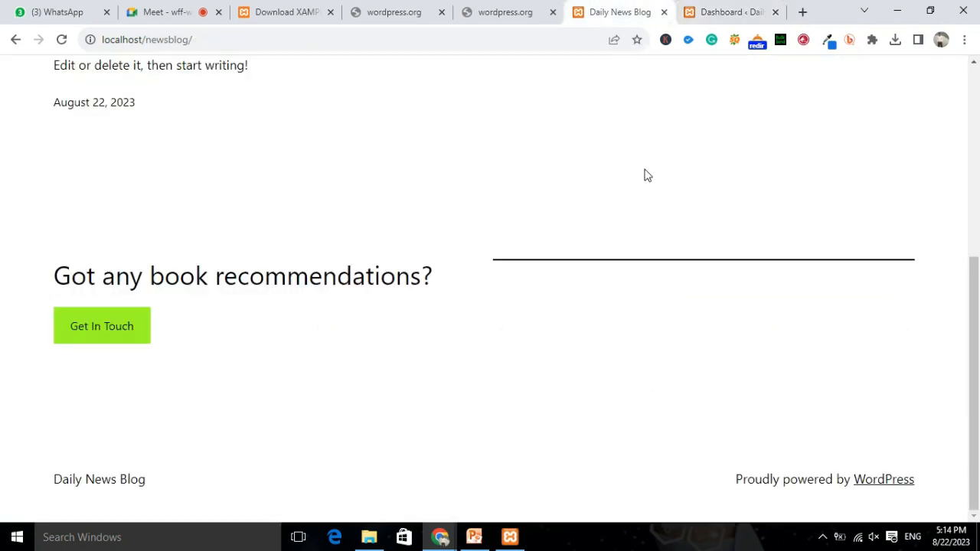
scroll(545, 230, "up", 3)
scroll(543, 214, "up", 2)
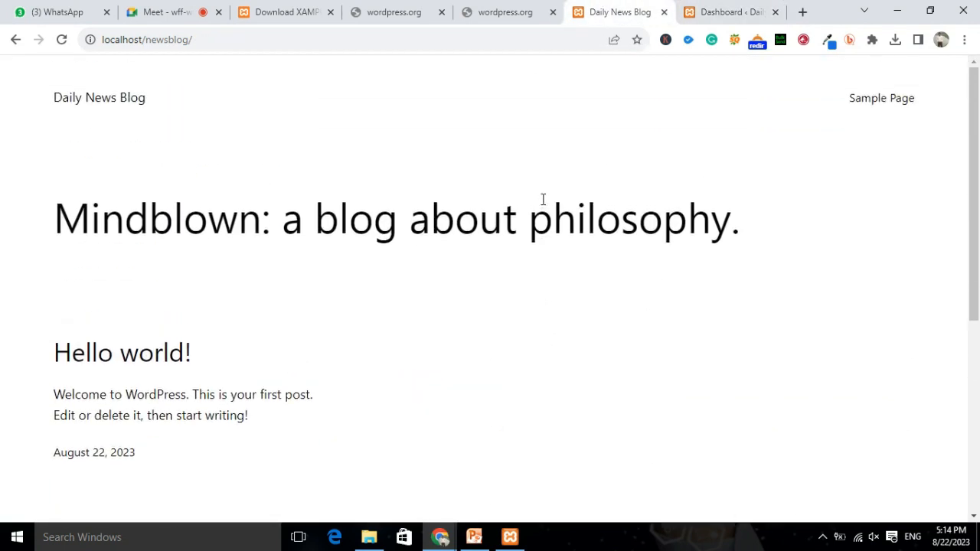
left_click(747, 12)
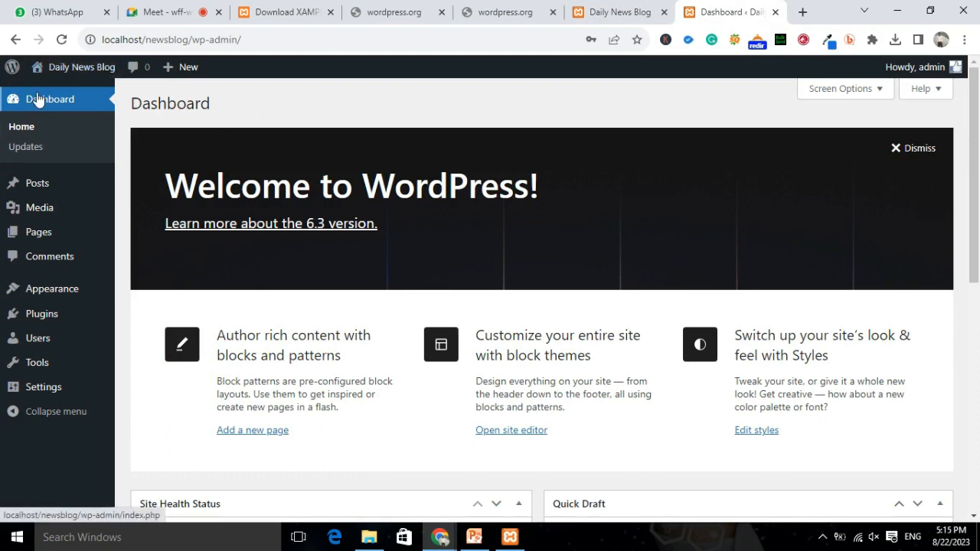
scroll(508, 164, "down", 6)
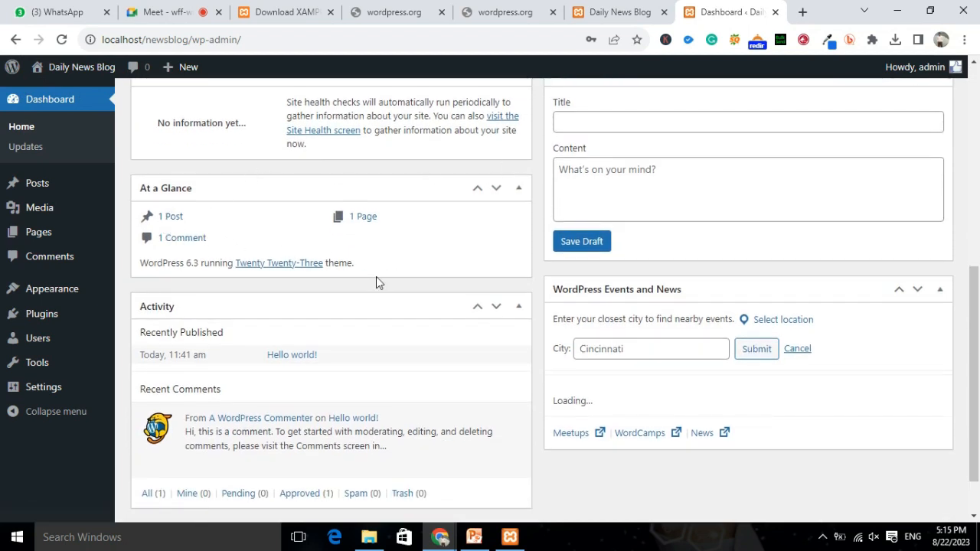
scroll(617, 248, "up", 3)
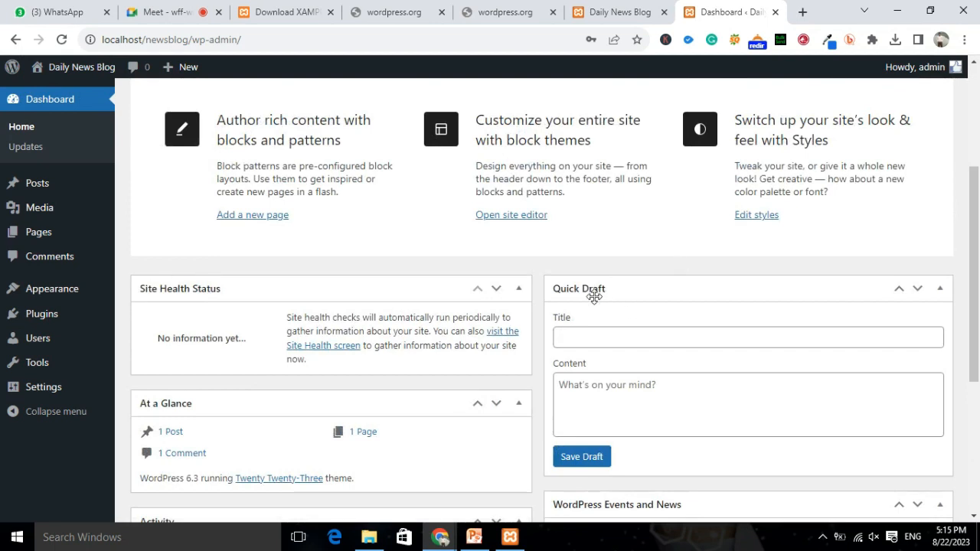
scroll(726, 324, "down", 4)
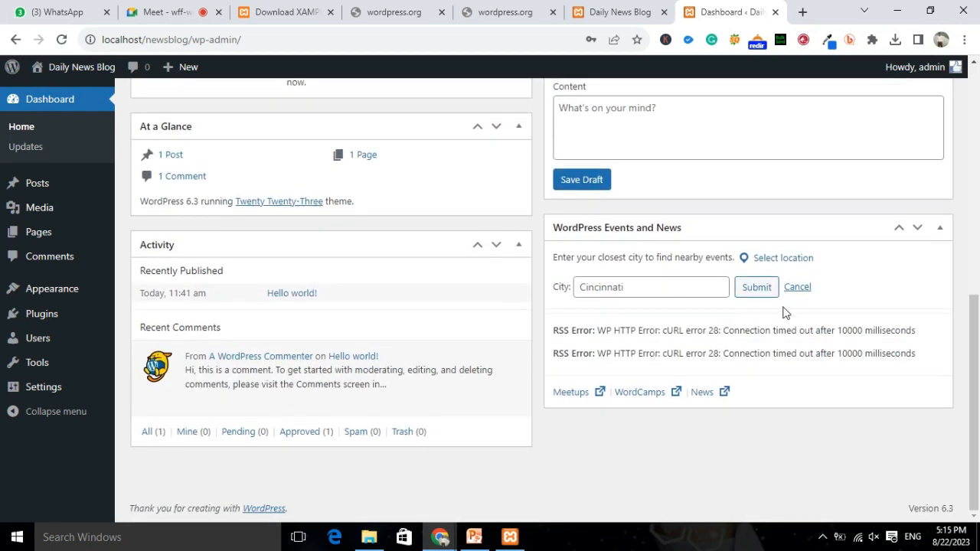
scroll(393, 300, "up", 4)
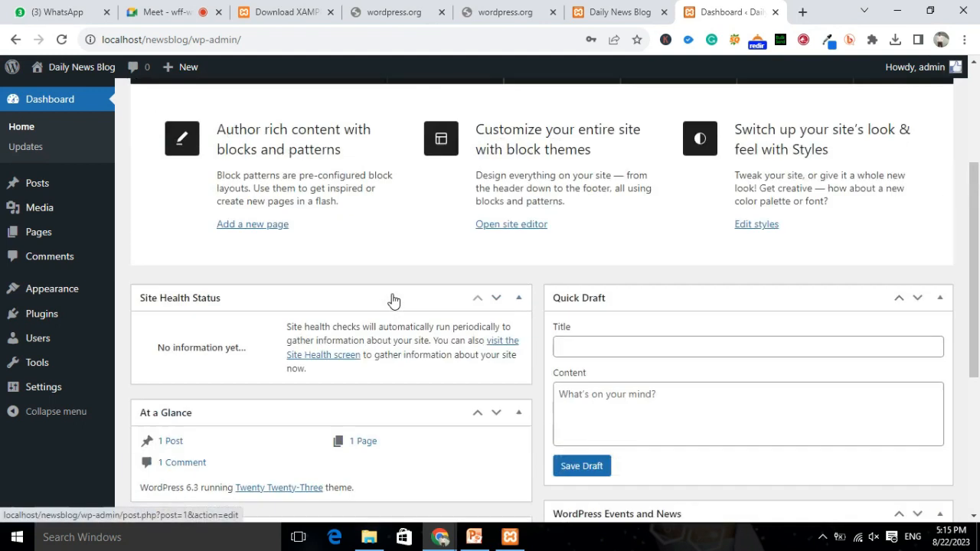
Visit the Updates page, then bring up Posts > All Posts.
left_click(19, 141)
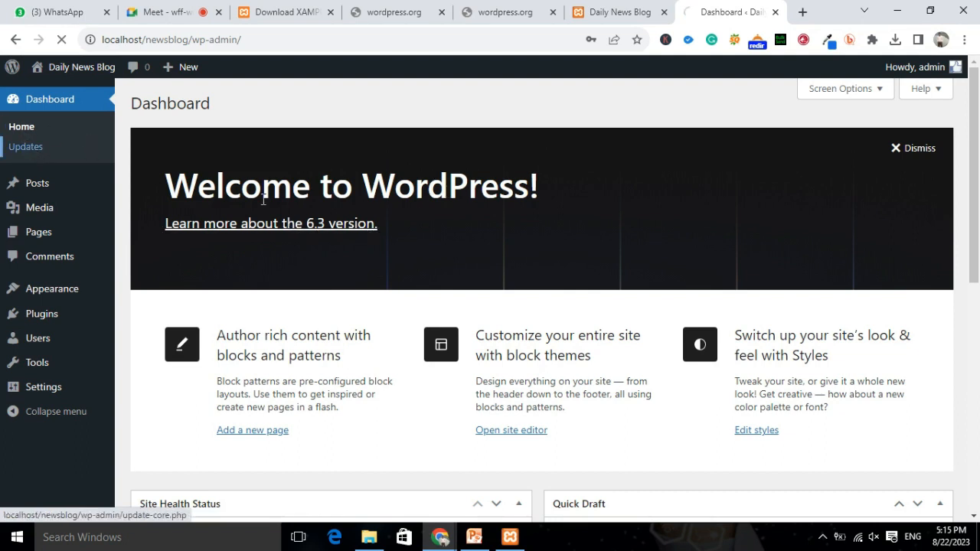
mouse_move(32, 328)
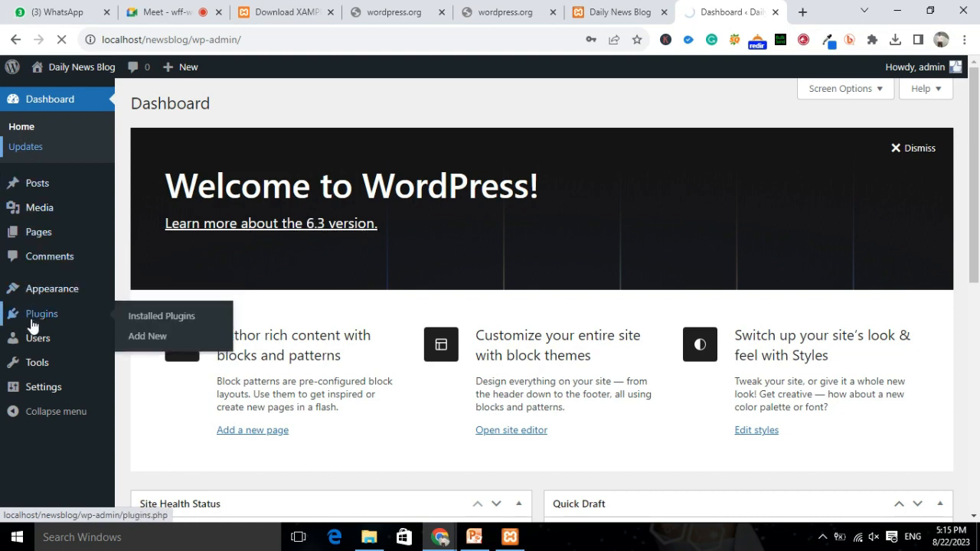
mouse_move(38, 348)
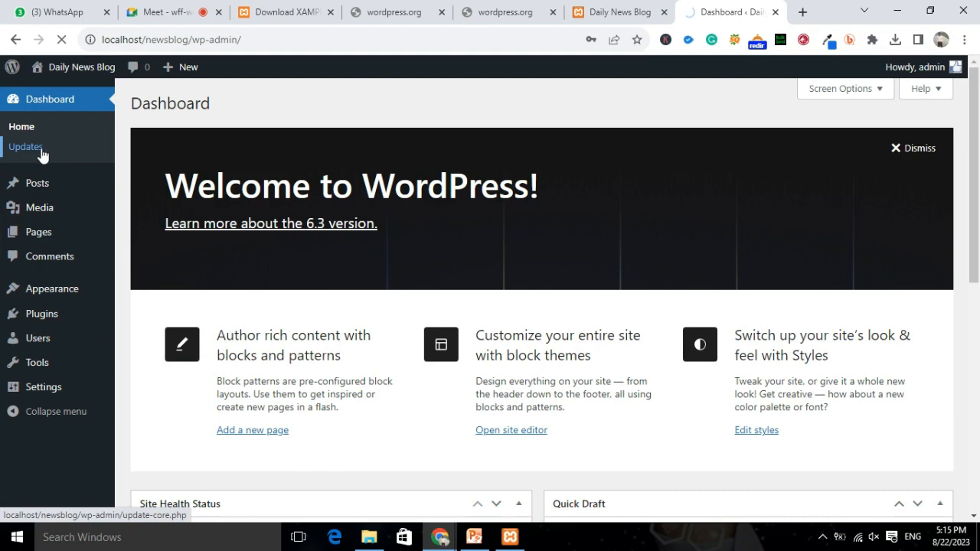
mouse_move(39, 195)
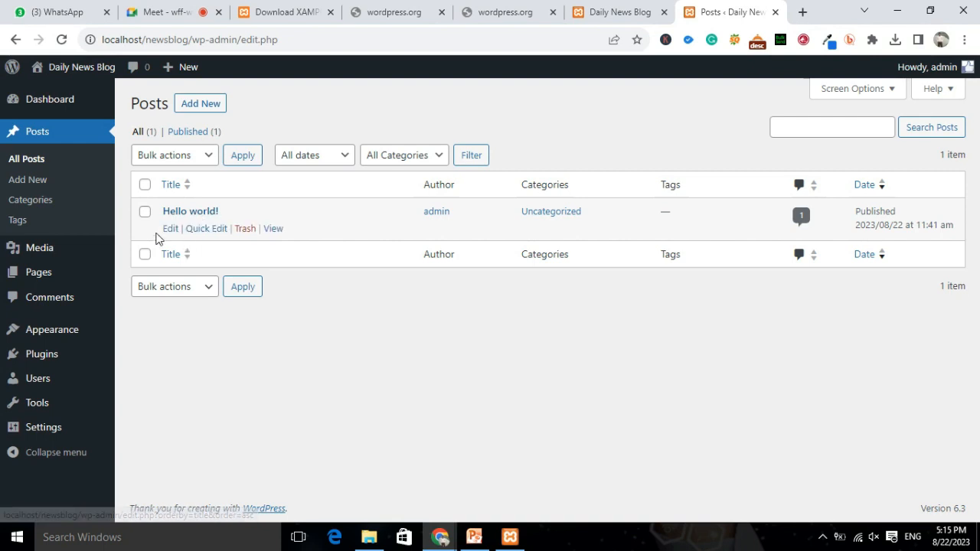
Open Hello world! in the block editor and step through the welcome guide to Get started.
left_click(196, 214)
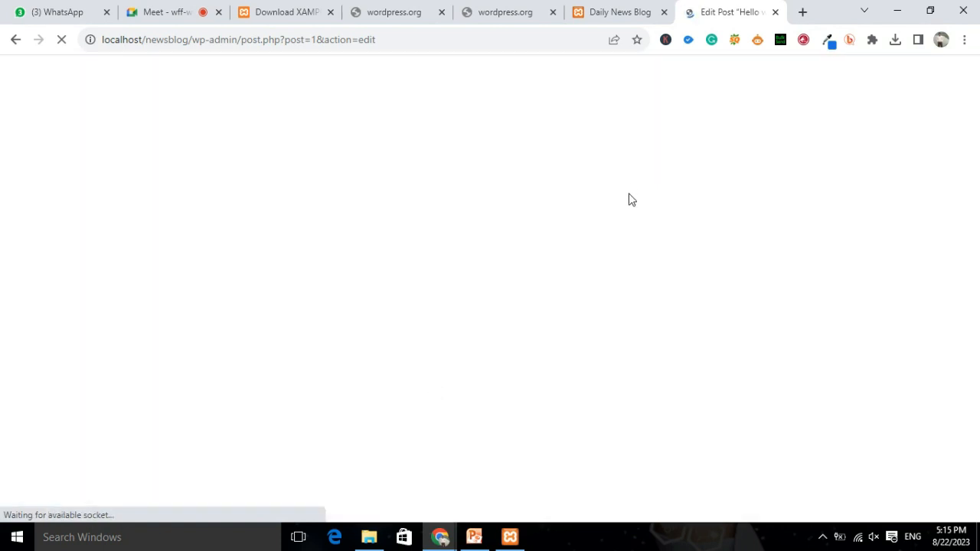
left_click(568, 454)
left_click(565, 455)
left_click(564, 454)
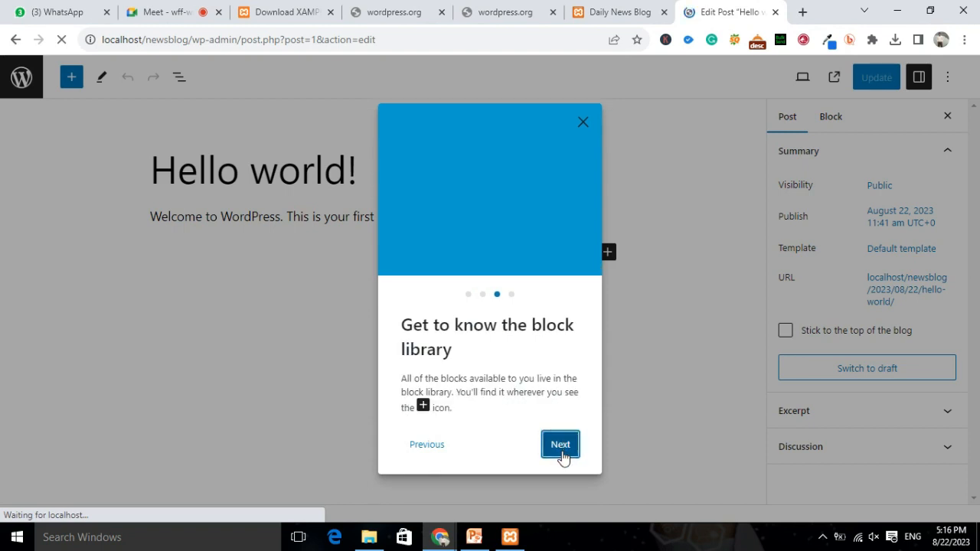
left_click(564, 455)
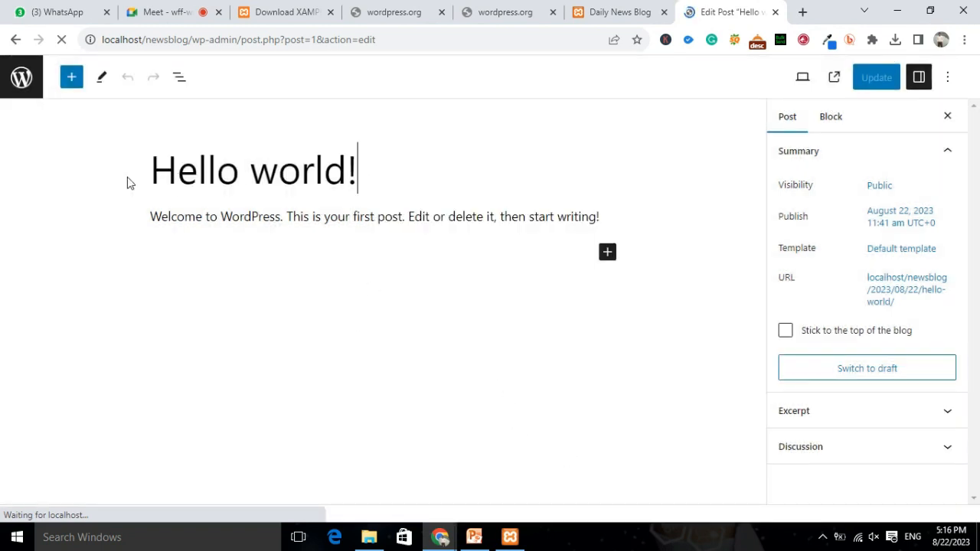
Check the front page, select the Hello world! title text, then open a blank tab.
left_click(627, 12)
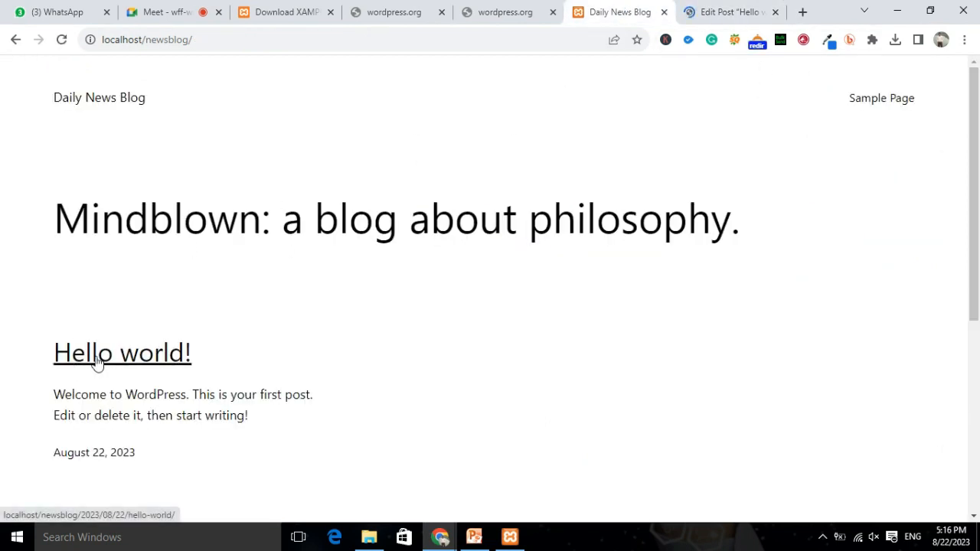
left_click(716, 10)
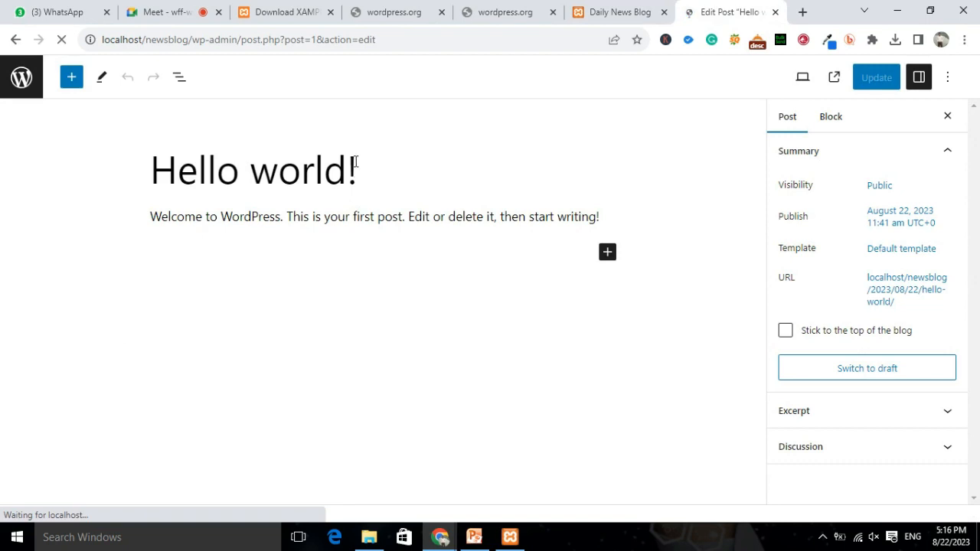
left_click_drag(357, 170, 177, 170)
left_click(95, 175)
left_click(390, 176)
left_click(802, 12)
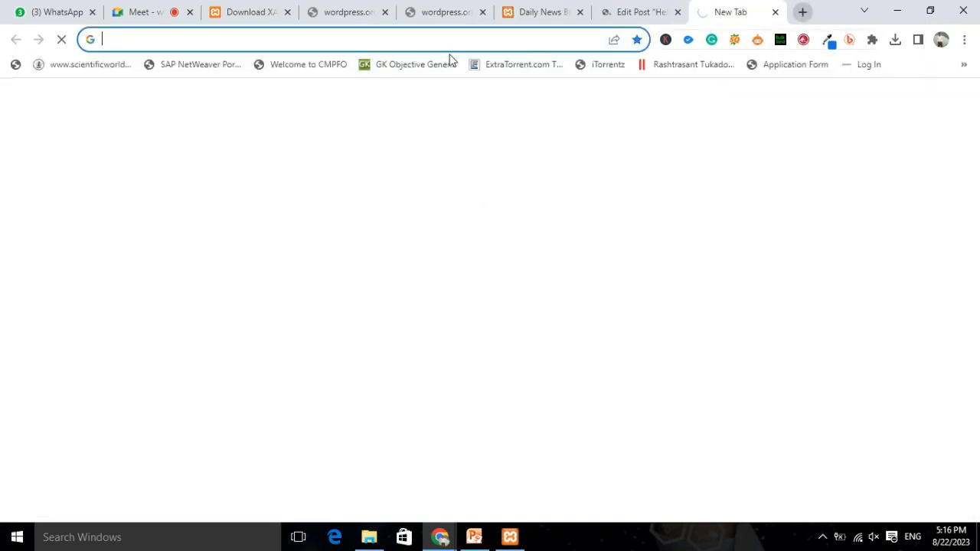
Search the web for 'todays Treding News' from the new tab.
type("todays")
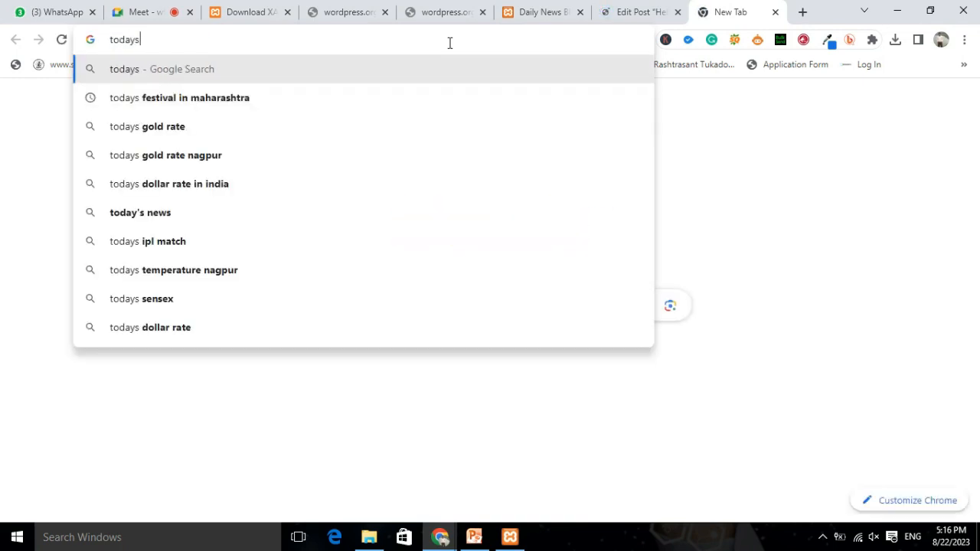
key("BackSpace")
type("s ")
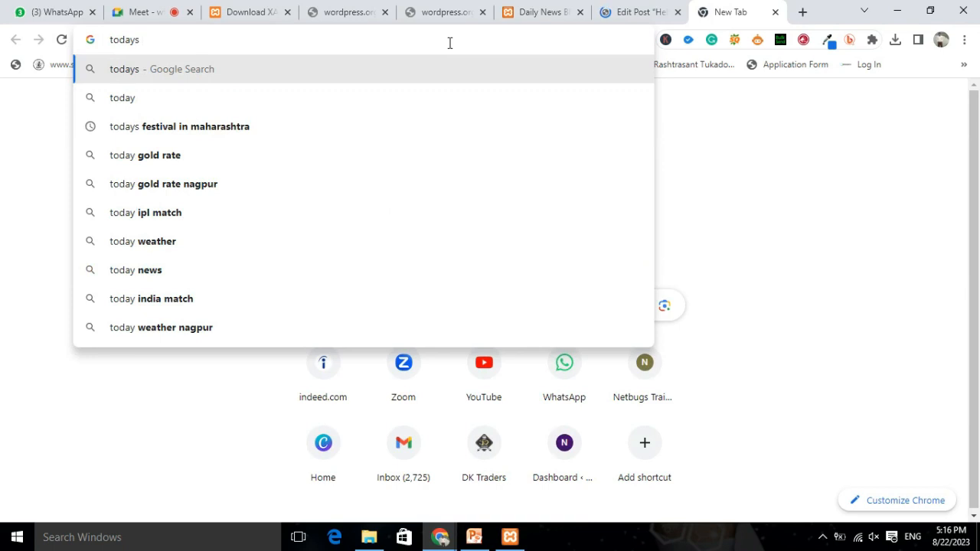
type("Treding News")
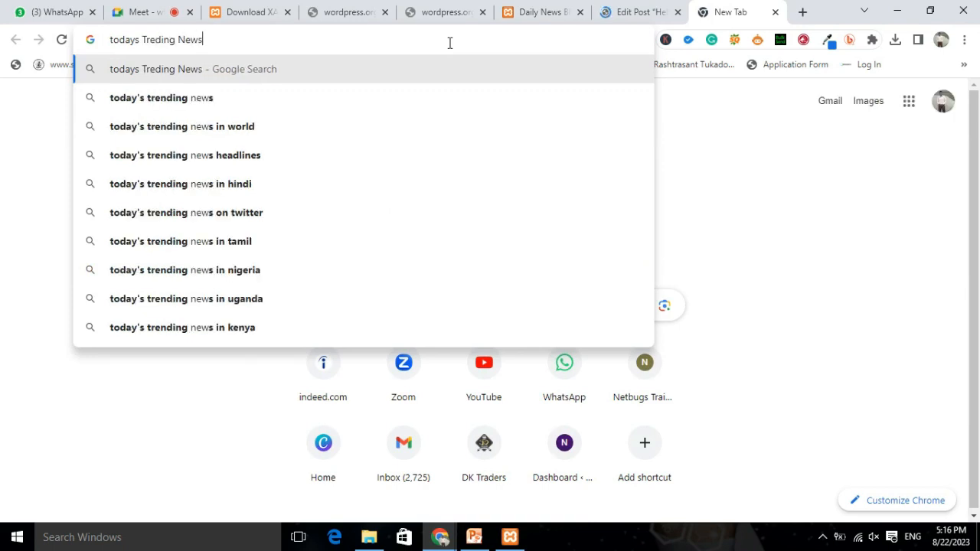
key("Return")
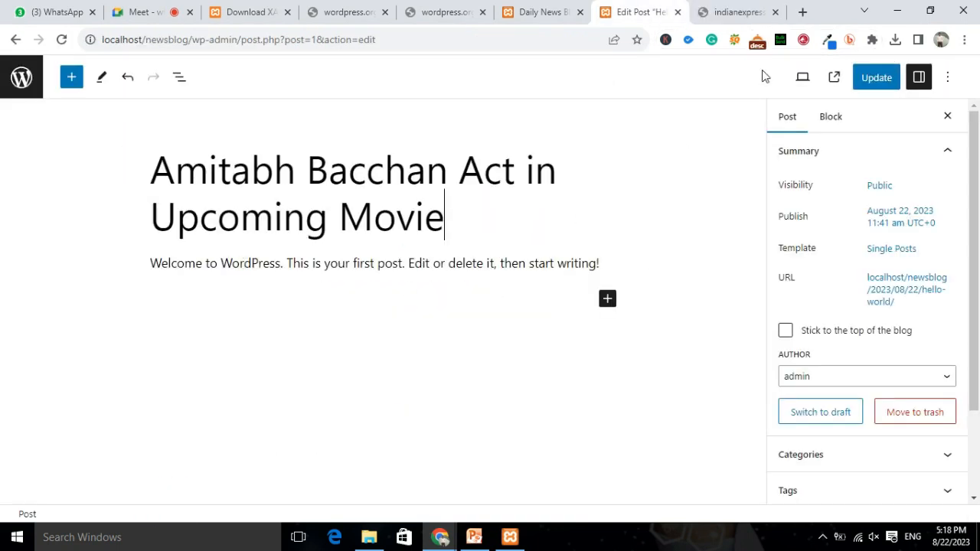
Paste the indianexpress.com timeout message after a new 'Try:' line in the Amitabh Bacchan post, update it, and view the front page.
left_click(737, 13)
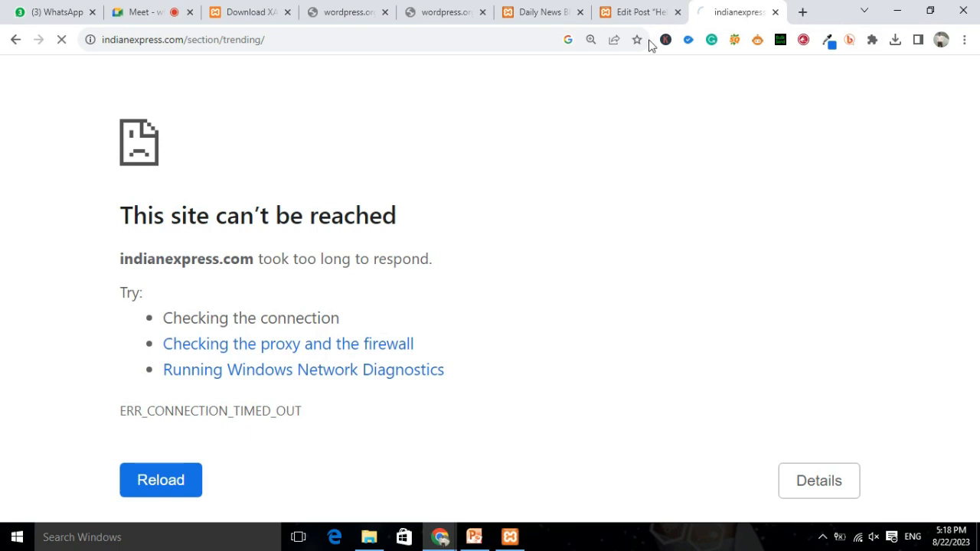
left_click_drag(112, 267, 556, 304)
key("ctrl+c")
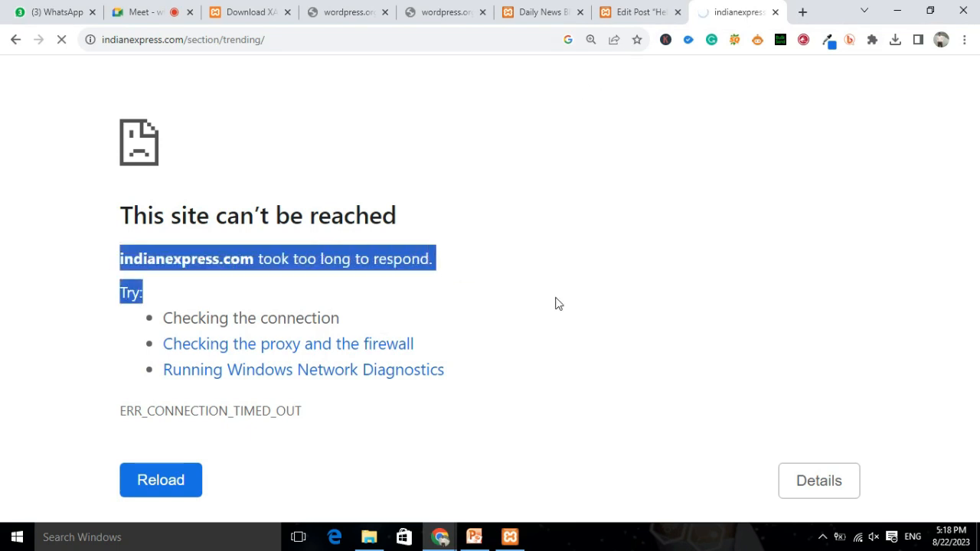
left_click(632, 17)
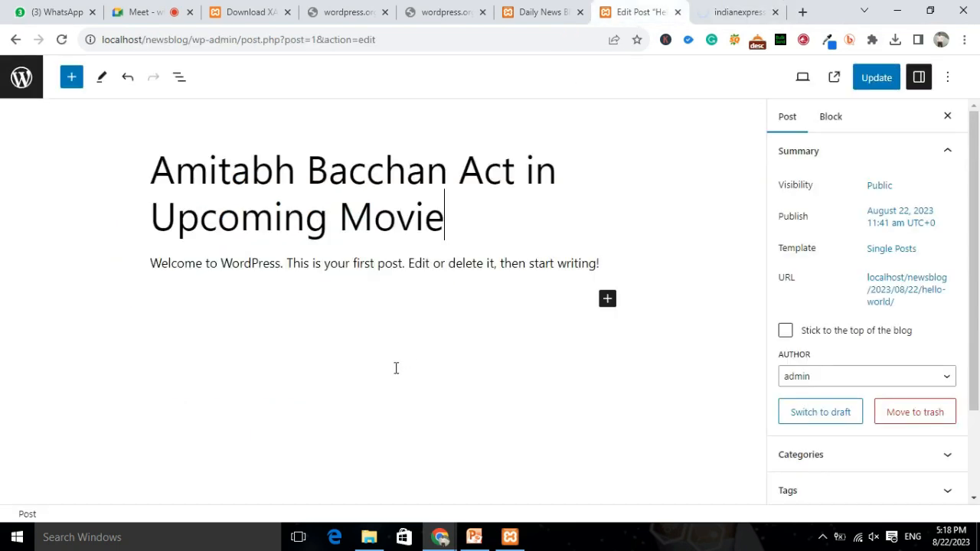
left_click(213, 303)
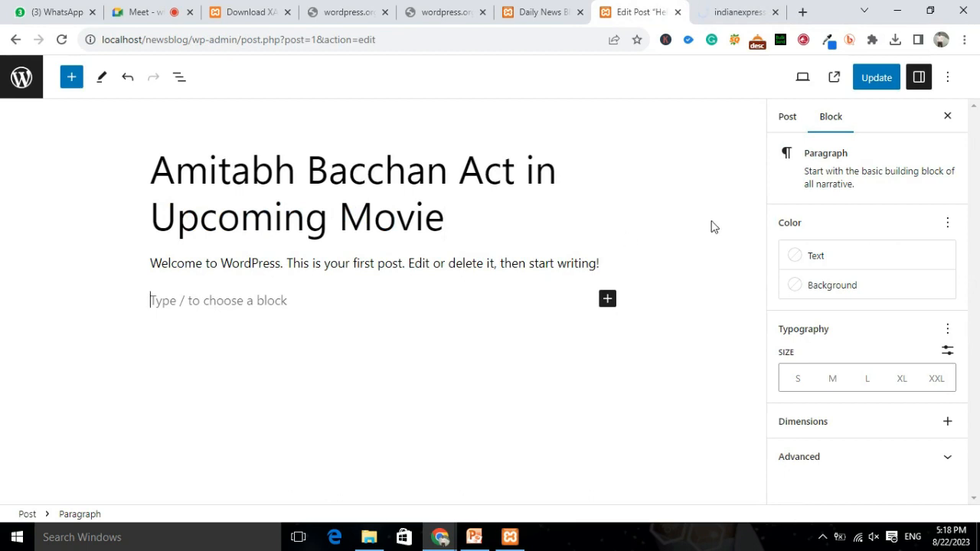
type("Try:")
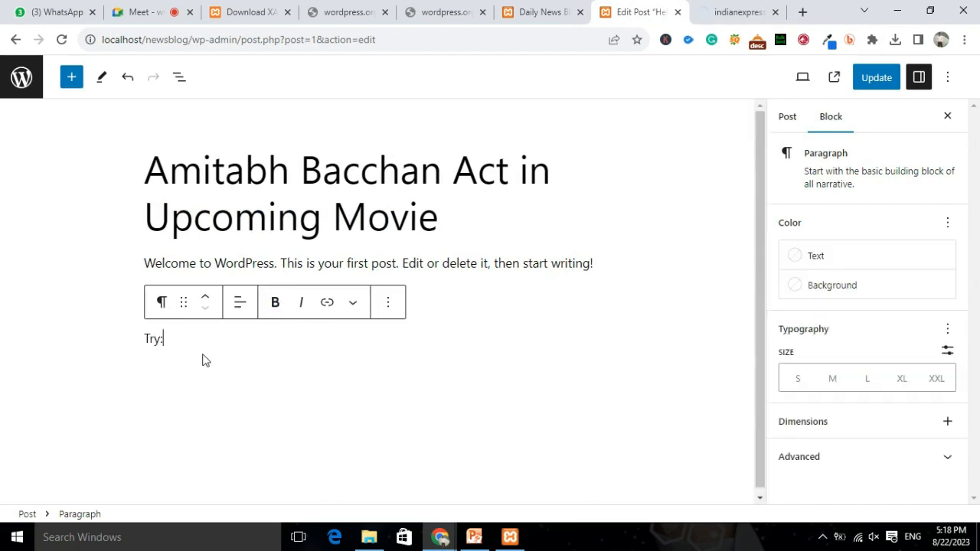
key("ctrl+v")
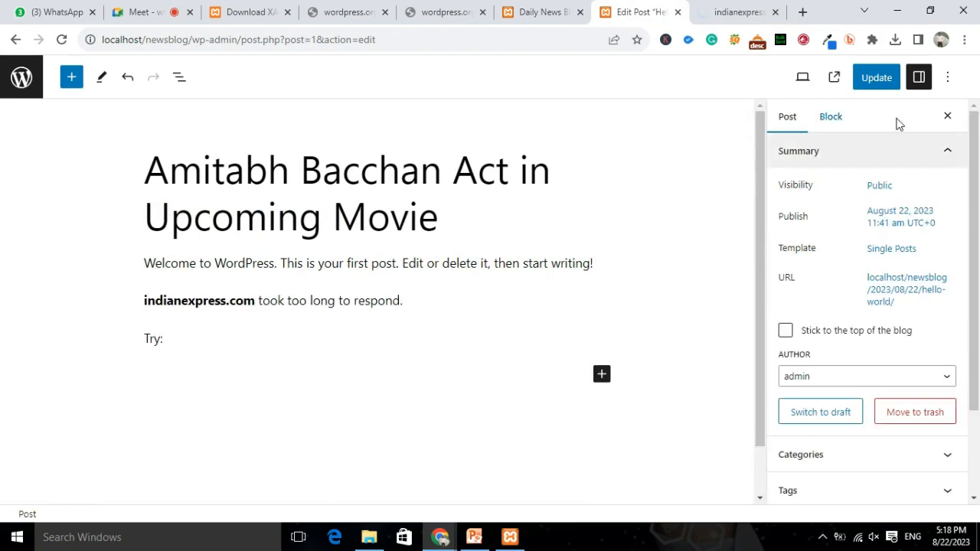
left_click(871, 80)
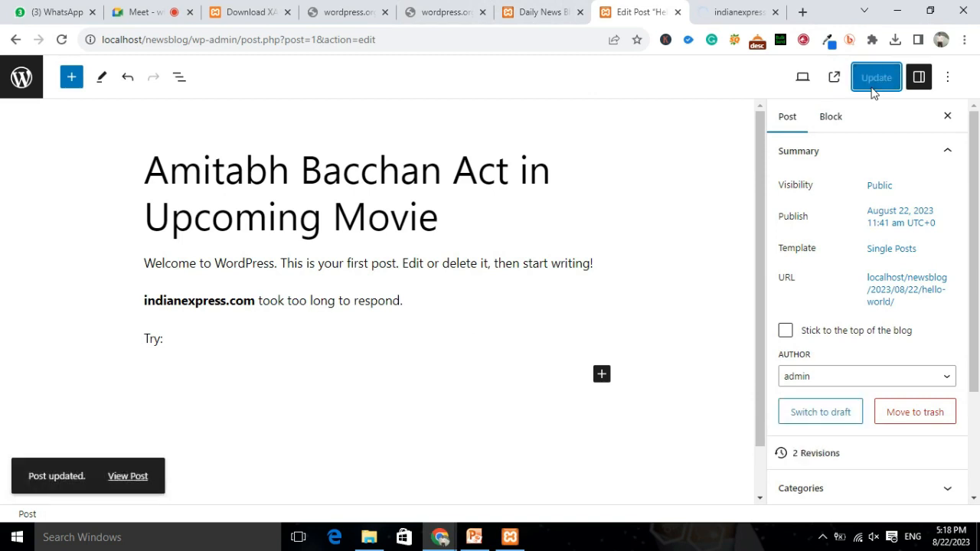
left_click(540, 11)
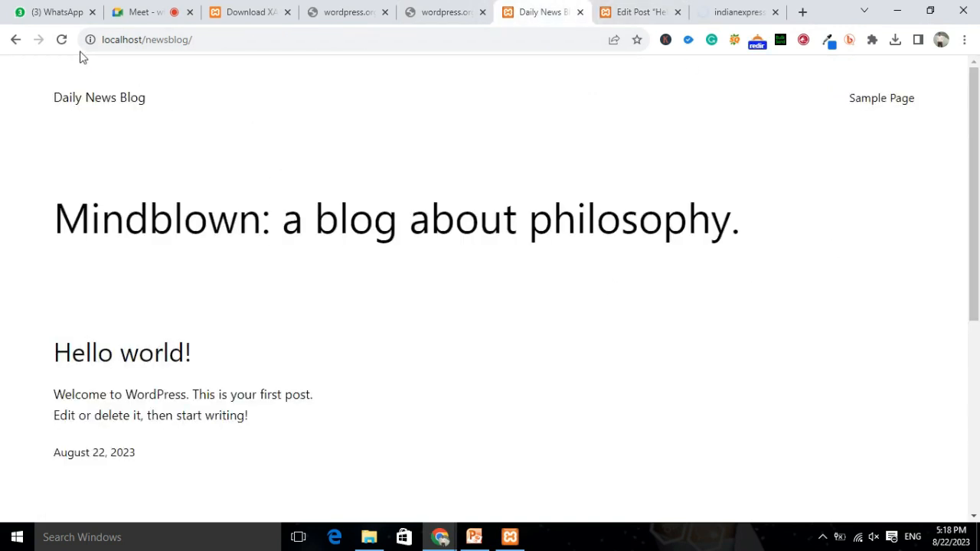
Reload the Daily News Blog front page to check the edited post, then exit the editor to Posts.
left_click(60, 45)
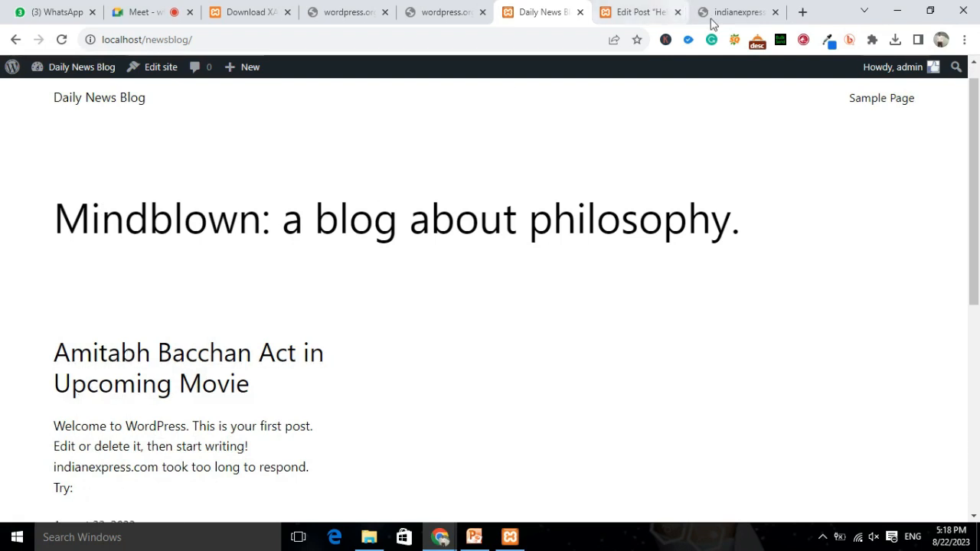
left_click(643, 9)
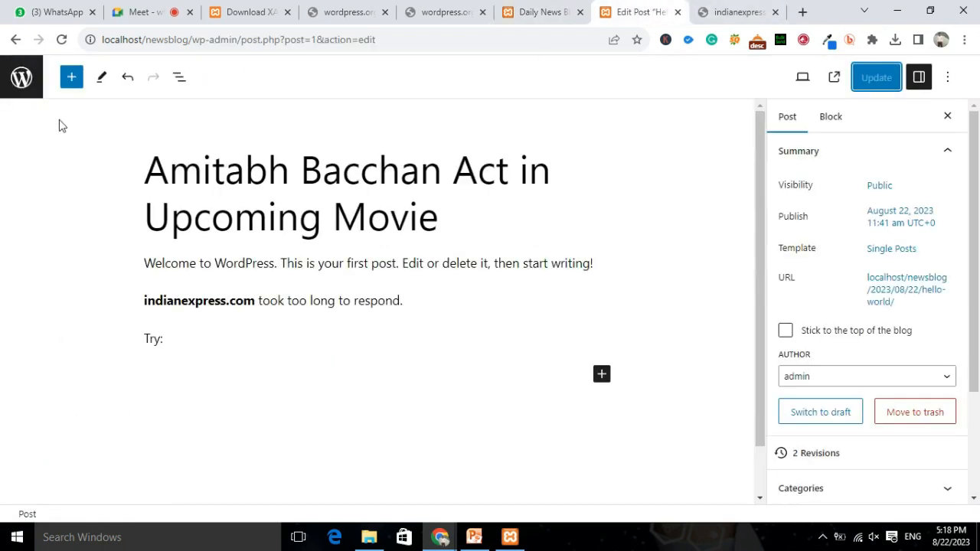
left_click(34, 84)
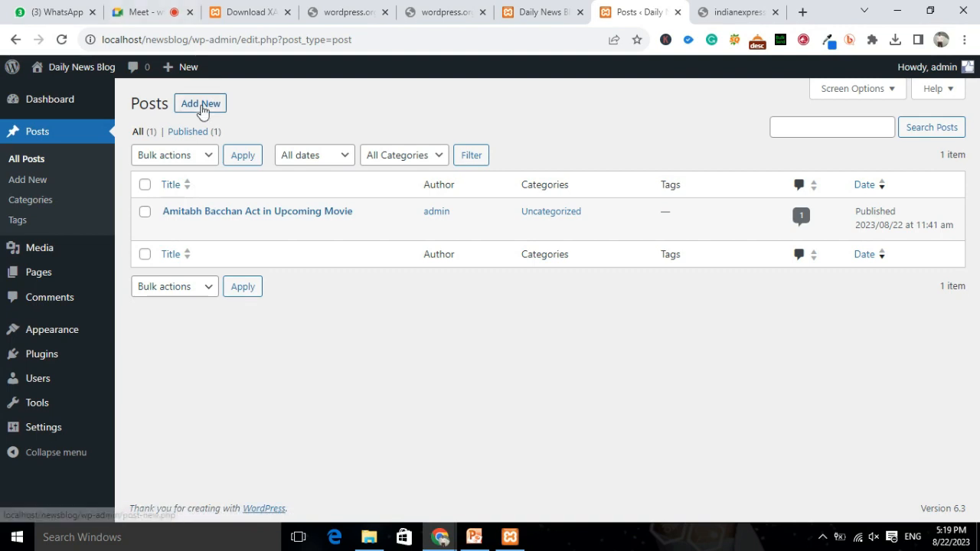
Publish an empty new post titled 'My 1st News bollywood' and close the indianexpress tab.
left_click(202, 110)
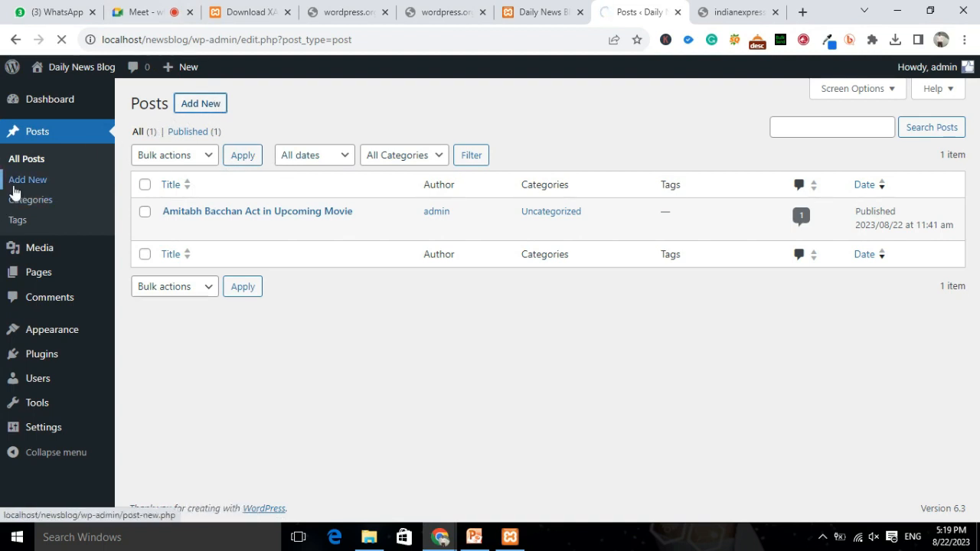
left_click(202, 107)
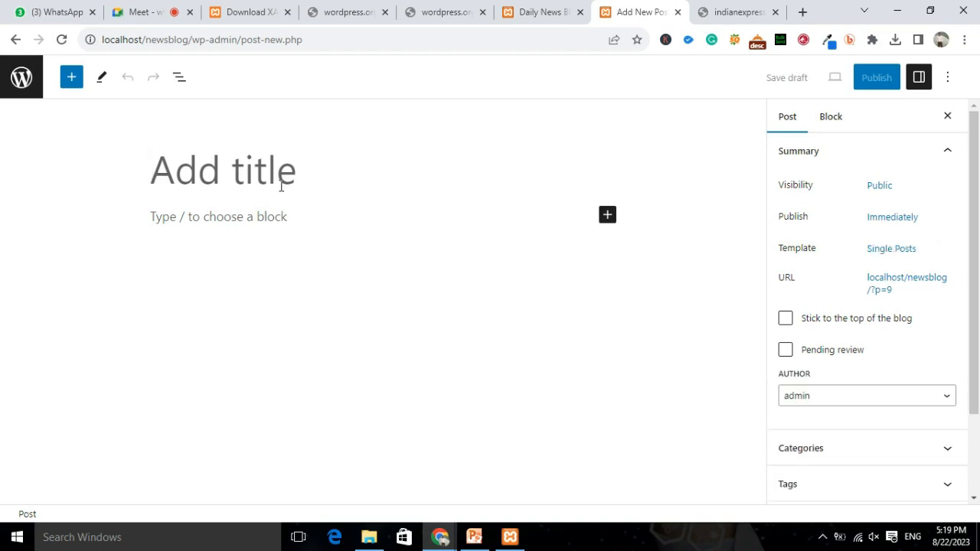
type("My 1")
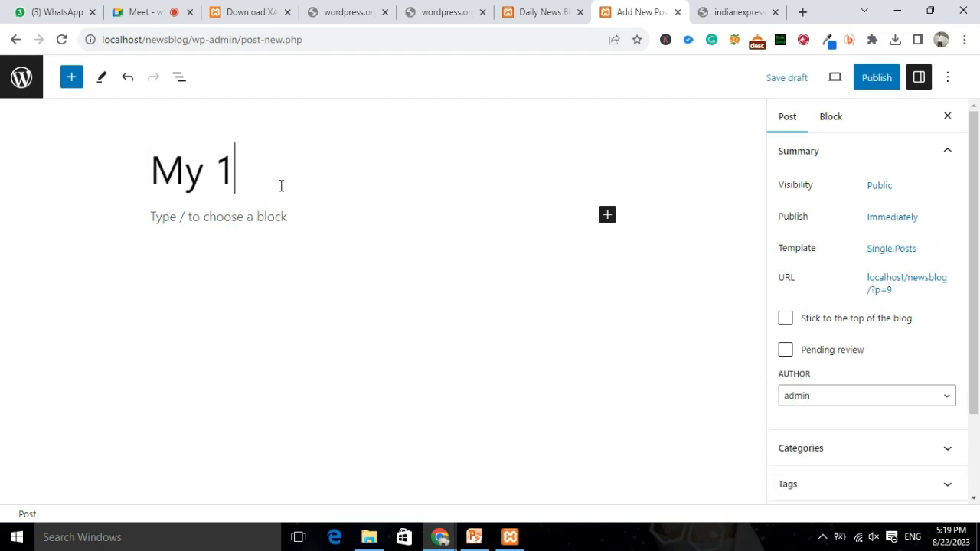
type("st Ne")
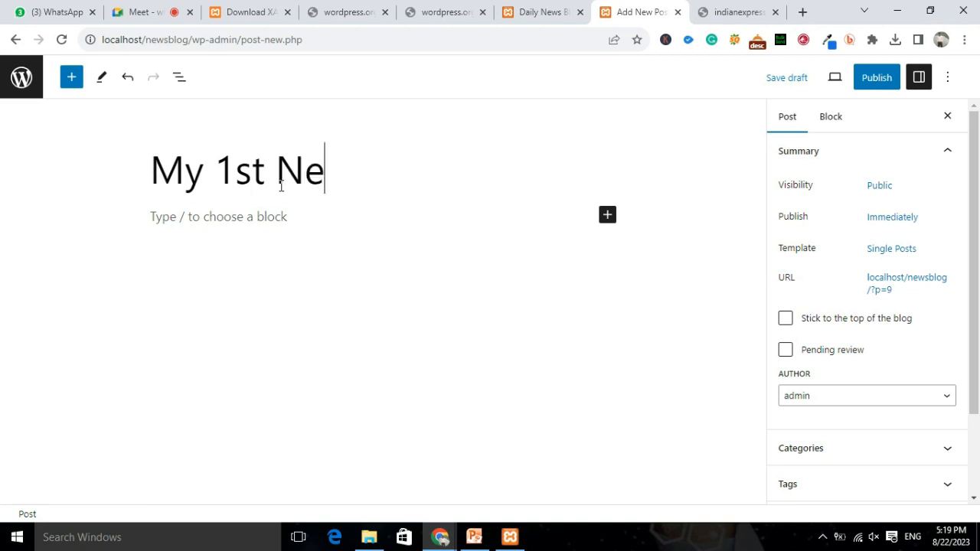
type("ws bo")
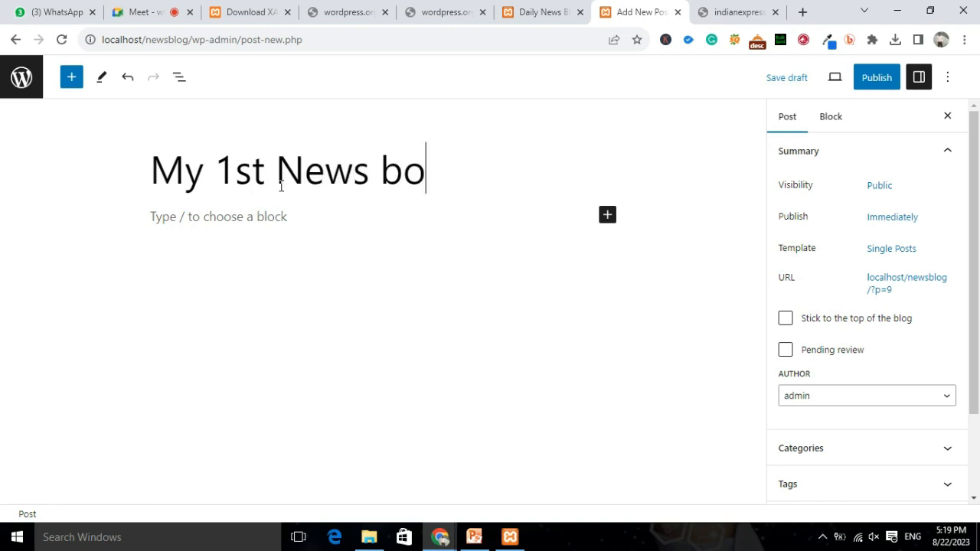
type("llywood")
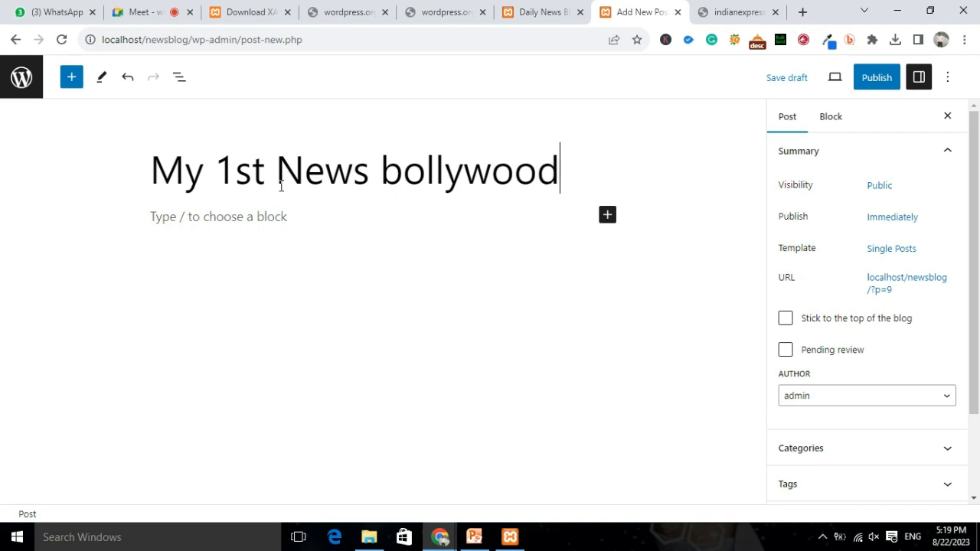
left_click(893, 86)
left_click(833, 80)
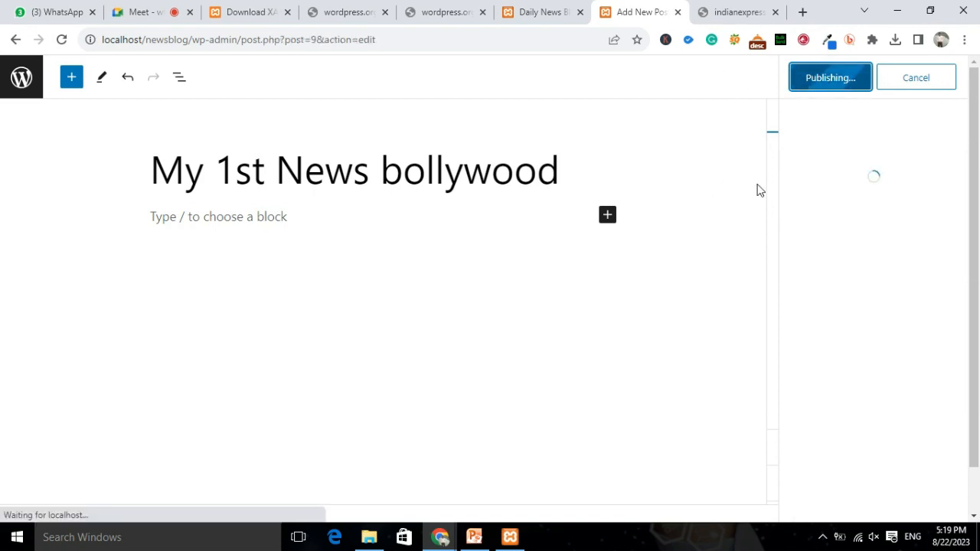
left_click(733, 16)
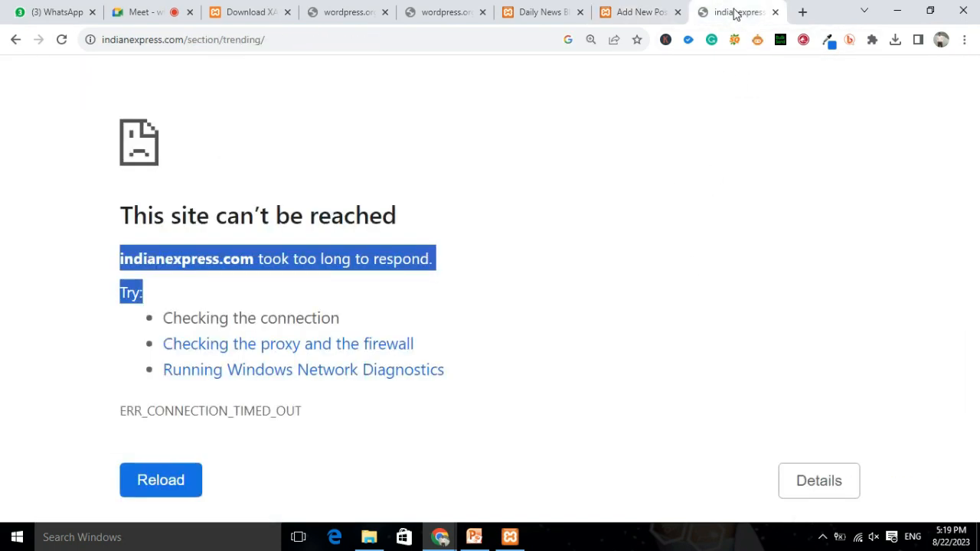
left_click(774, 12)
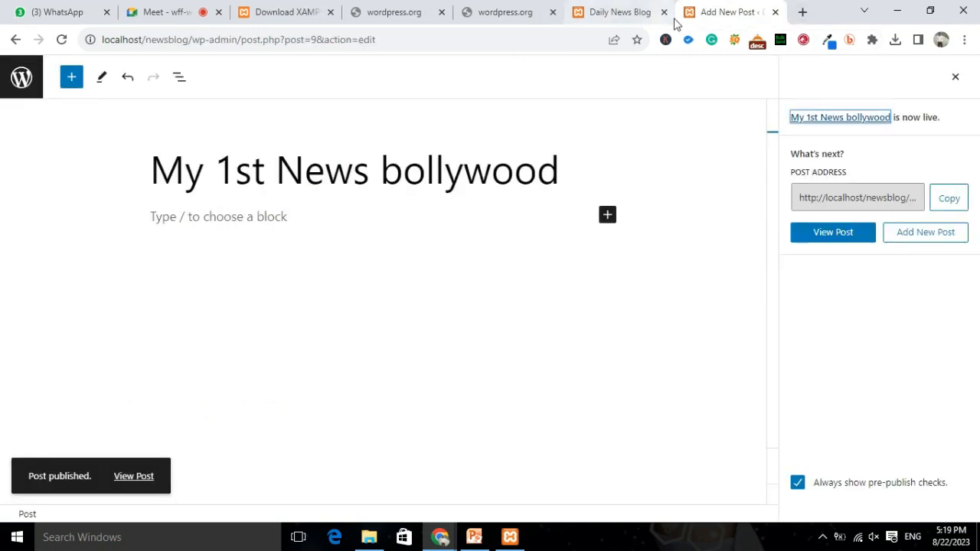
Reload the blog front page to list both published posts, then switch to the wordpress.org tab.
left_click(608, 23)
left_click(61, 39)
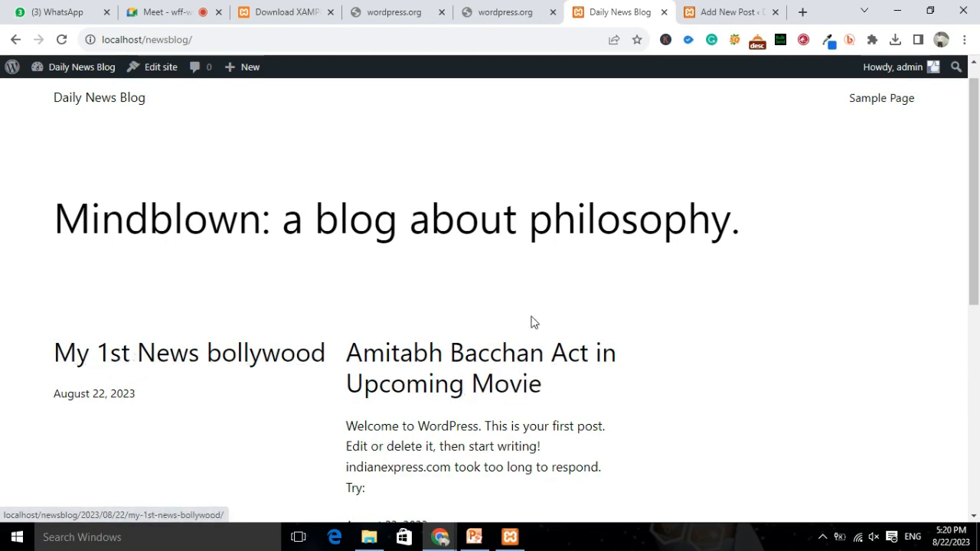
left_click(504, 9)
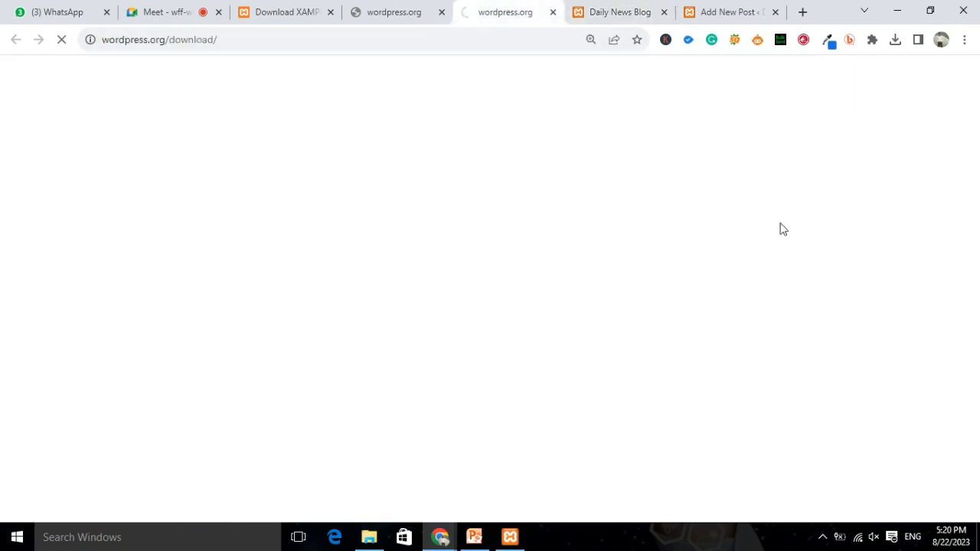
Go to the admin Dashboard from the blog's admin bar, survey the sidebar menus, then return to the My 1st News bollywood editor.
left_click(620, 12)
mouse_move(17, 74)
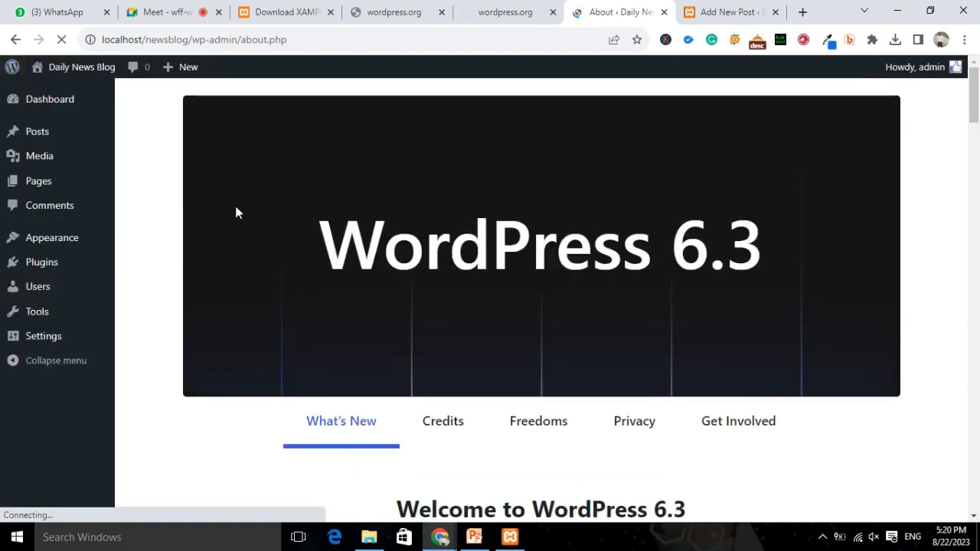
left_click(38, 101)
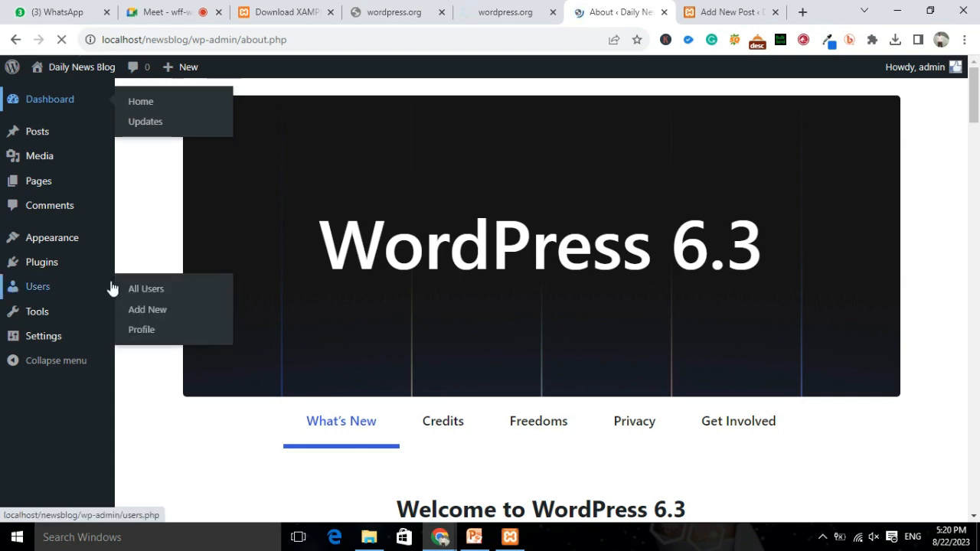
mouse_move(37, 131)
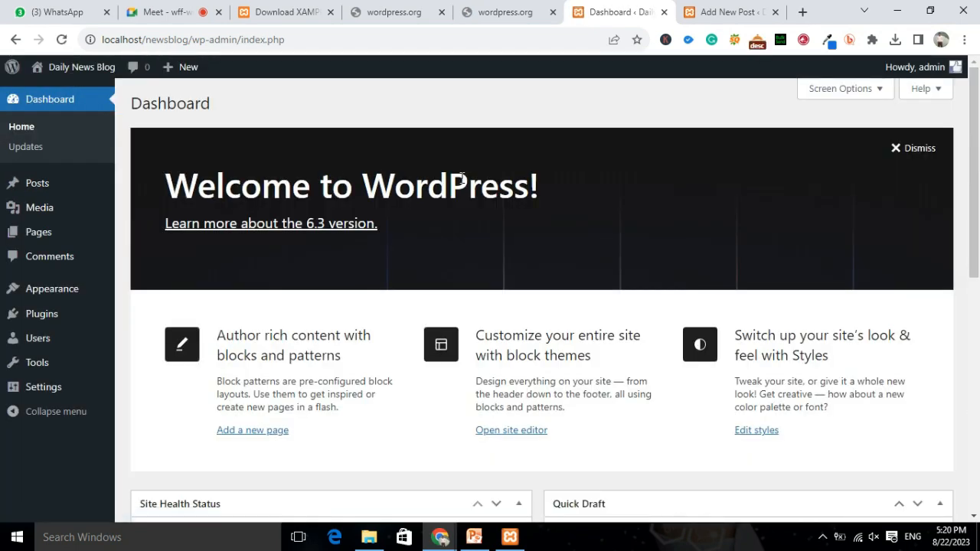
mouse_move(107, 172)
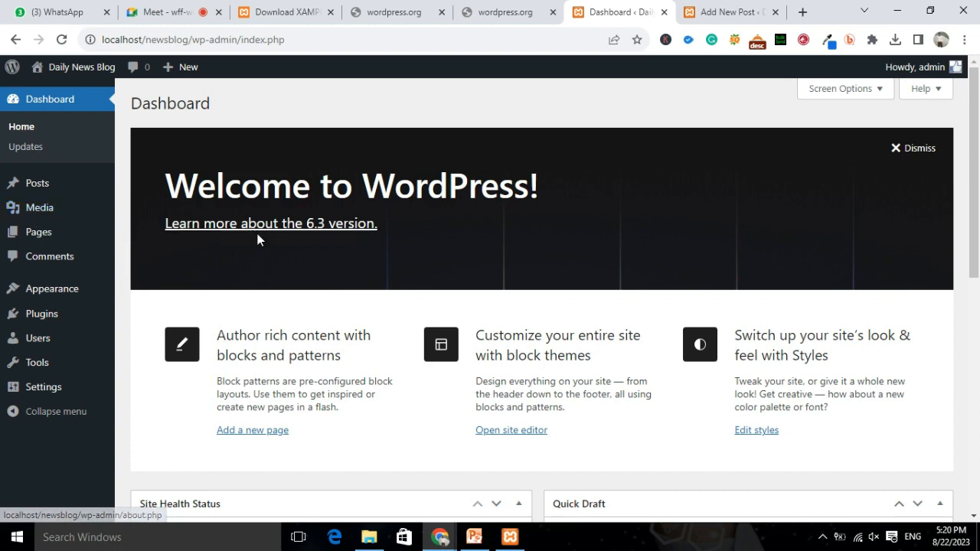
mouse_move(17, 239)
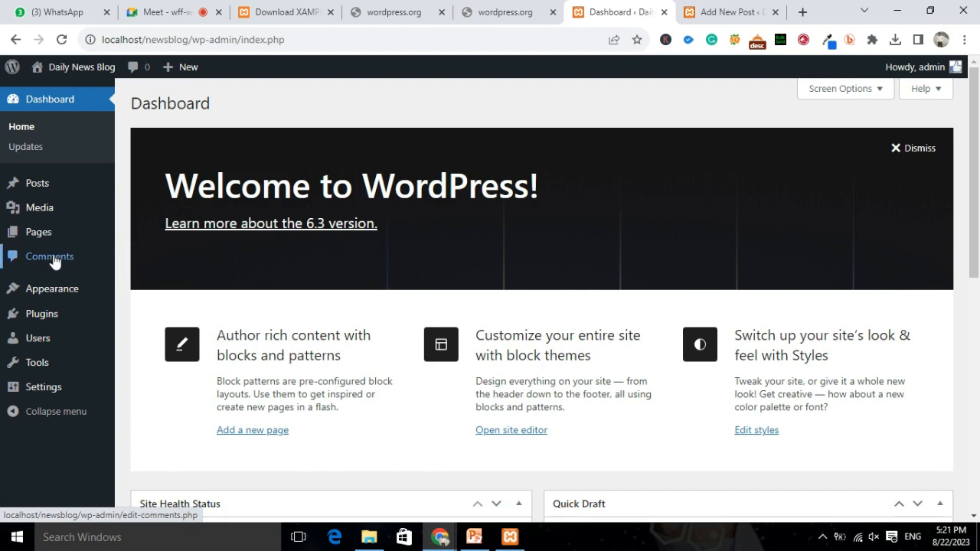
left_click(727, 12)
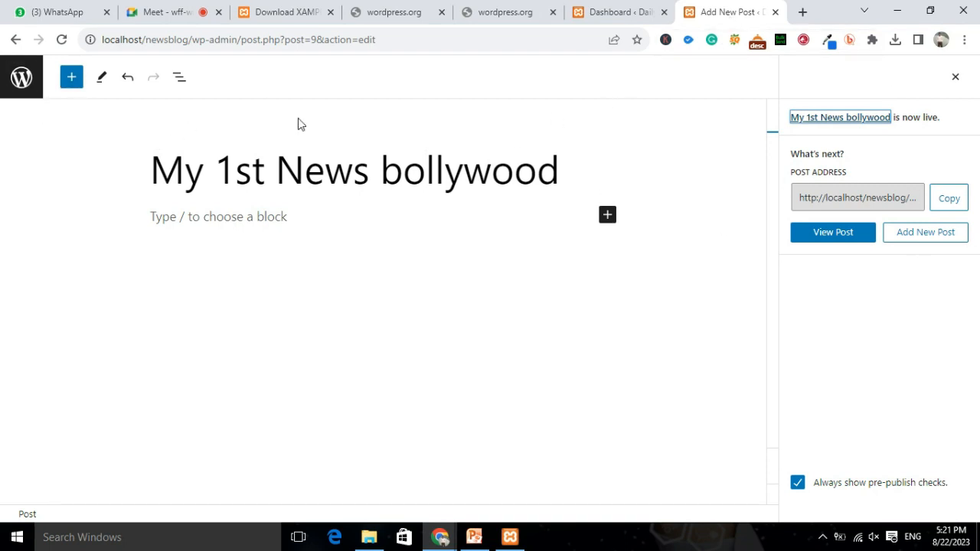
Open Appearance > Themes from the Dashboard and view the Twenty Twenty-Three theme details.
left_click(620, 12)
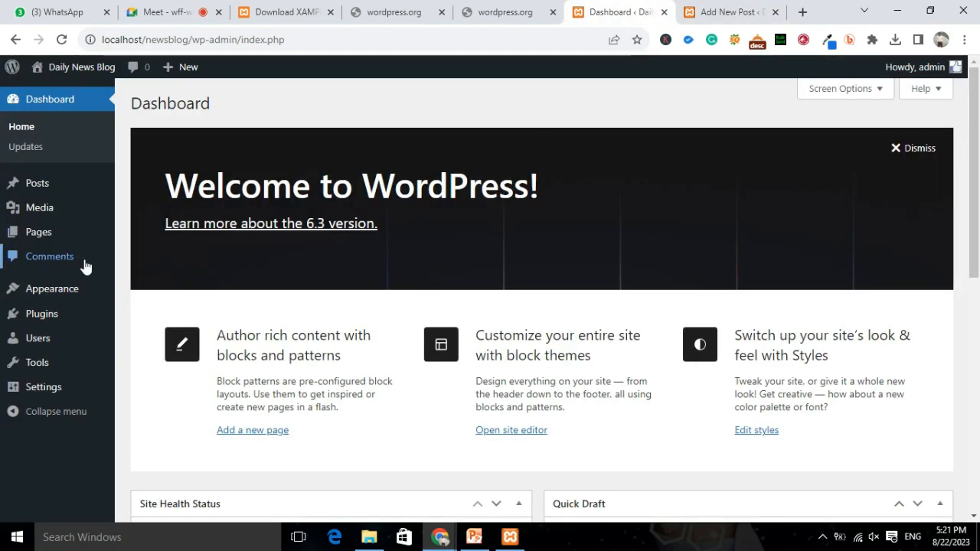
mouse_move(42, 295)
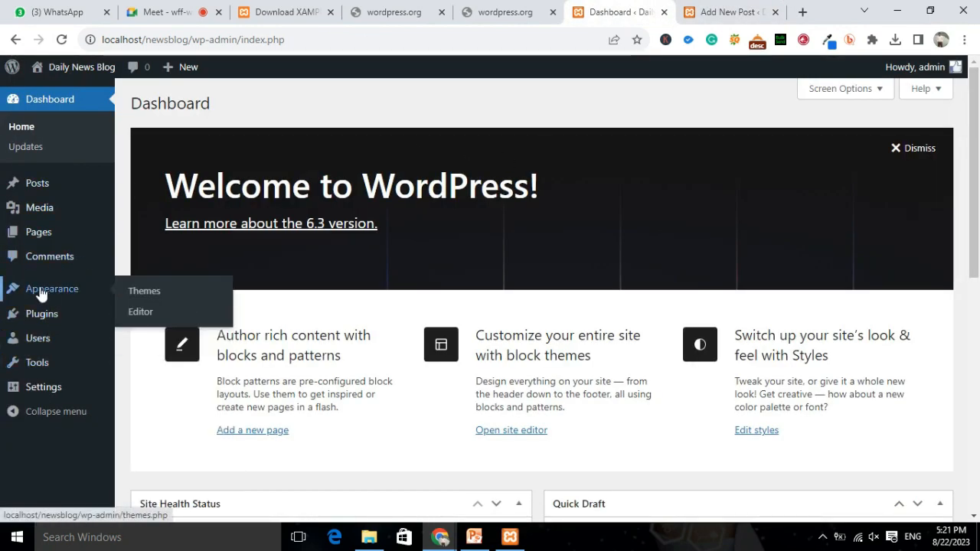
left_click(144, 295)
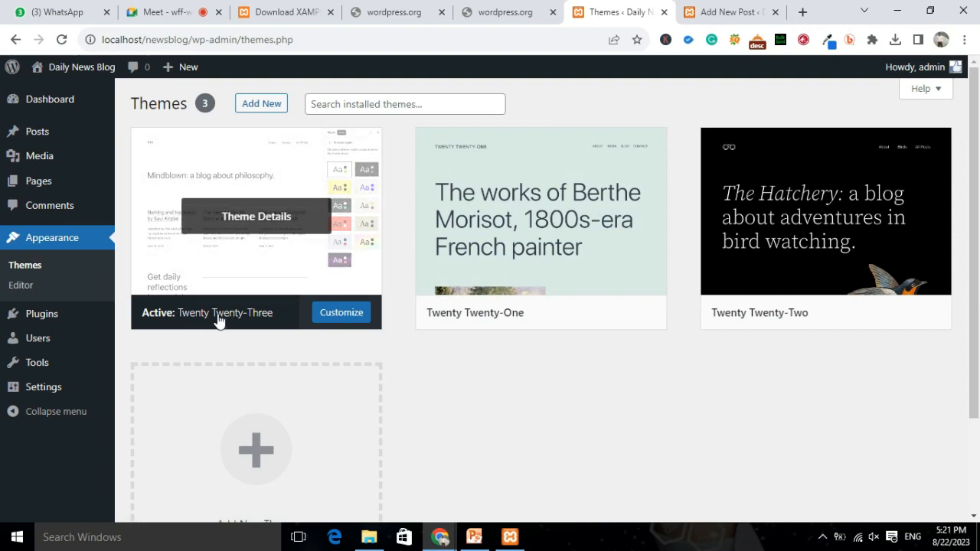
left_click(256, 214)
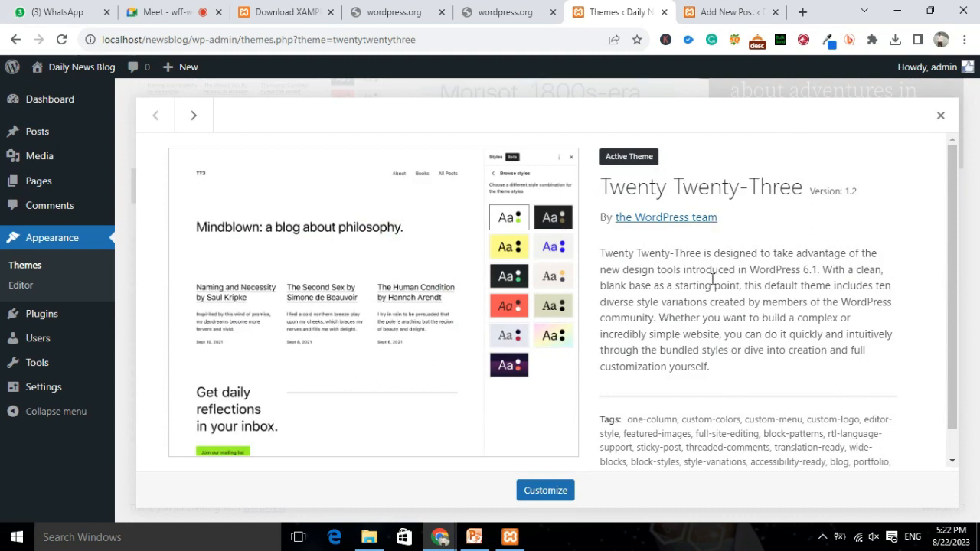
Scroll through the Twenty Twenty-Three description and tags, highlighting passages, then close the details.
scroll(748, 282, "down", 1)
scroll(748, 282, "down", 1)
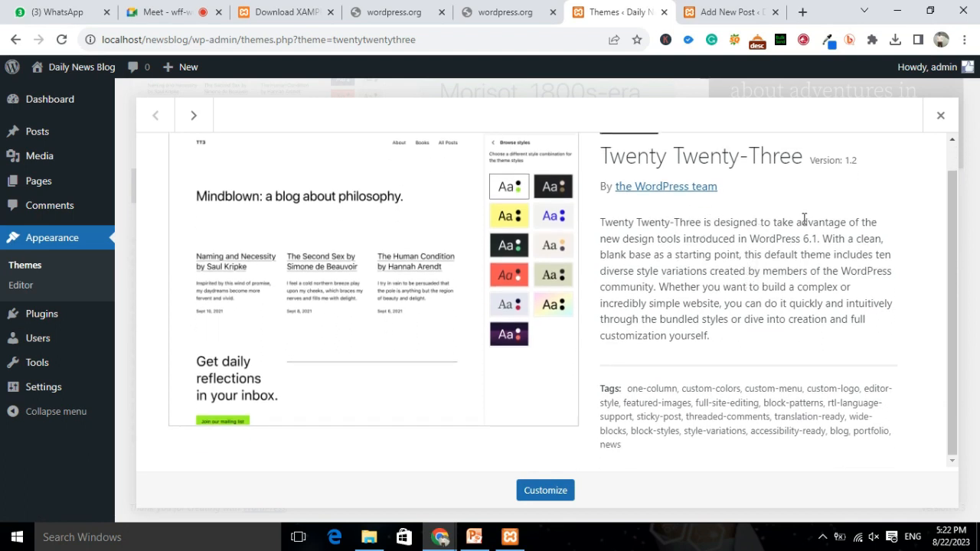
left_click_drag(668, 238, 865, 239)
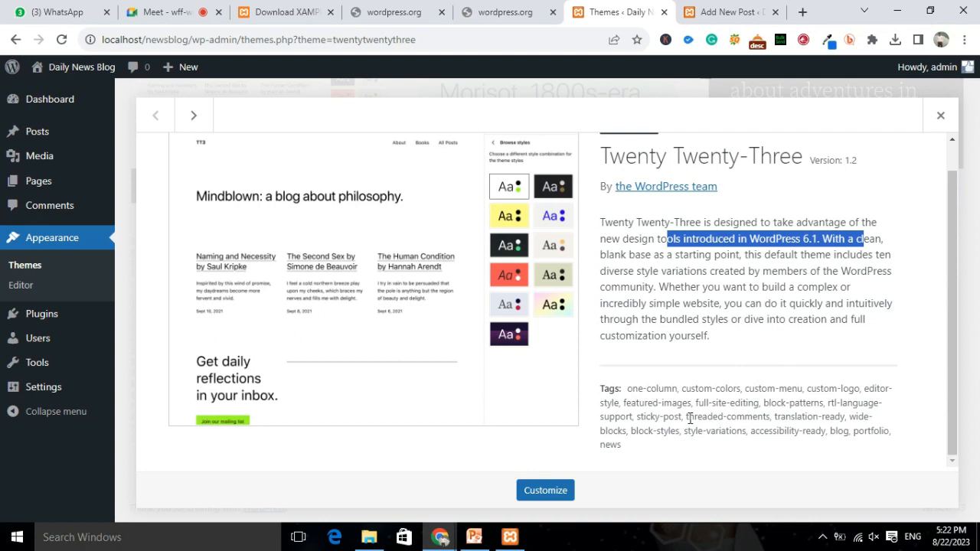
left_click_drag(640, 304, 848, 320)
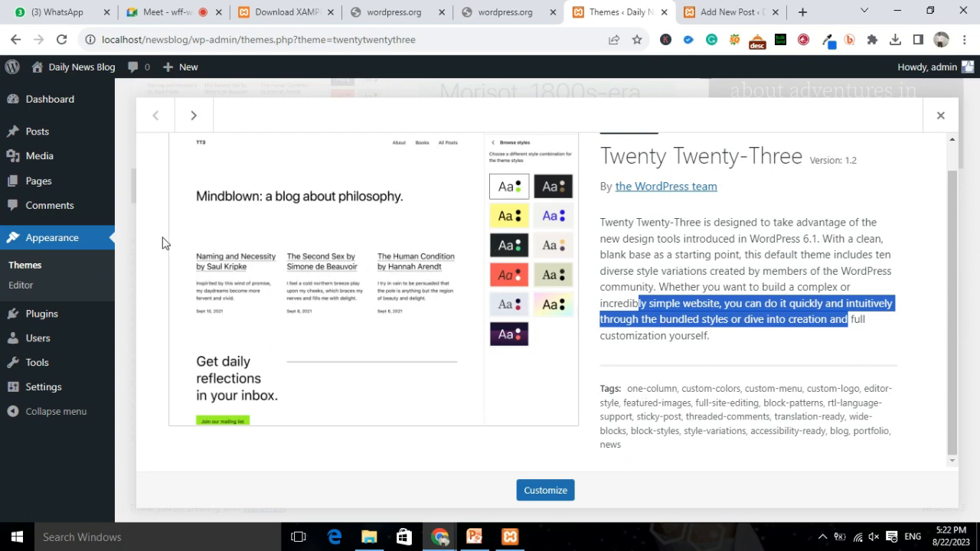
left_click(942, 115)
scroll(762, 335, "up", 2)
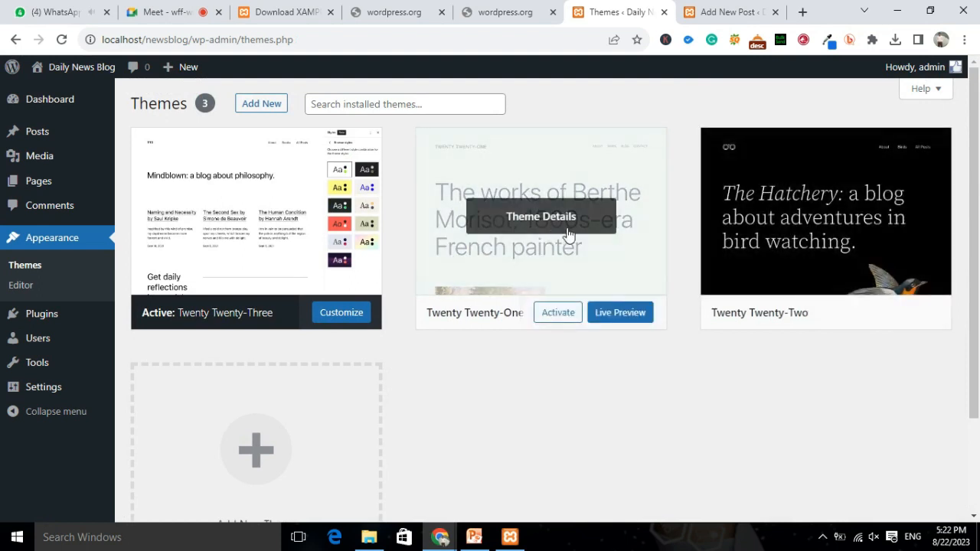
Open the Twenty Twenty-One theme details and launch its Live Preview.
left_click(532, 222)
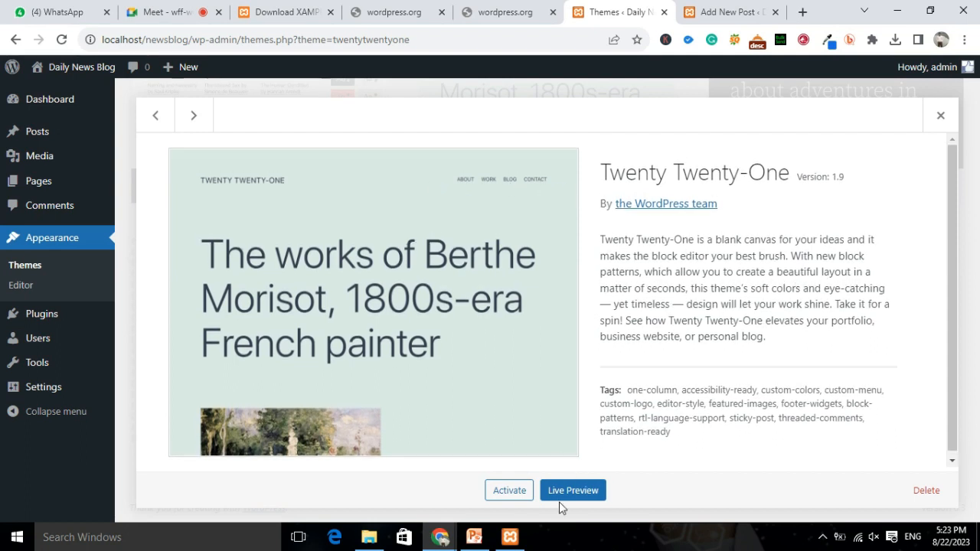
left_click(570, 493)
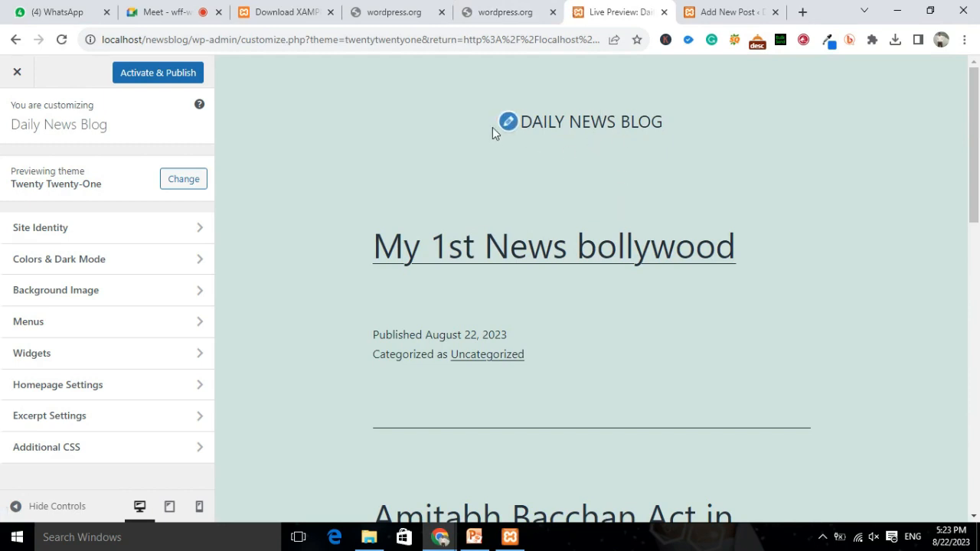
Scroll through the Twenty Twenty-One live preview and exit it without activating.
scroll(543, 153, "down", 8)
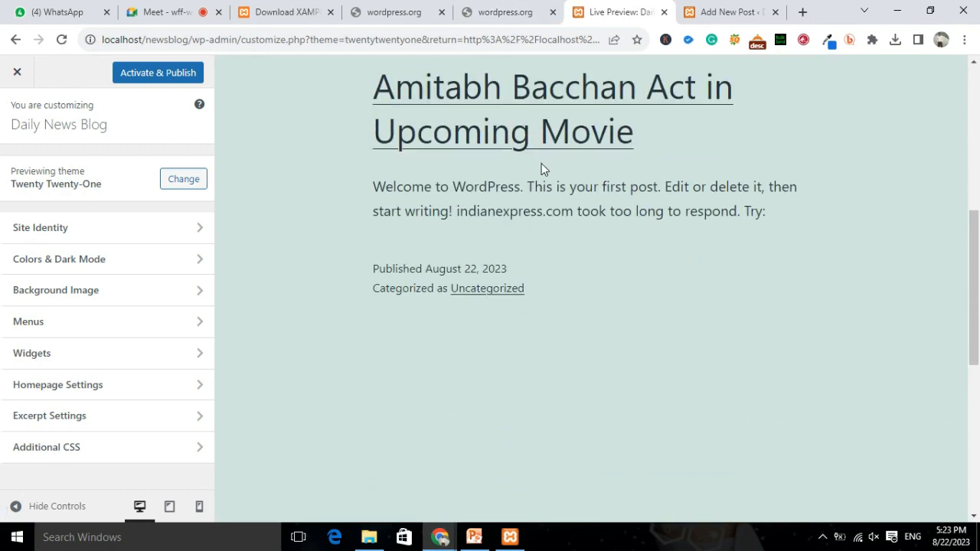
scroll(595, 280, "down", 4)
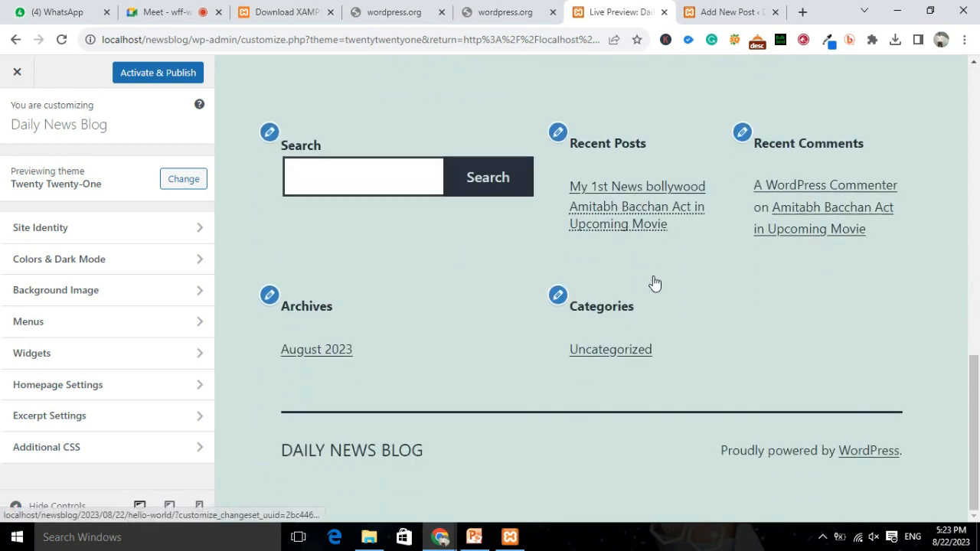
scroll(575, 352, "up", 10)
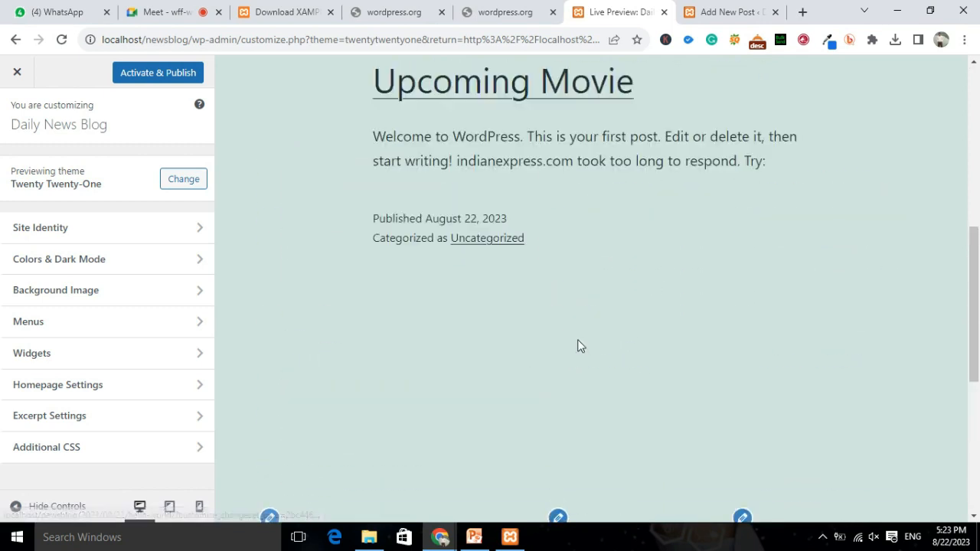
scroll(579, 345, "up", 3)
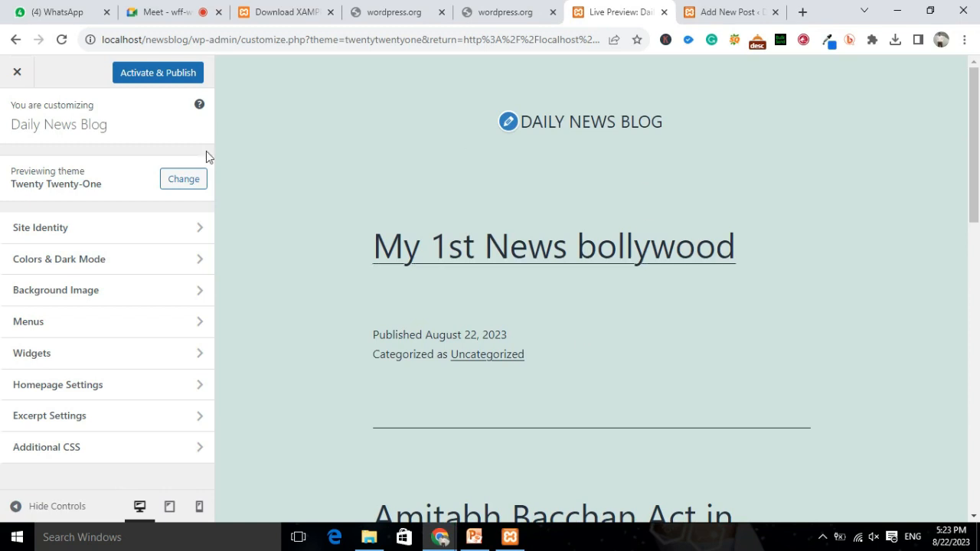
left_click(16, 76)
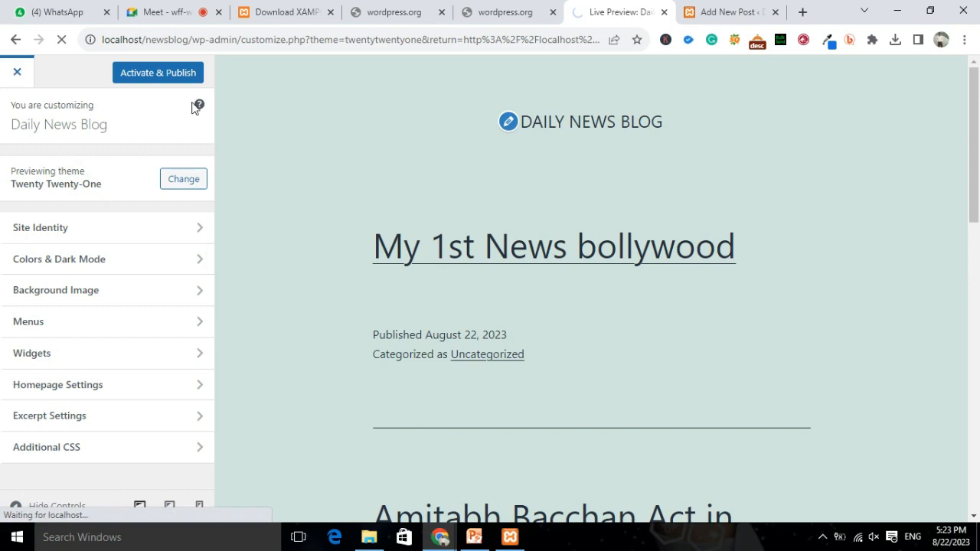
Close the wordpress.org download tab and the Twenty Twenty-One theme details window.
left_click(497, 15)
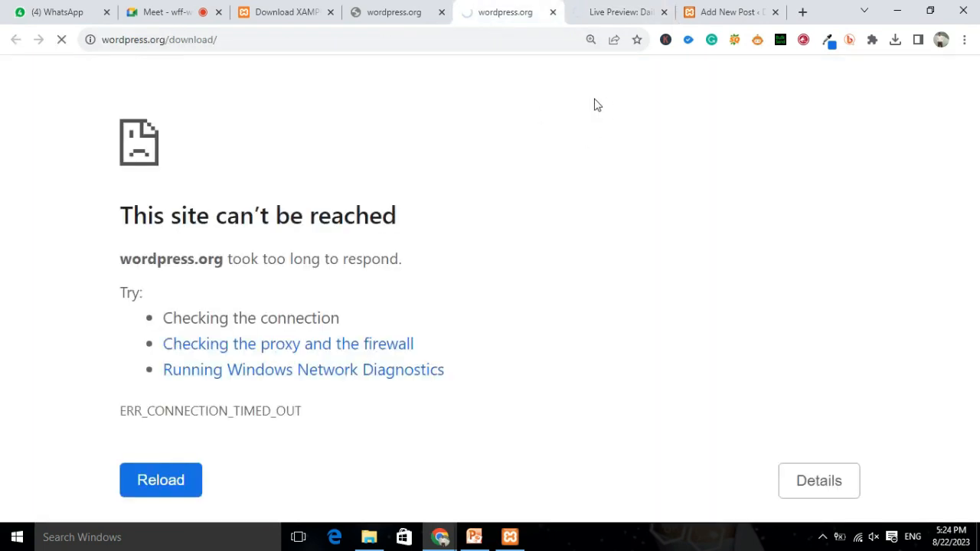
left_click(553, 13)
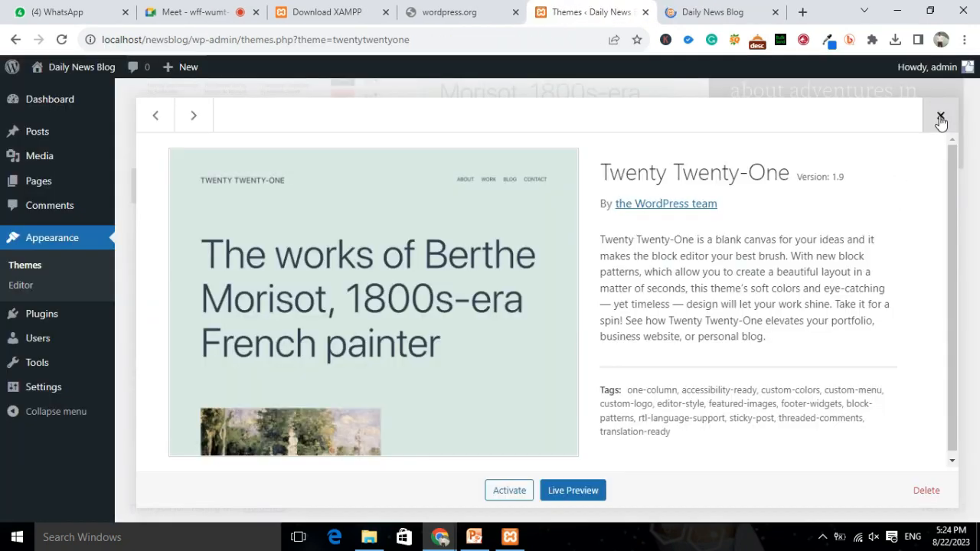
left_click(943, 120)
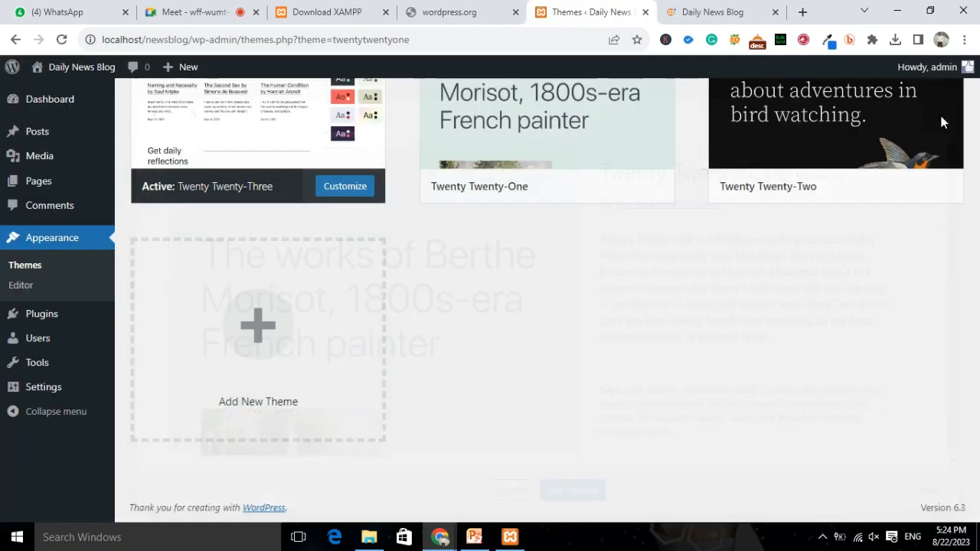
Open Appearance > Editor to load the Site Editor's Design panel.
mouse_move(578, 119)
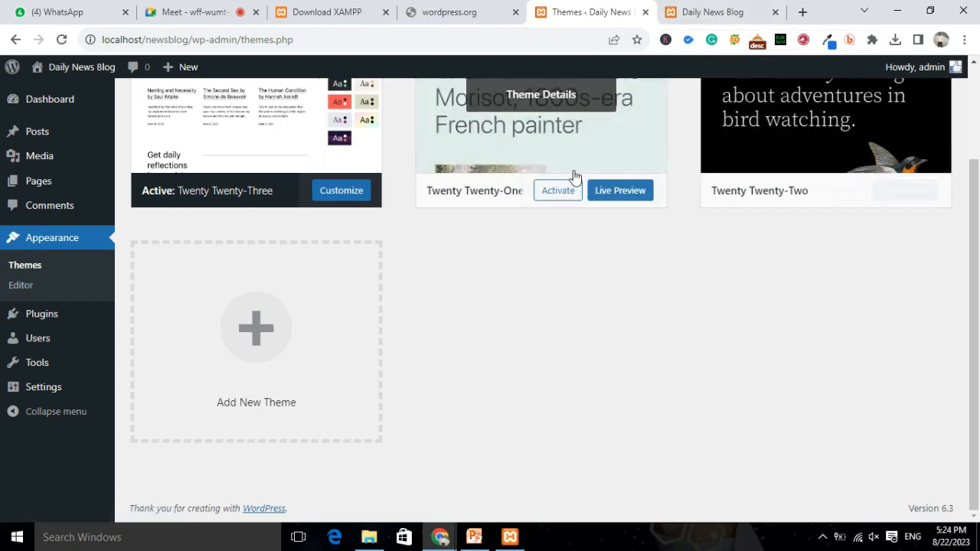
left_click(16, 291)
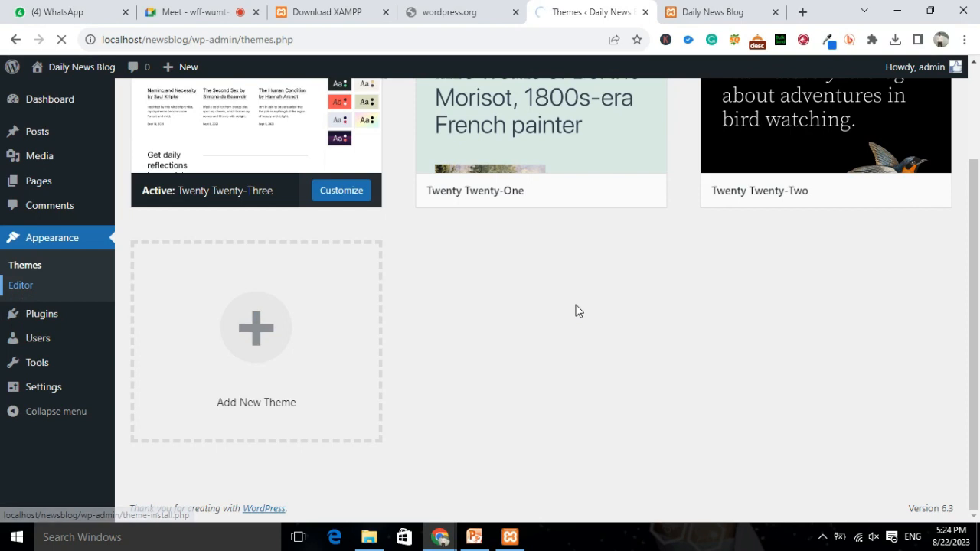
mouse_move(501, 146)
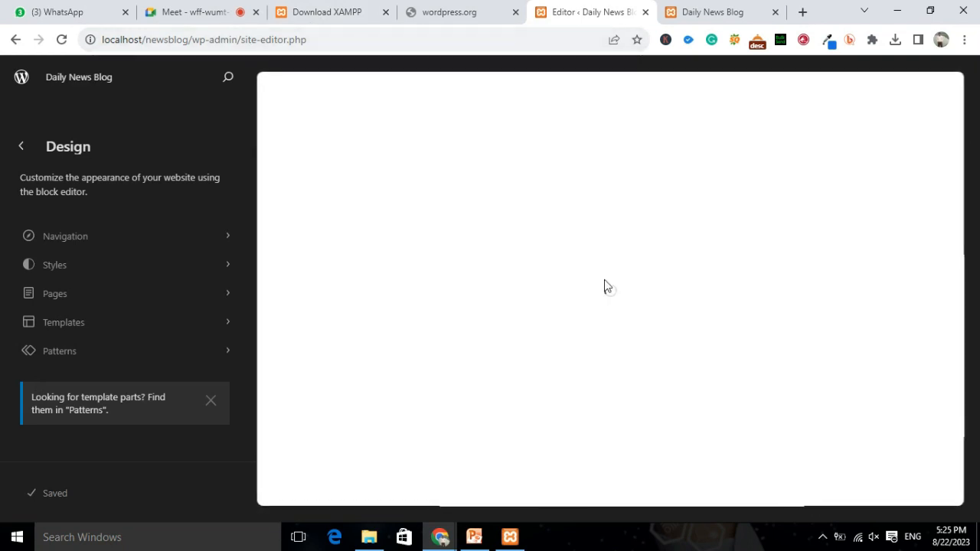
Open the Blog Home template for editing, open Styles, and dismiss the welcome and styles guides.
left_click(791, 258)
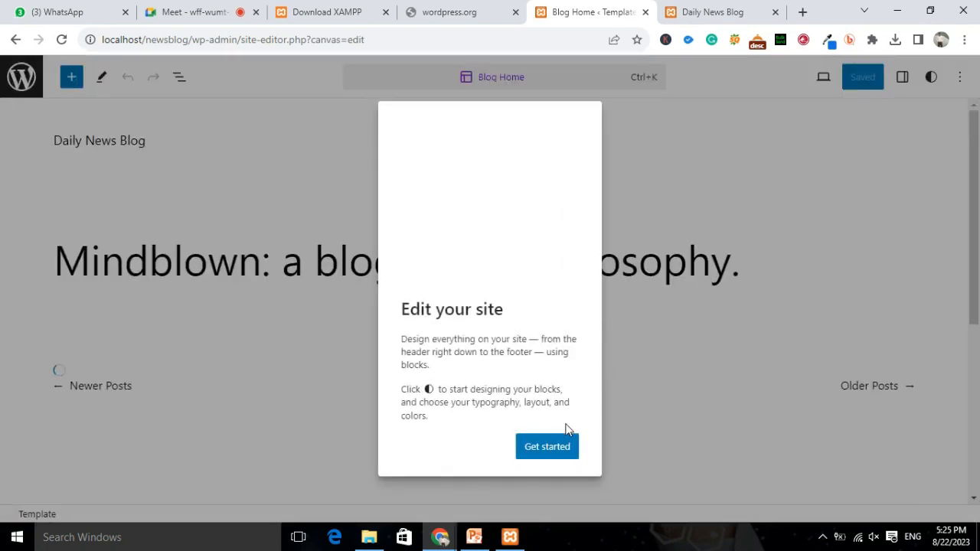
left_click(551, 452)
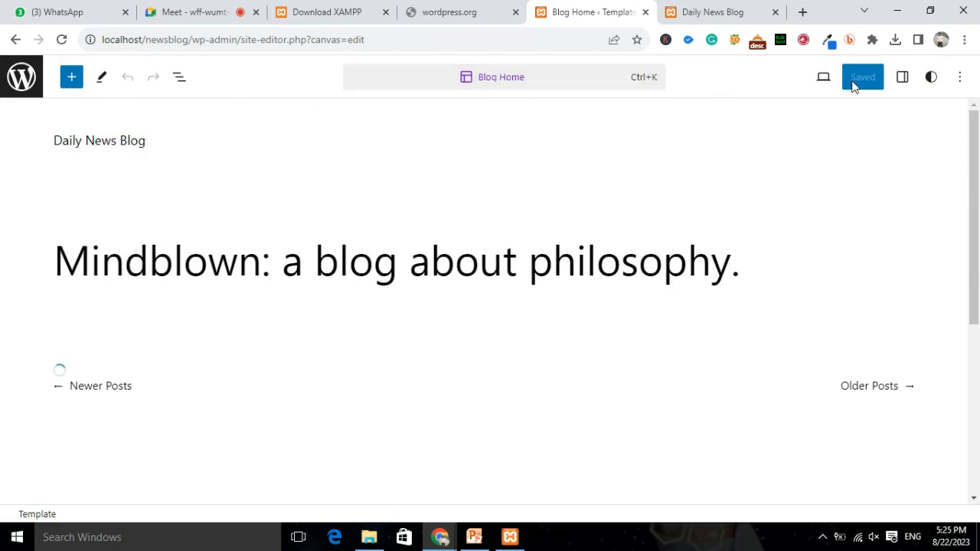
left_click(931, 79)
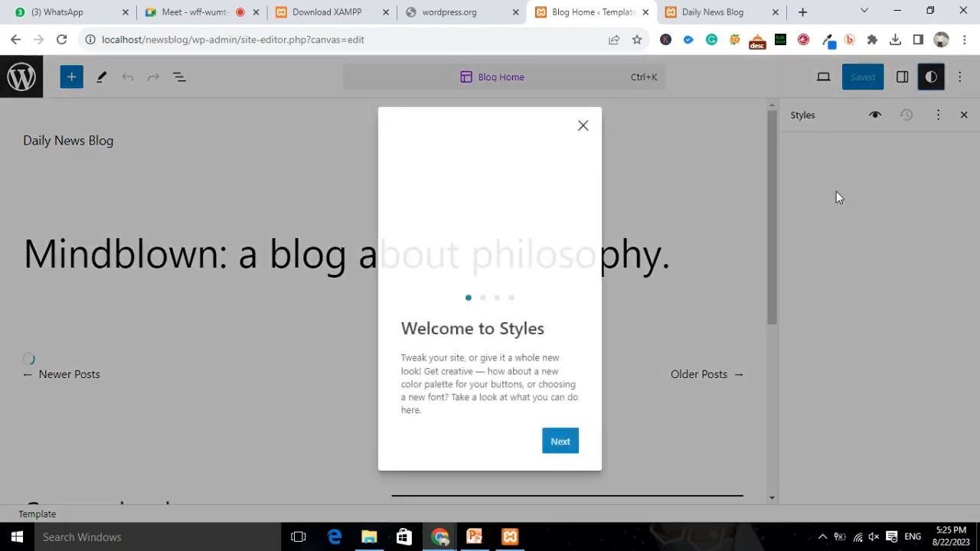
left_click(560, 443)
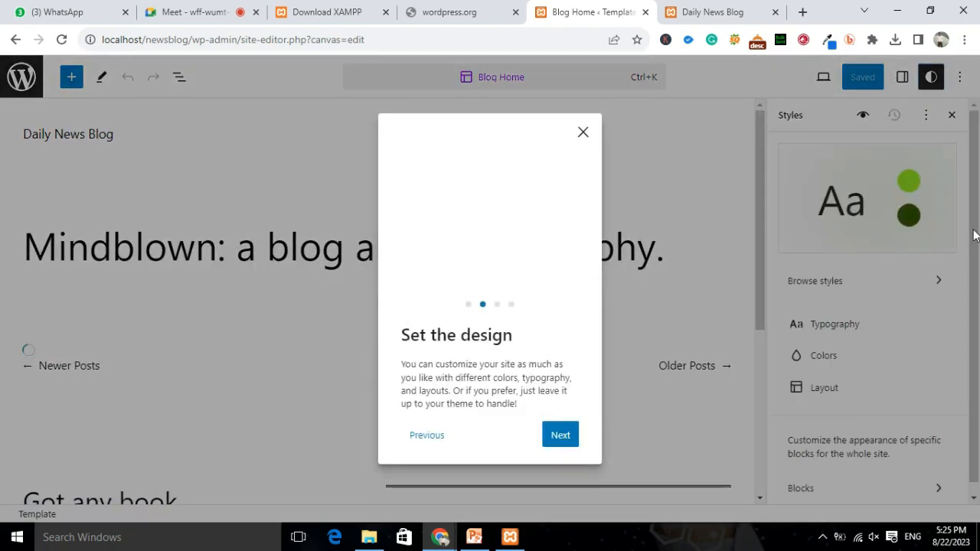
left_click(562, 437)
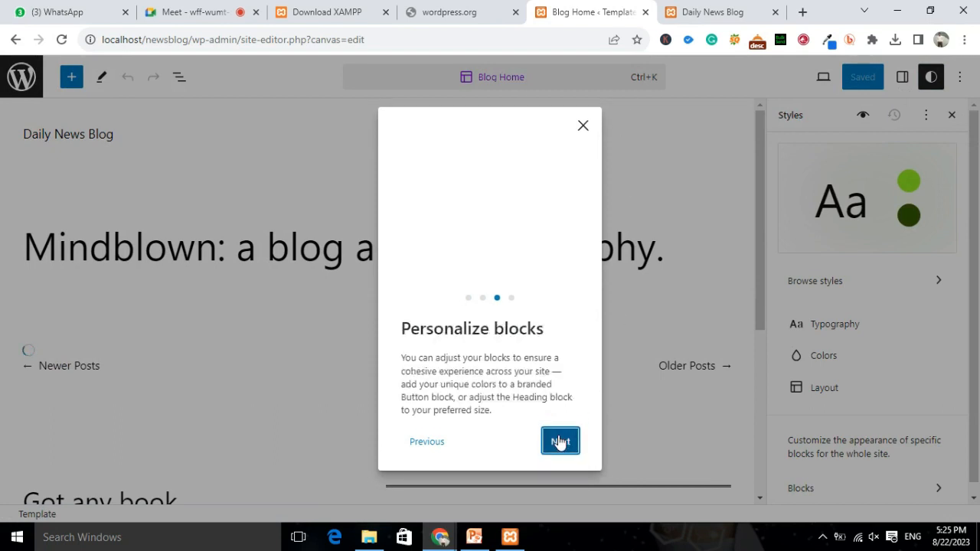
left_click(558, 442)
left_click(545, 429)
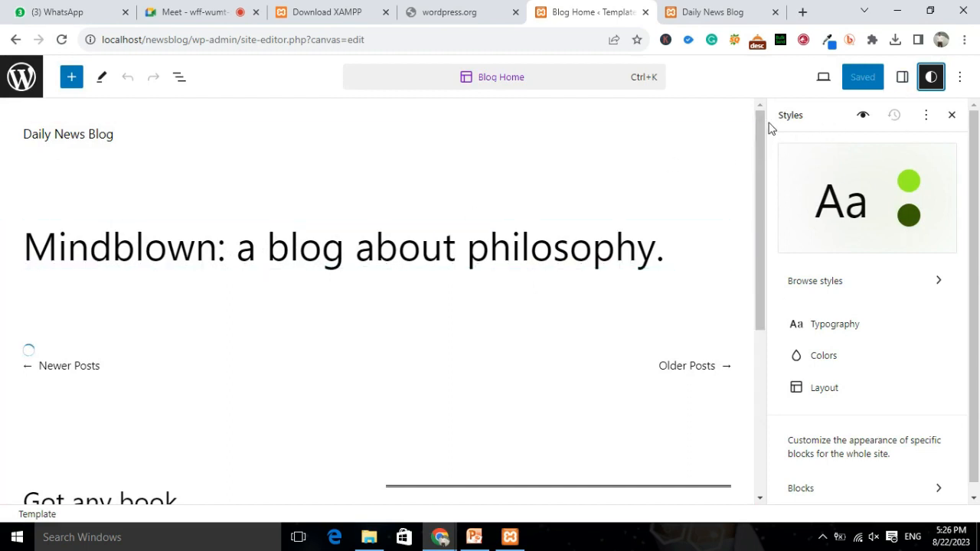
Show the block settings sidebar and select the Mindblown heading in the Blog Home template.
left_click_drag(762, 129, 748, 295)
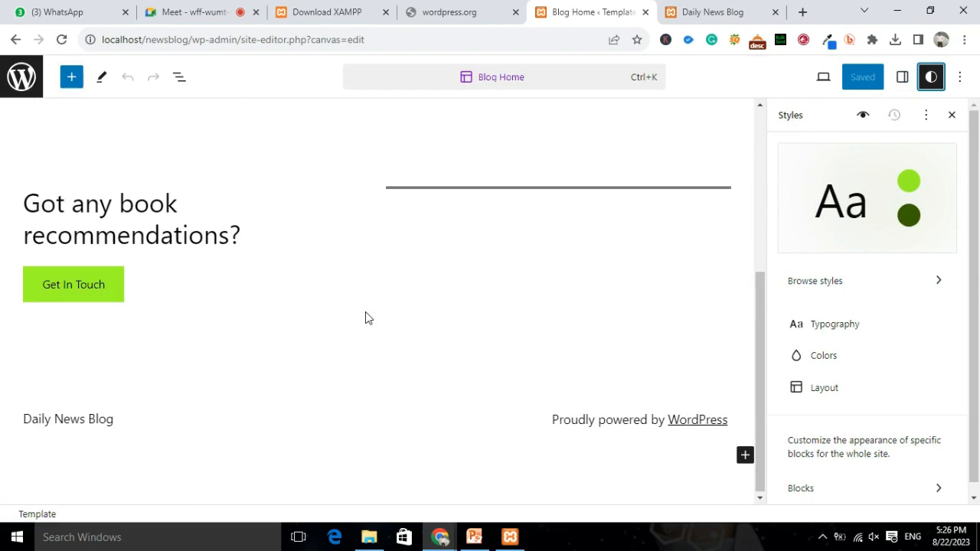
scroll(473, 298, "up", 4)
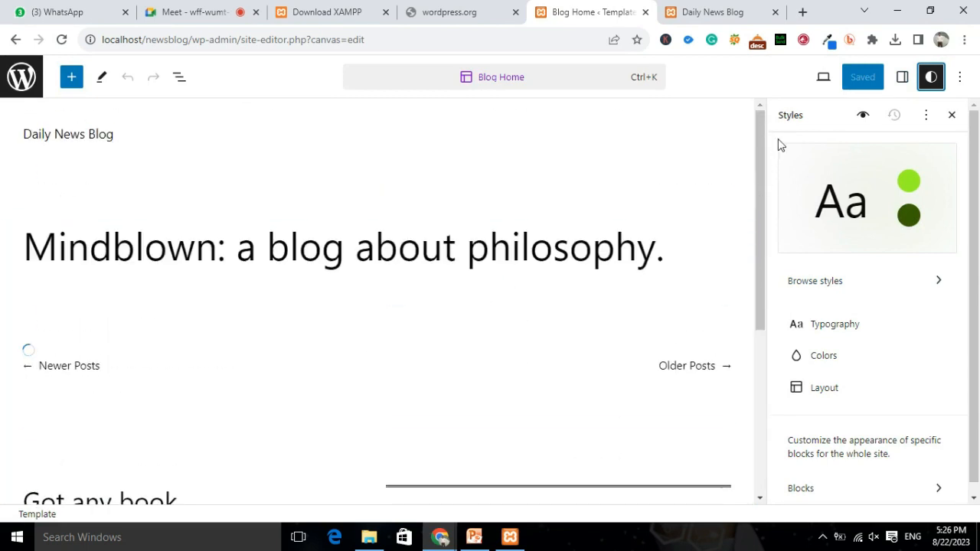
left_click(902, 77)
left_click(873, 120)
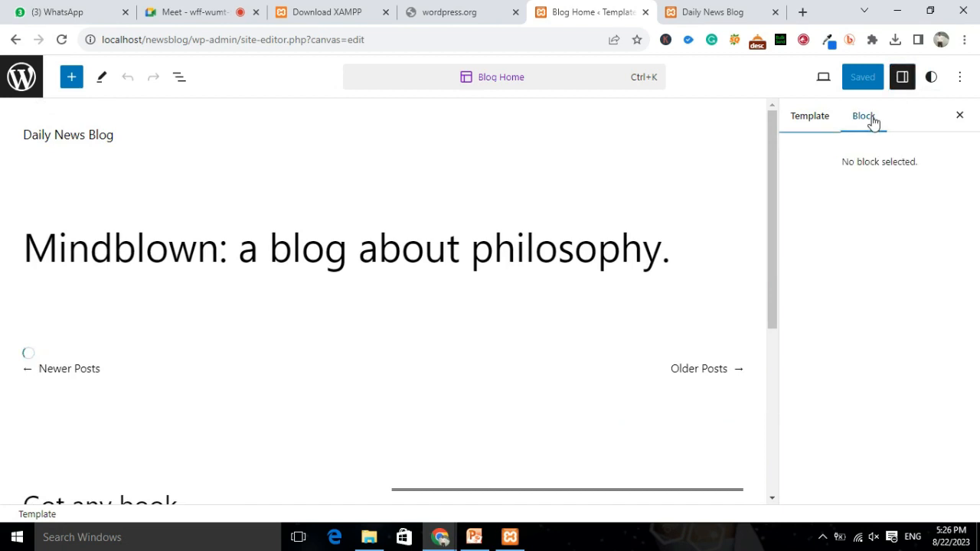
left_click(399, 248)
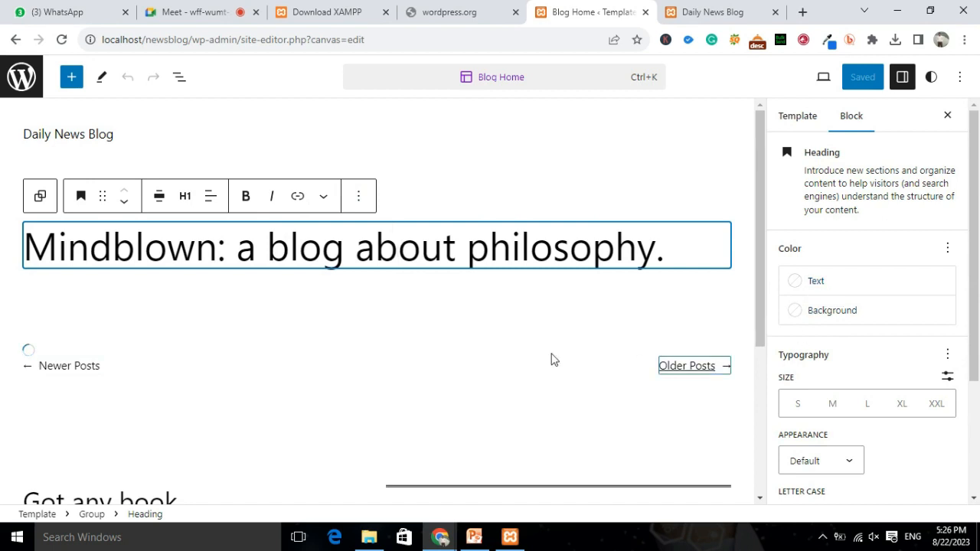
Scroll through the rest of the template and exit the site editor to the Dashboard.
scroll(547, 356, "down", 3)
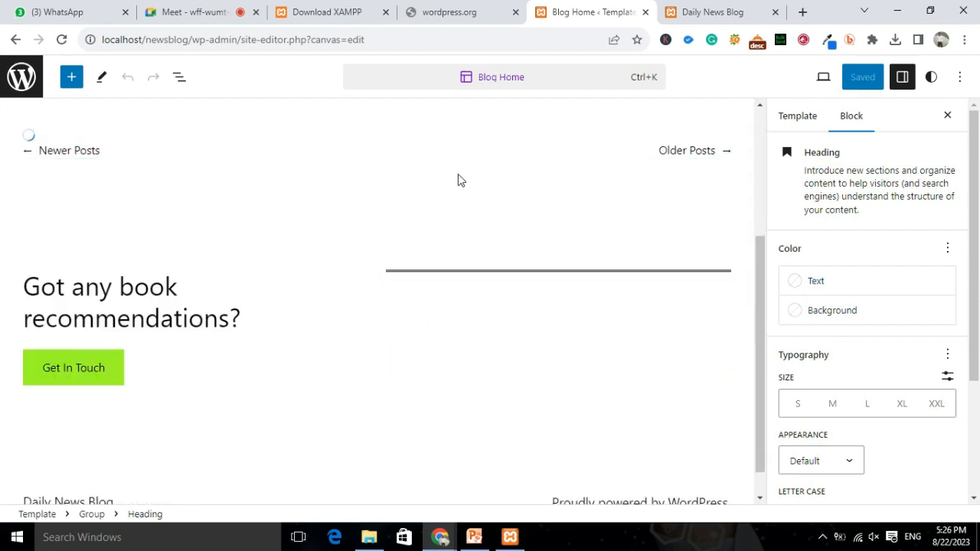
scroll(536, 252, "up", 5)
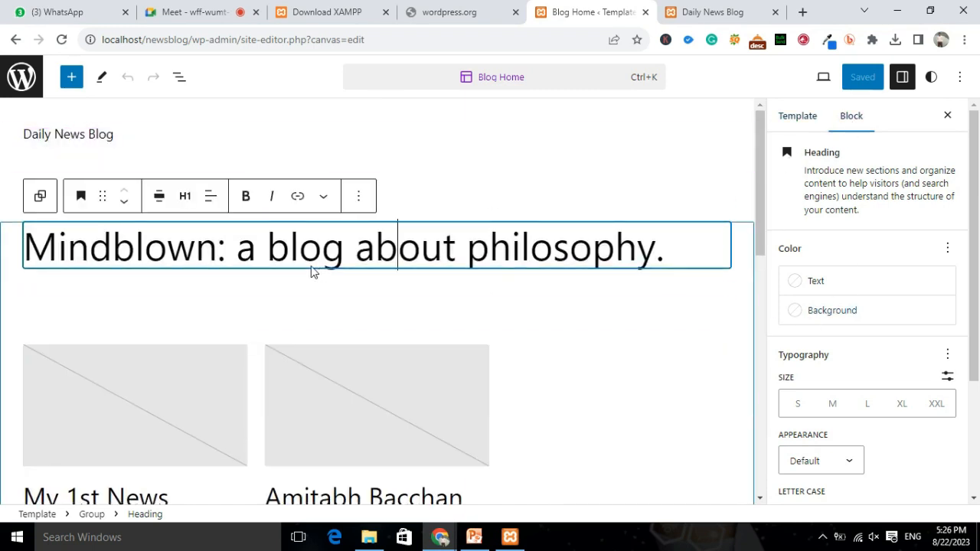
scroll(425, 313, "down", 2)
scroll(427, 315, "down", 10)
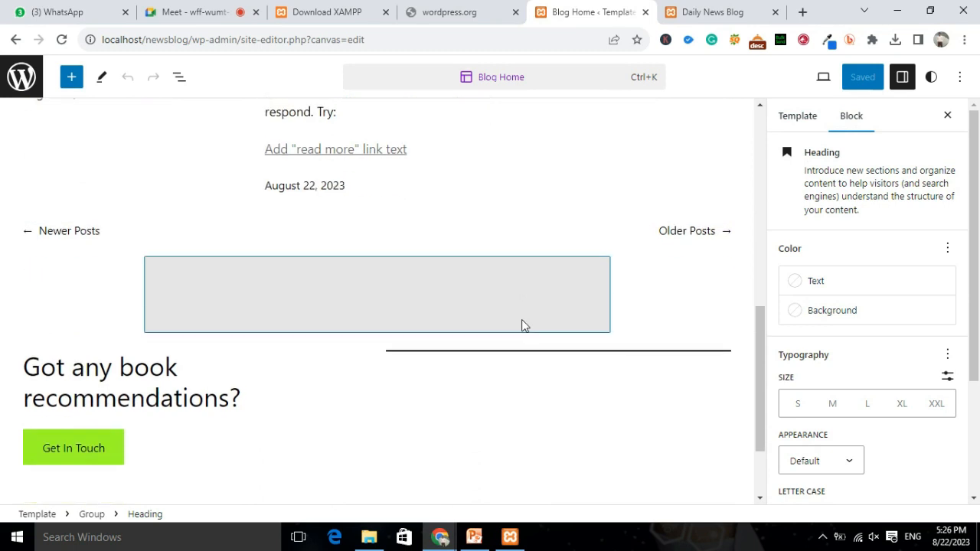
scroll(521, 321, "up", 10)
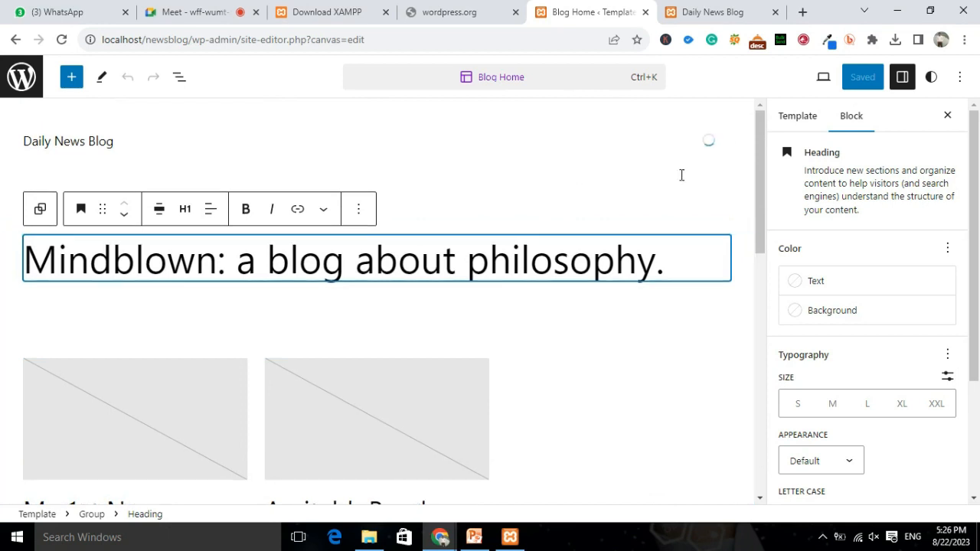
left_click(22, 76)
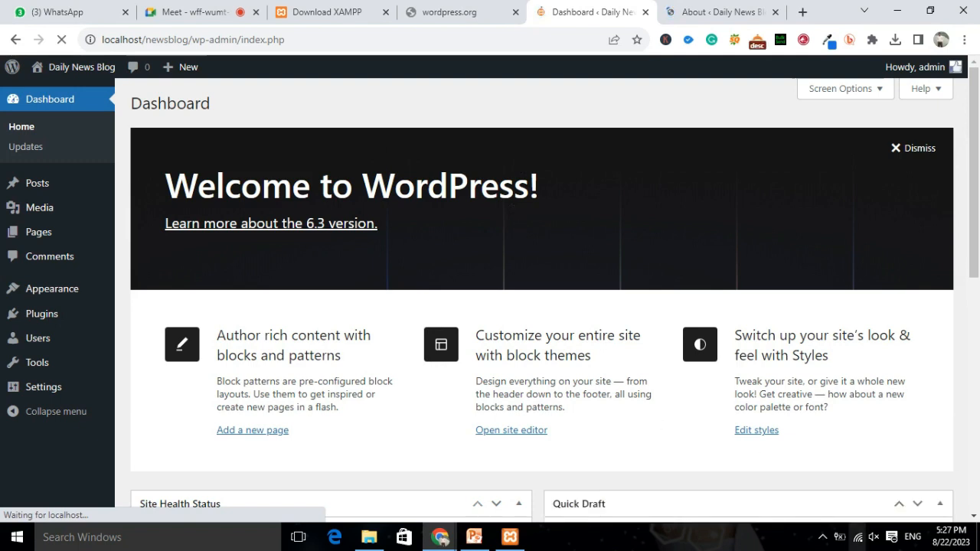
mouse_move(40, 300)
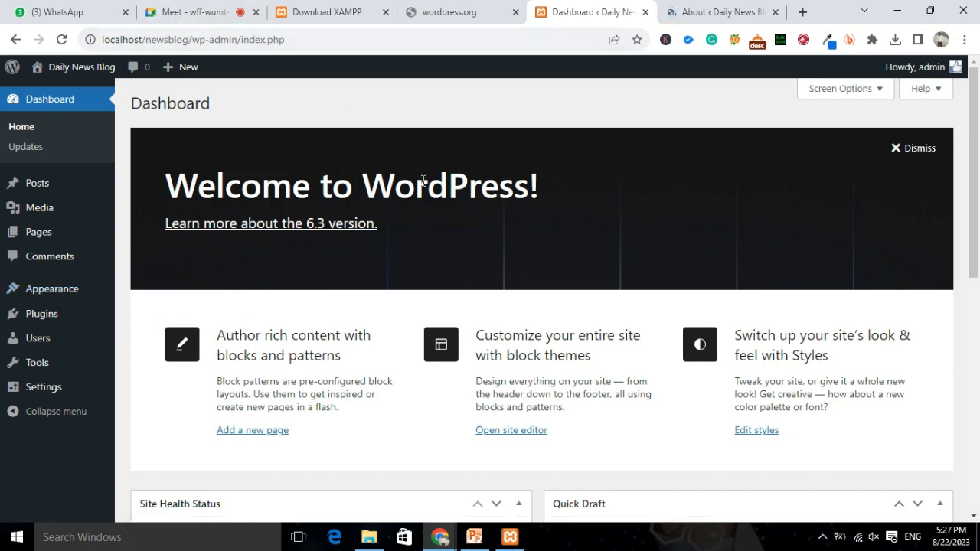
mouse_move(8, 290)
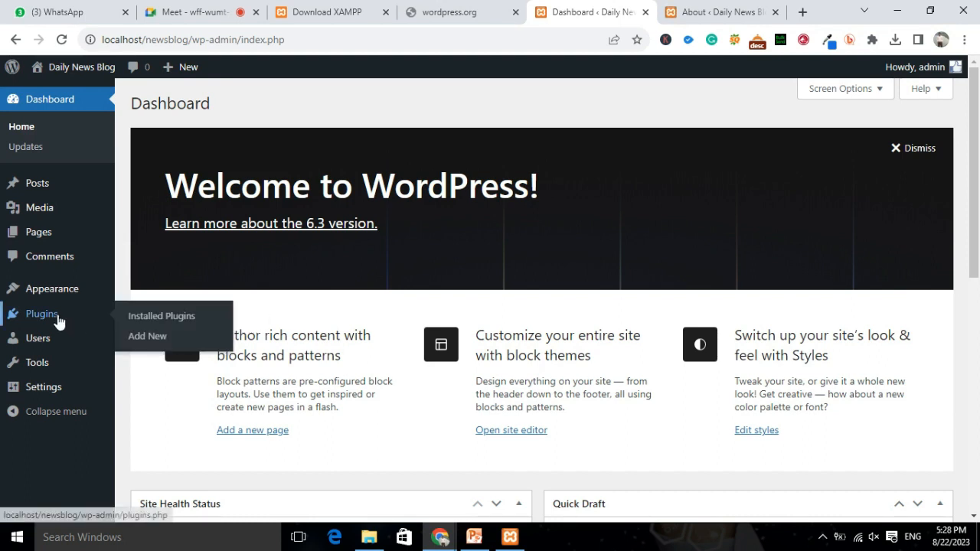
Open the Add New Plugins page from the Plugins menu, then go to the All Users list.
mouse_move(92, 318)
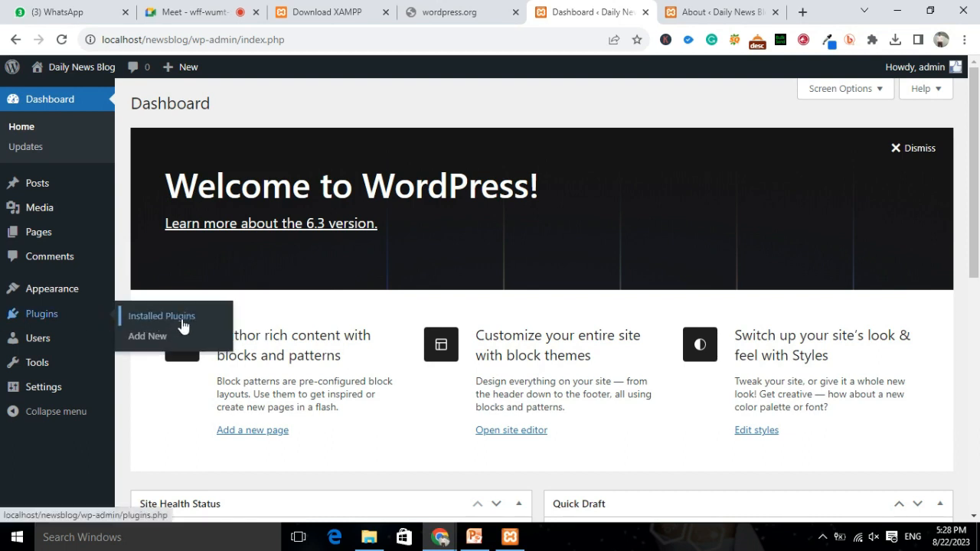
left_click(148, 337)
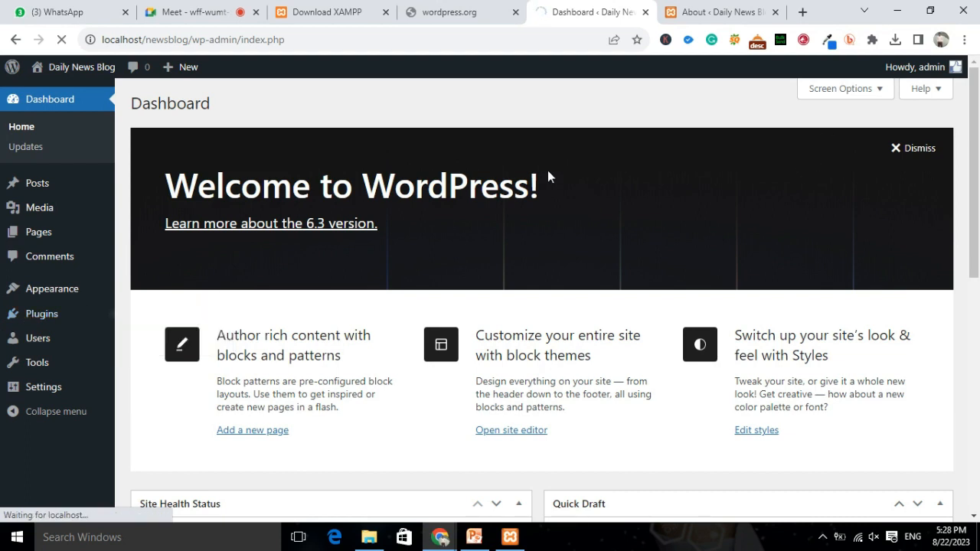
mouse_move(29, 324)
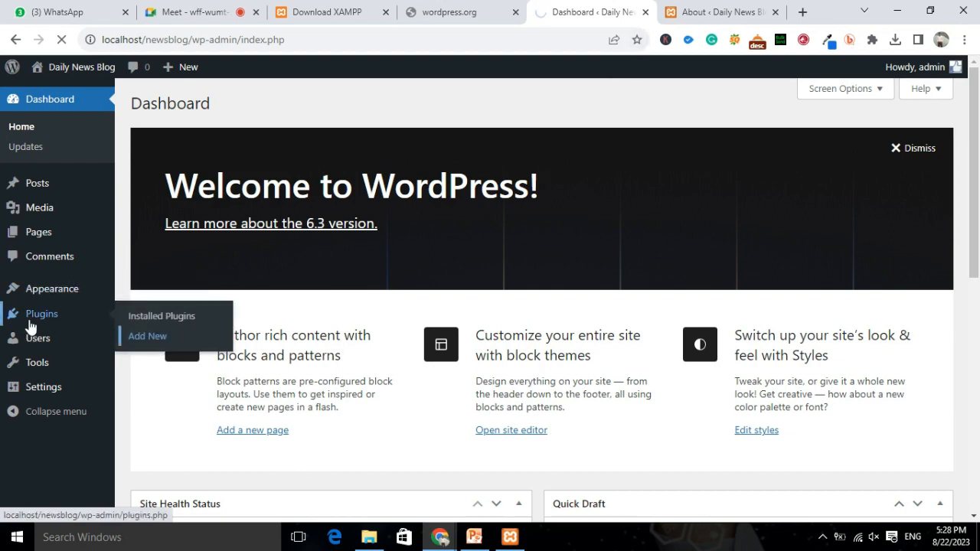
left_click(147, 335)
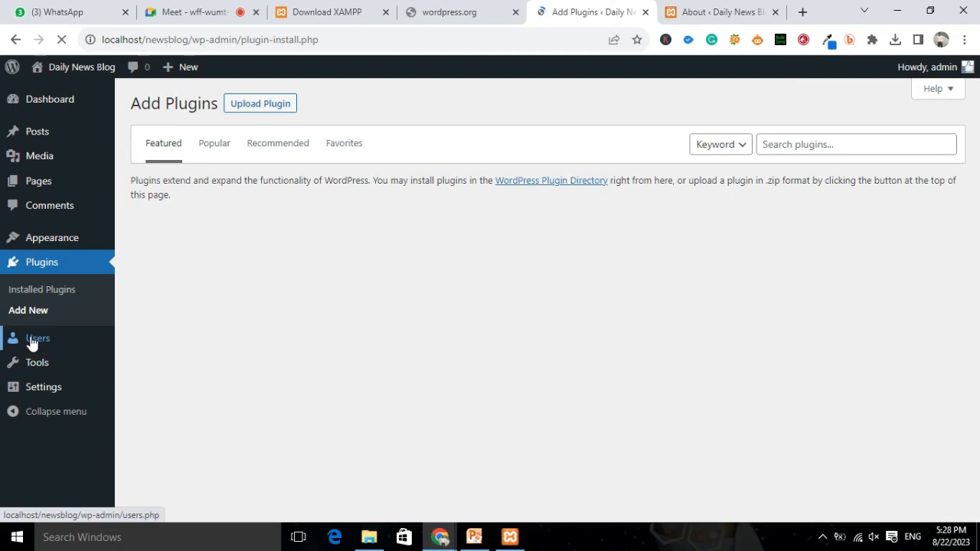
mouse_move(32, 344)
left_click(146, 340)
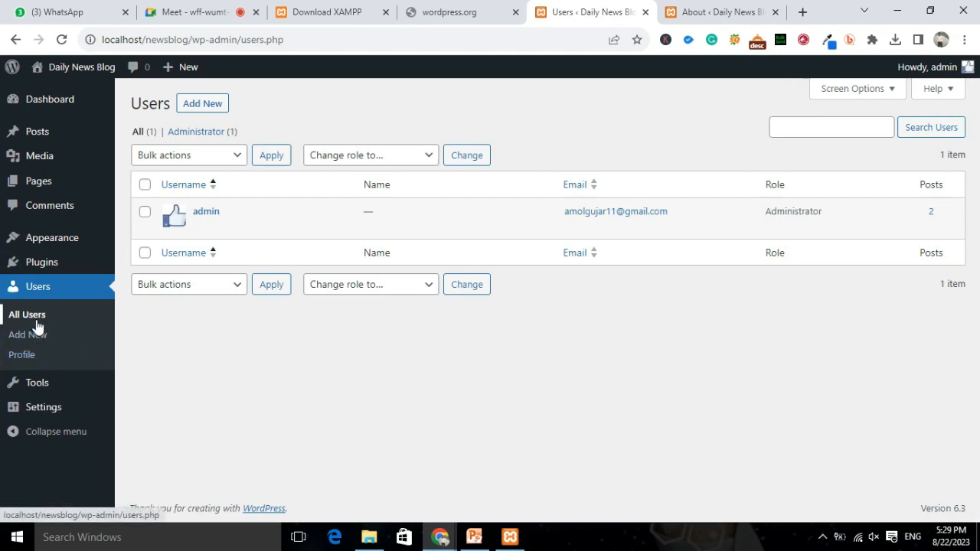
Check the available roles in the Change role to… dropdown, then go to Tools.
mouse_move(205, 222)
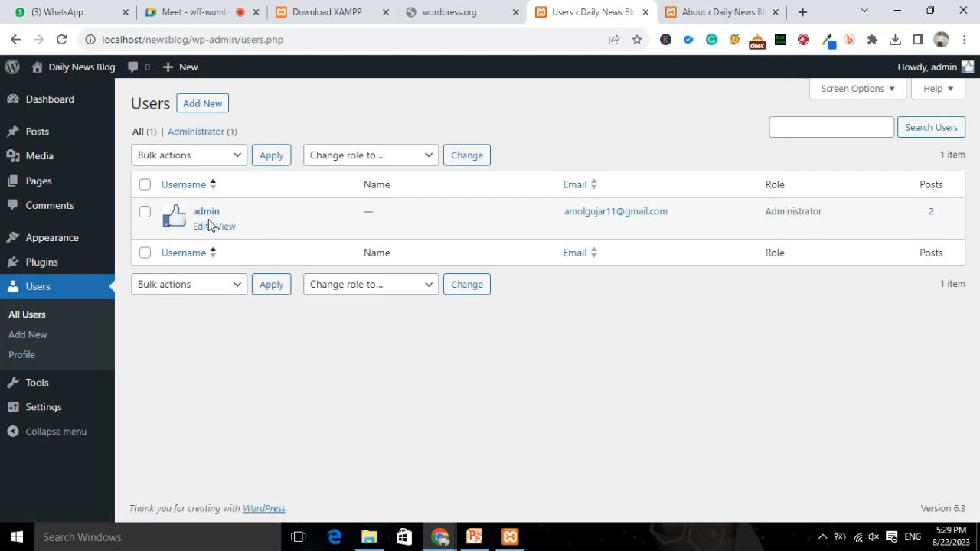
left_click(430, 157)
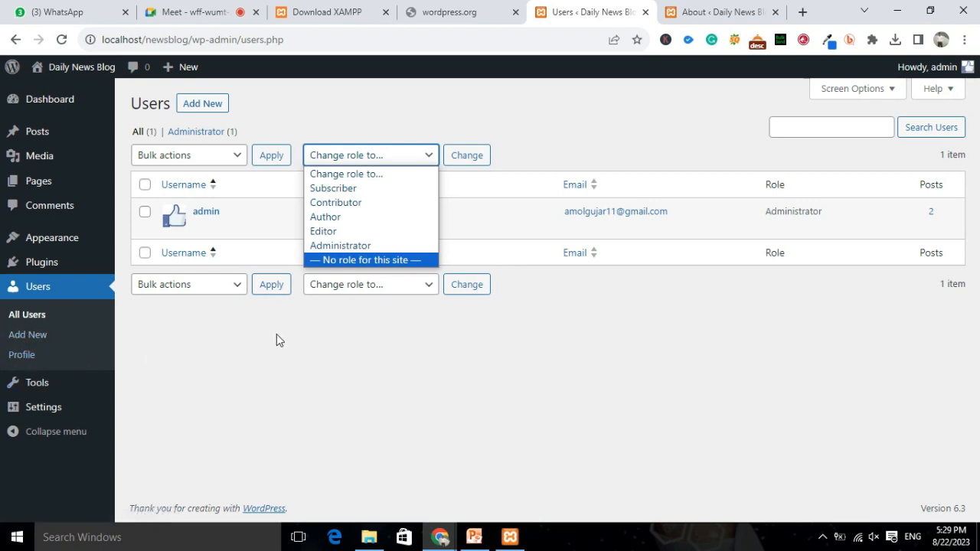
left_click(39, 384)
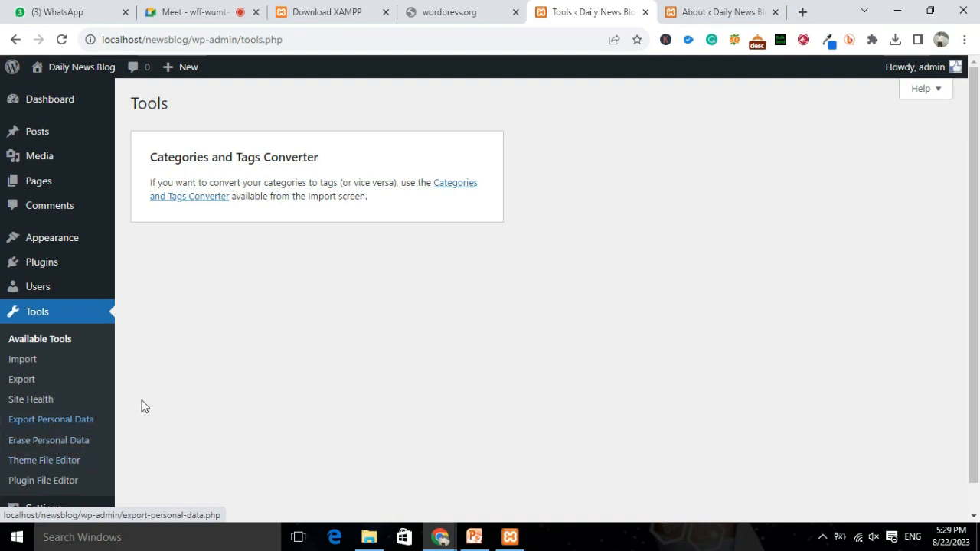
In the Theme File Editor, view the footer.html and header.html parts, then open General Settings.
scroll(239, 383, "down", 1)
left_click(31, 431)
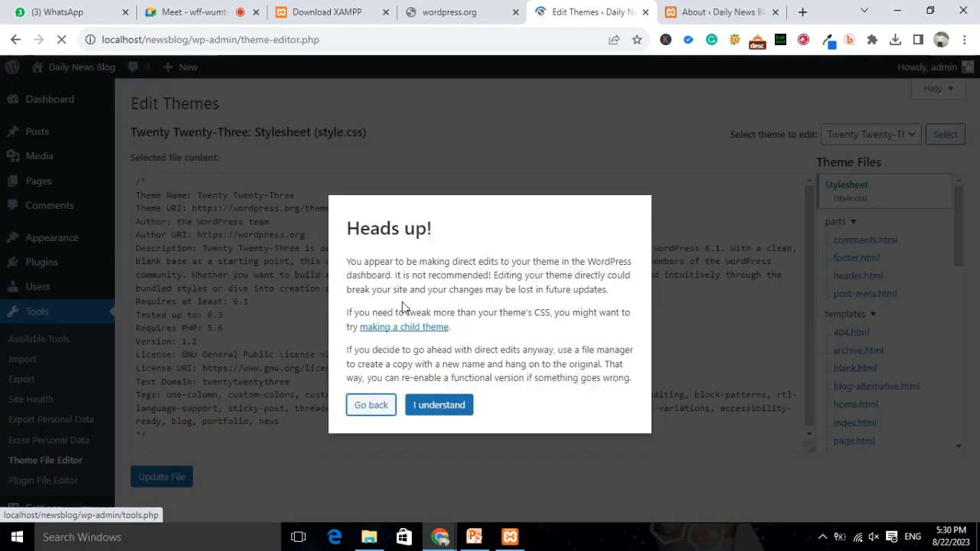
left_click(423, 410)
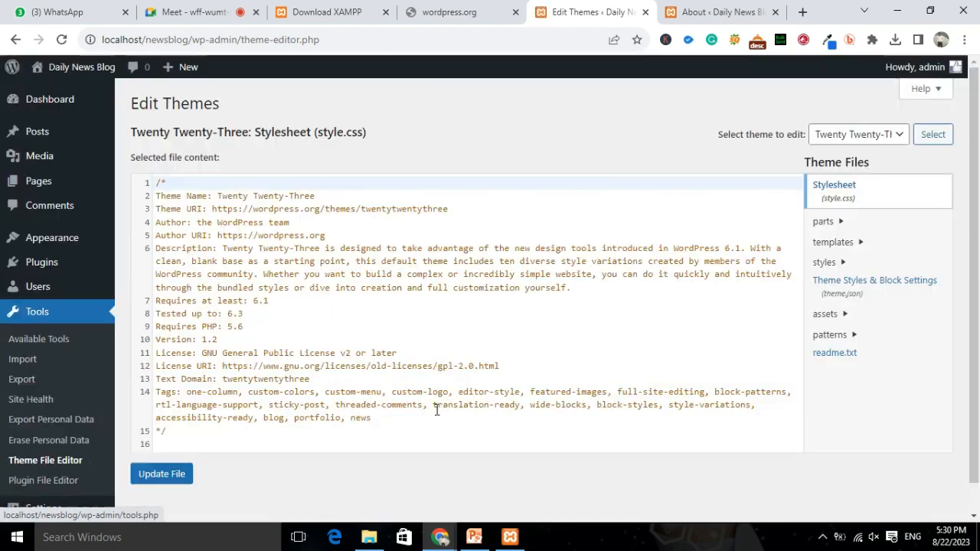
left_click(841, 222)
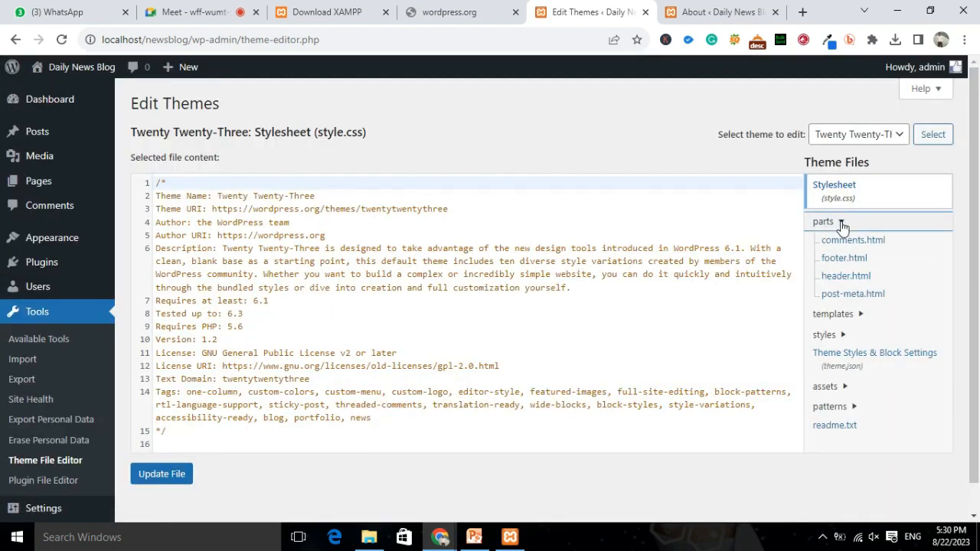
left_click(853, 263)
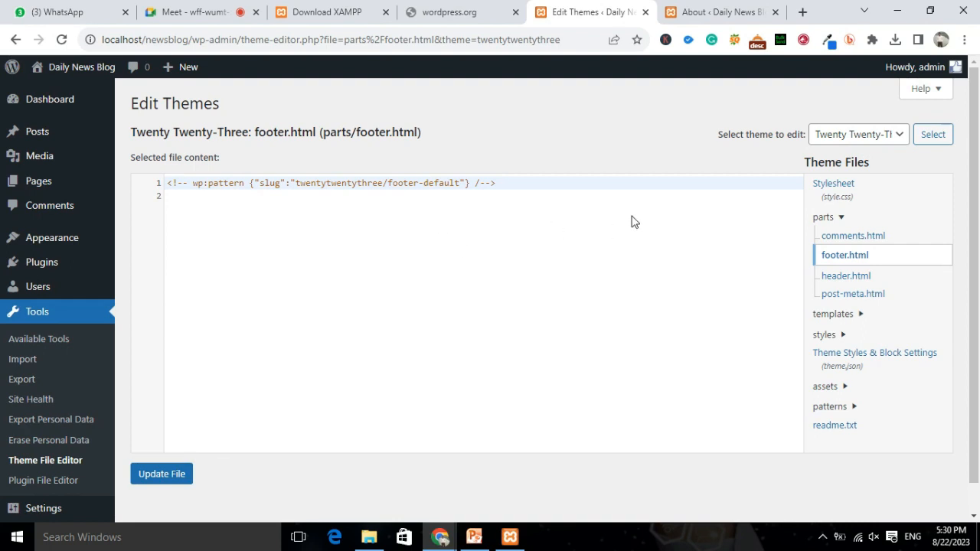
left_click(845, 278)
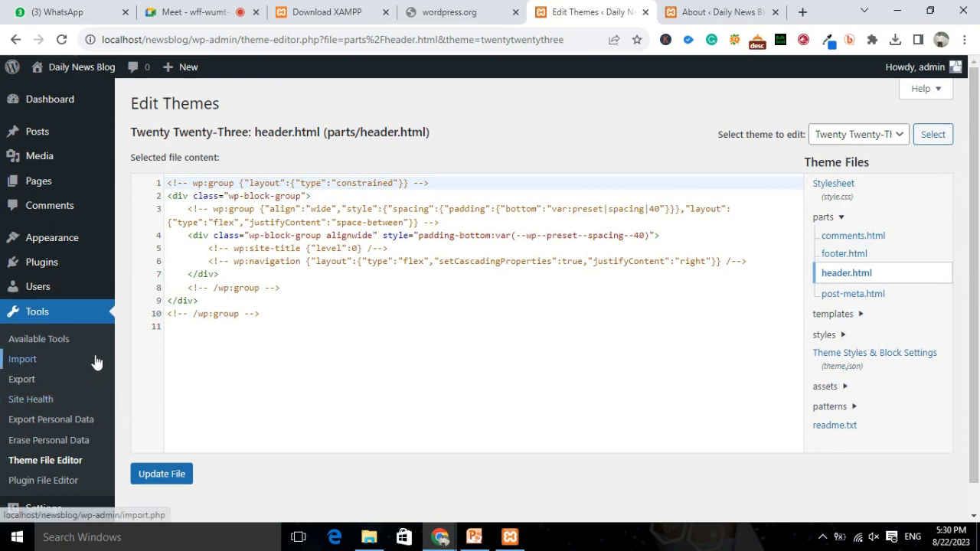
scroll(87, 390, "down", 1)
left_click(47, 481)
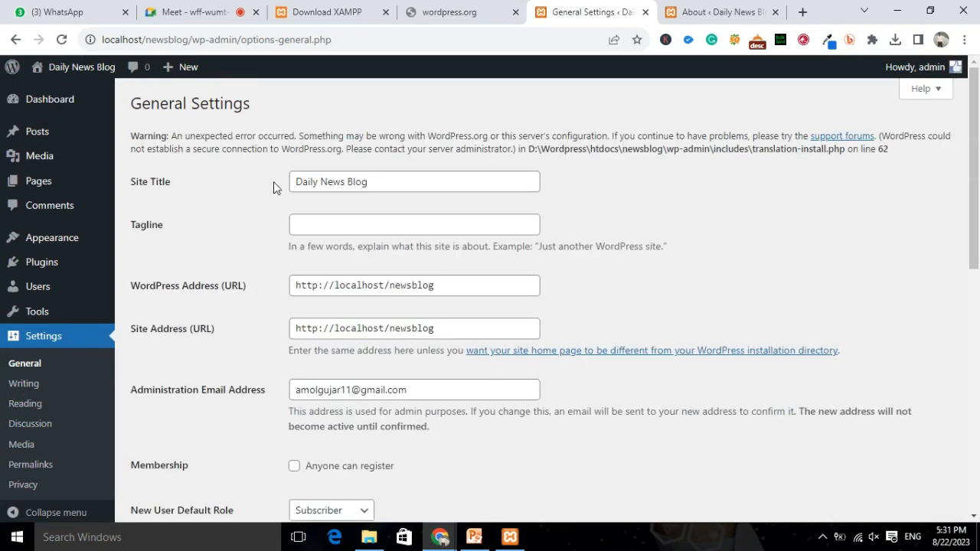
Inspect the site title Daily News Blog, the empty tagline, and both site address URLs.
left_click_drag(300, 186, 376, 180)
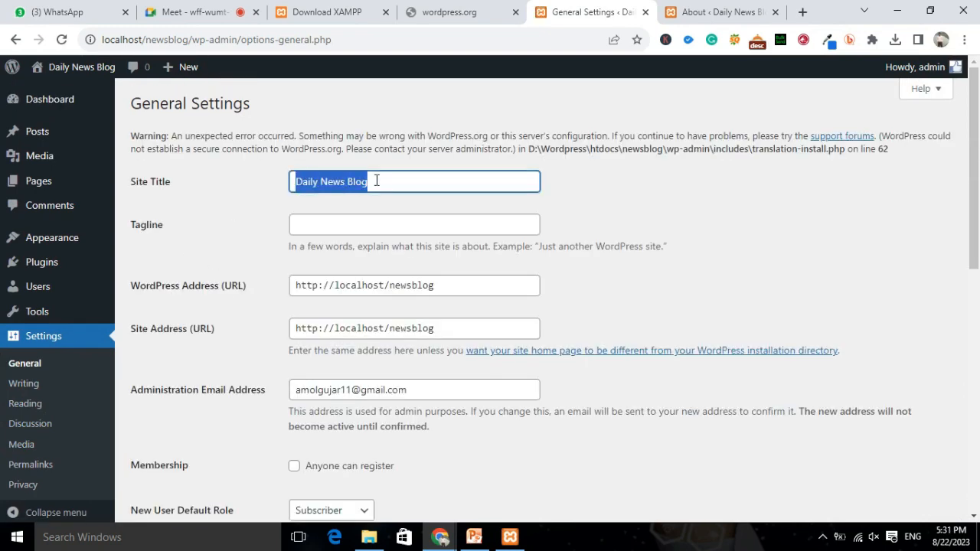
left_click(308, 225)
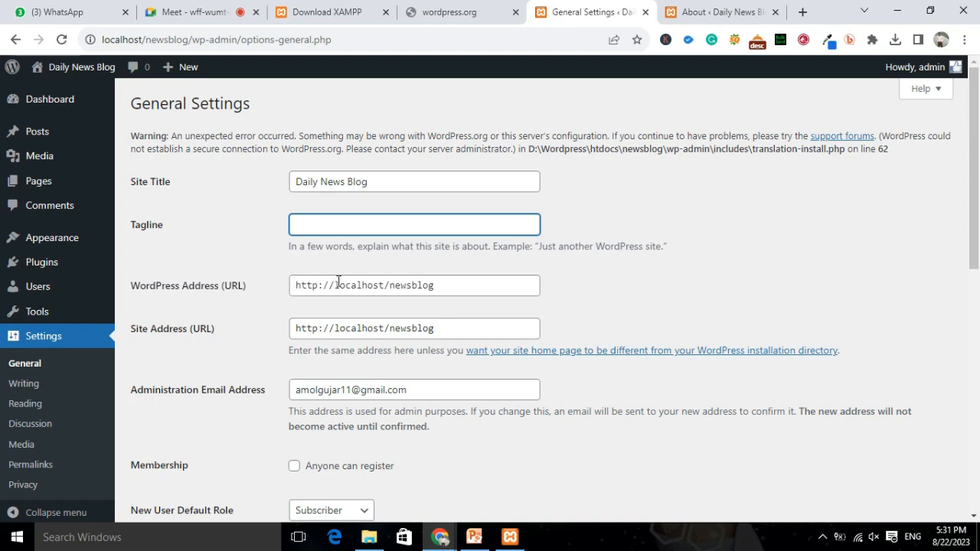
scroll(466, 331, "down", 2)
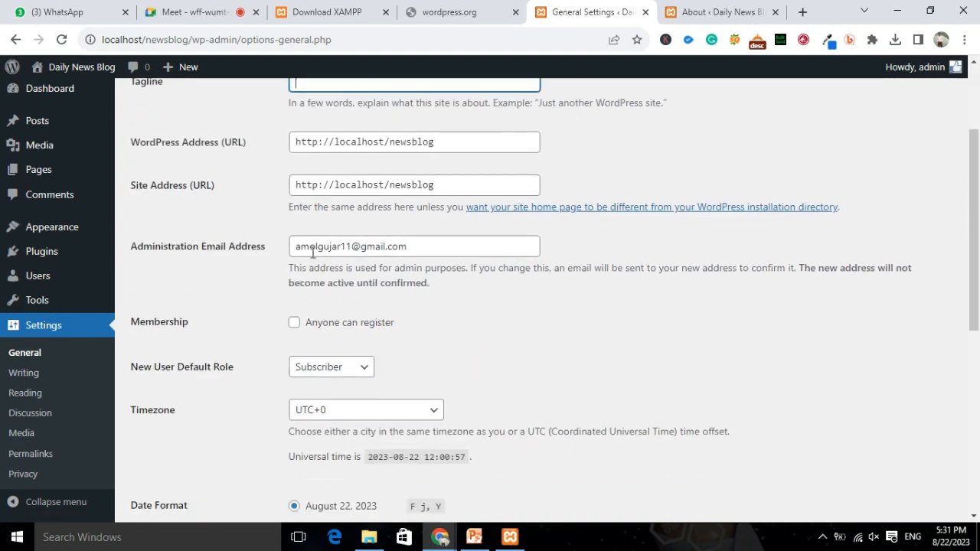
left_click_drag(296, 143, 481, 147)
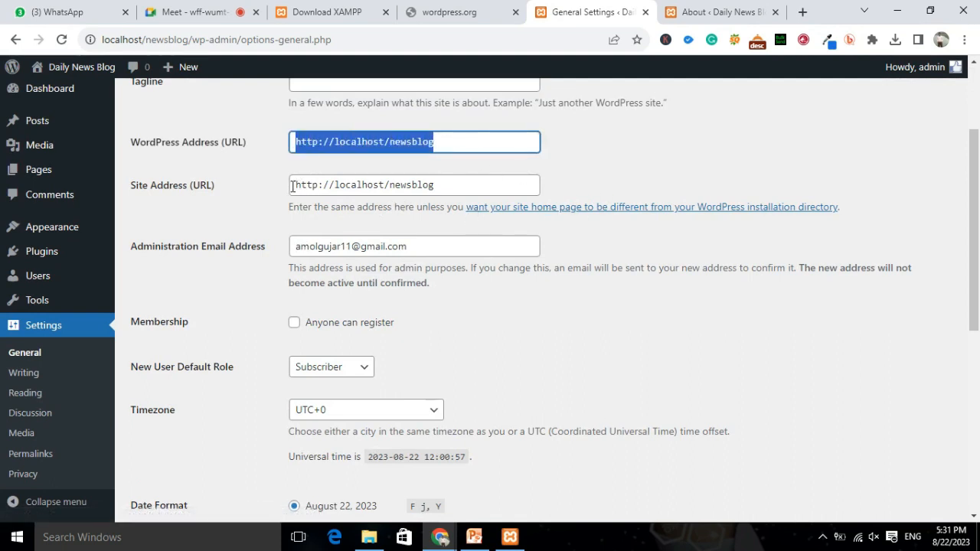
left_click_drag(292, 186, 445, 182)
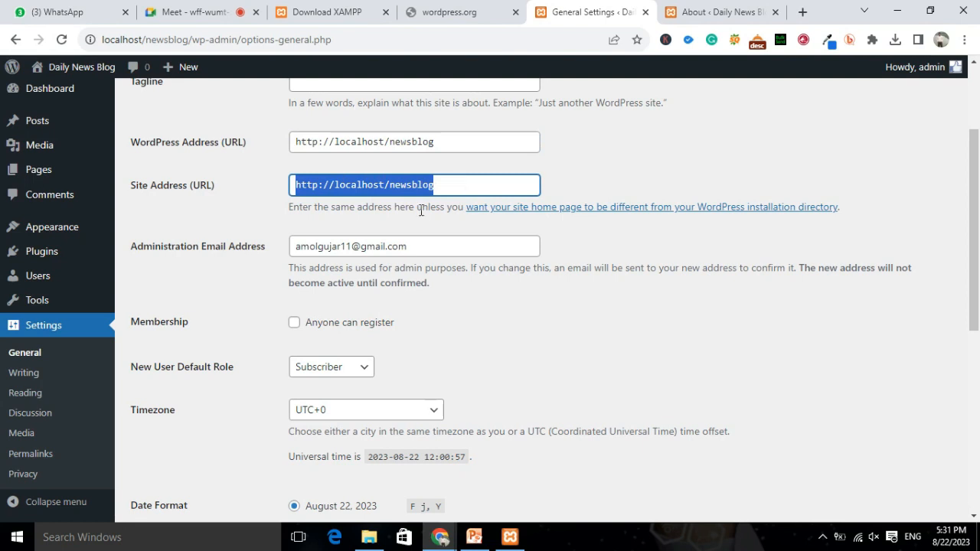
scroll(466, 284, "down", 2)
scroll(440, 253, "up", 1)
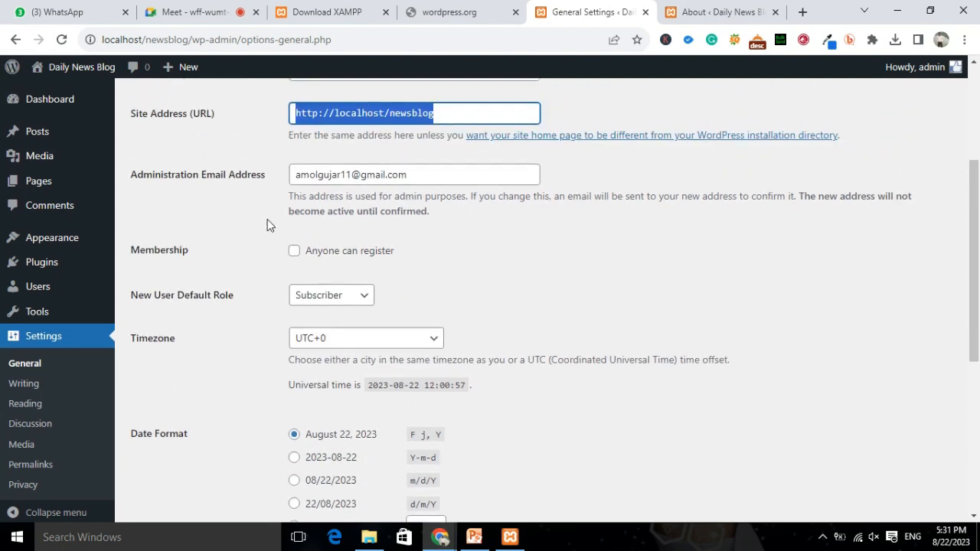
left_click_drag(292, 173, 429, 177)
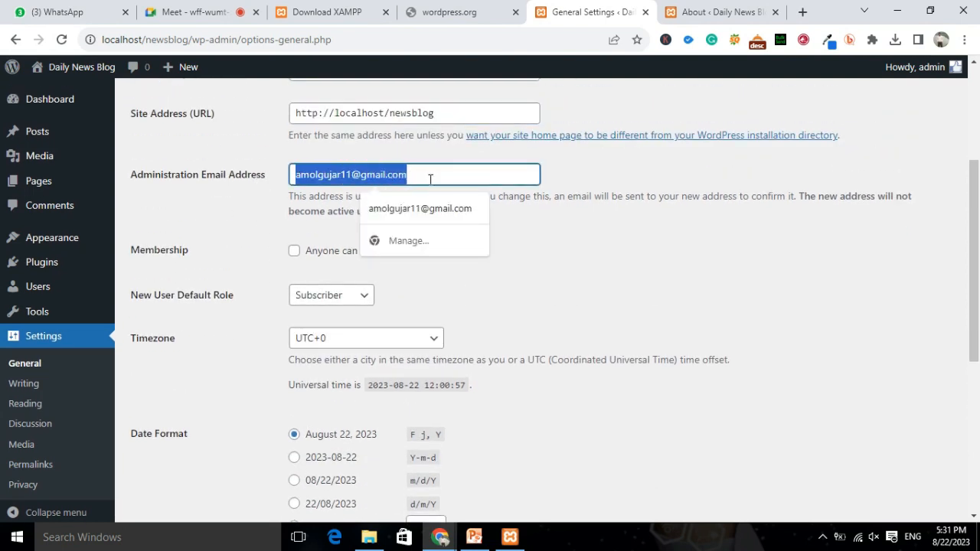
scroll(430, 183, "up", 1)
scroll(431, 182, "up", 1)
scroll(357, 284, "down", 3)
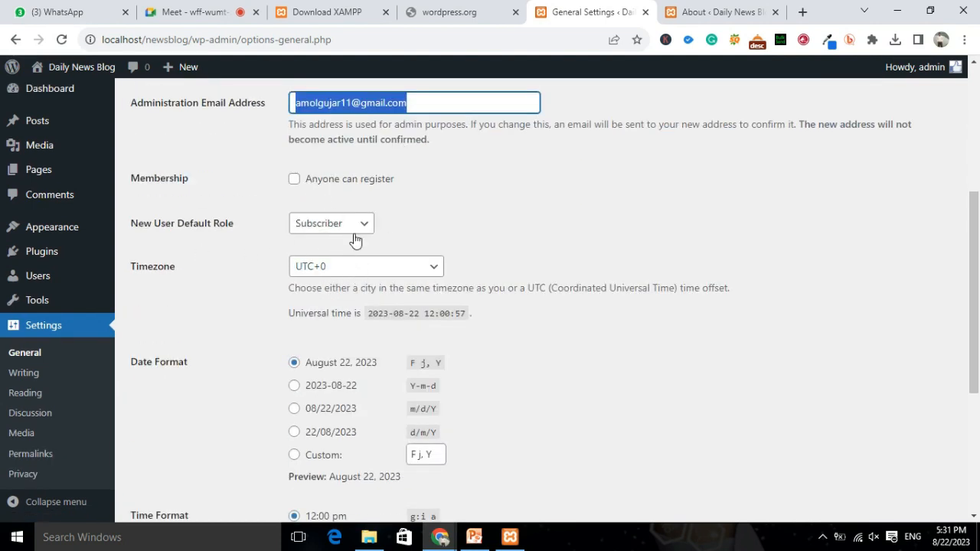
Look through the New User Default Role options, keep Subscriber, and open Writing settings.
left_click(367, 227)
left_click(366, 226)
left_click(365, 227)
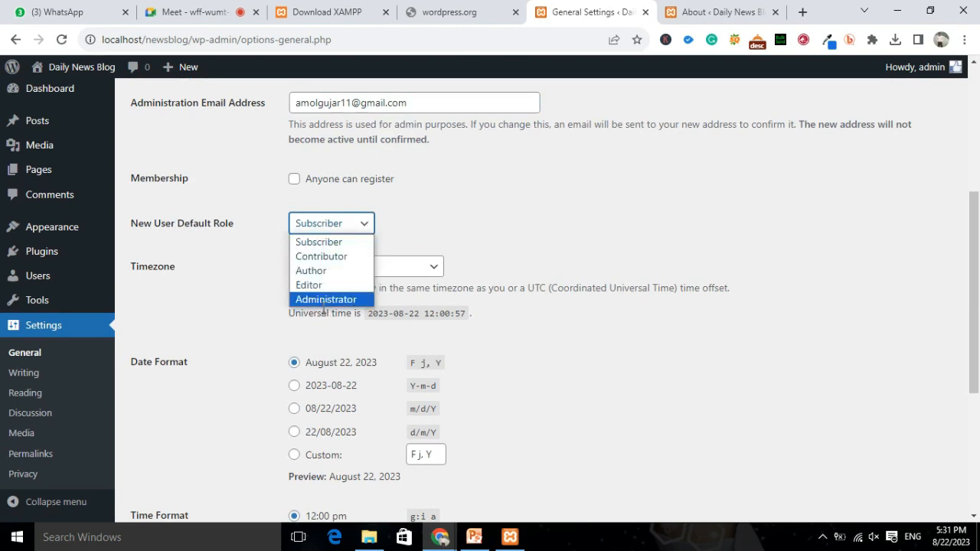
left_click(468, 244)
scroll(471, 244, "down", 4)
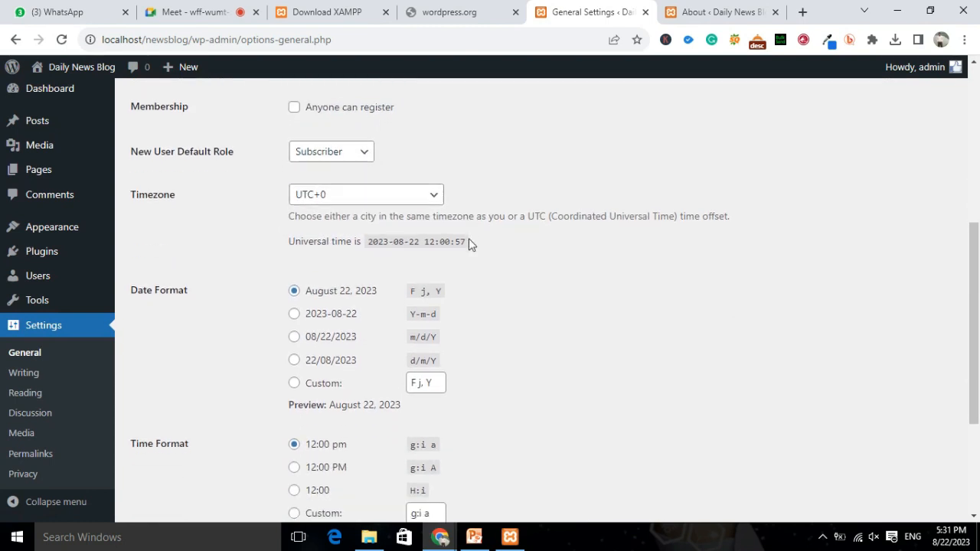
left_click(77, 375)
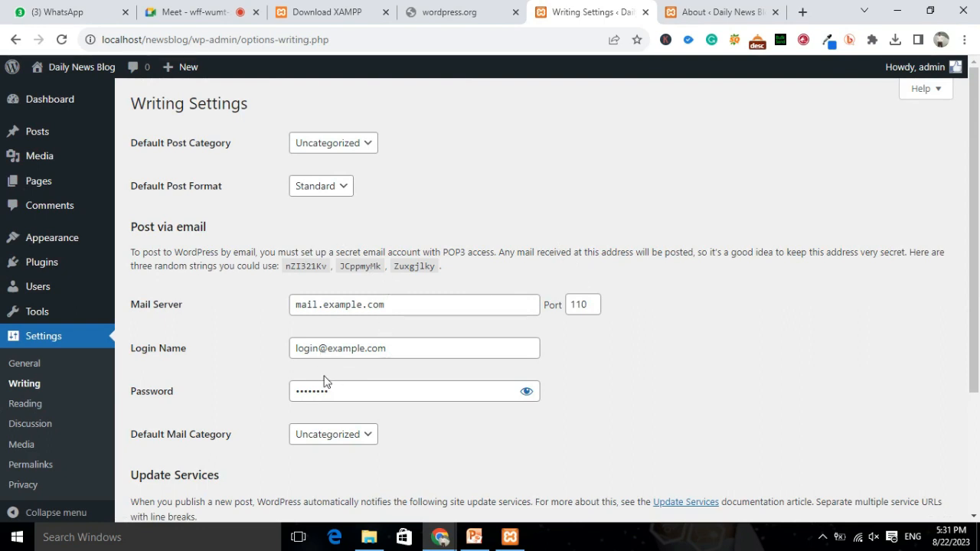
Reveal and re-hide the mail password, scroll the Writing settings, then open Reading settings.
left_click(526, 392)
left_click(526, 392)
scroll(442, 219, "down", 3)
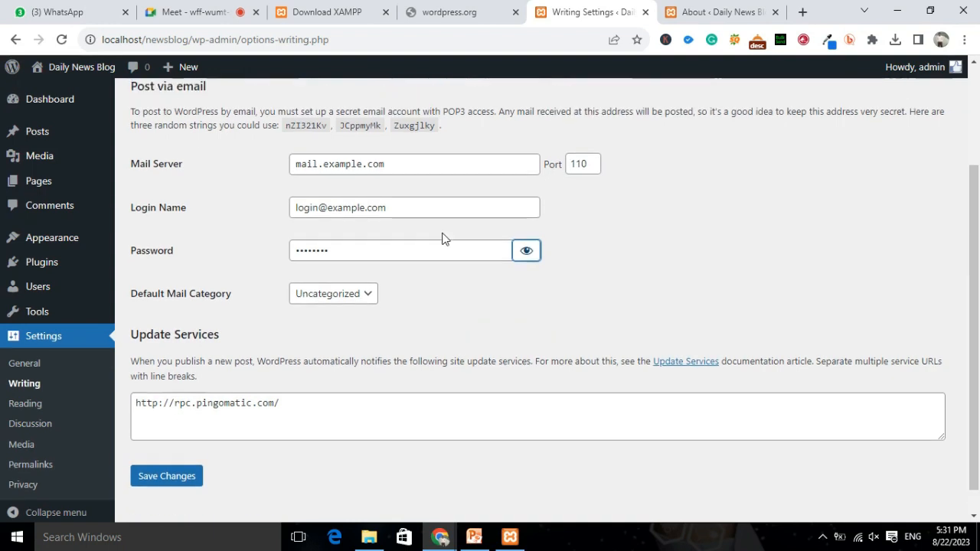
scroll(441, 239, "up", 2)
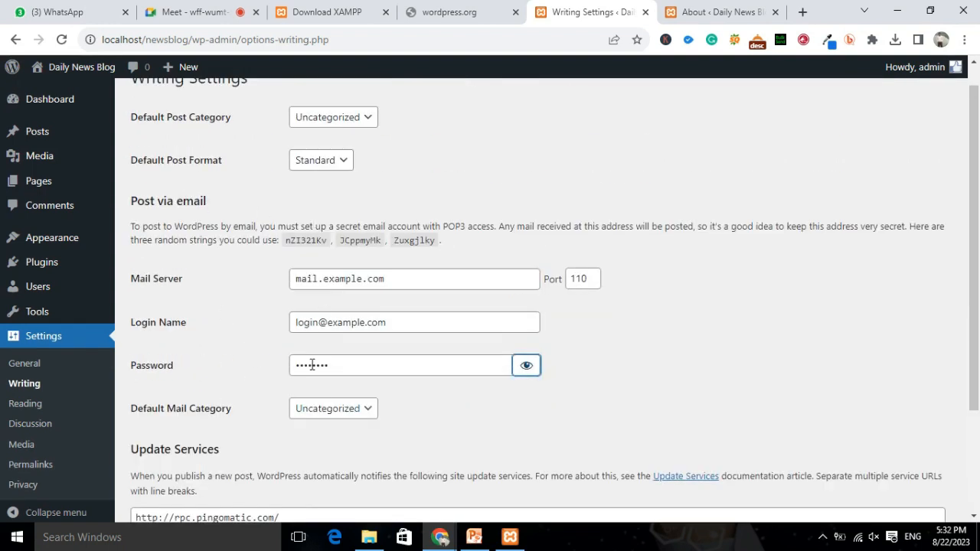
left_click(85, 399)
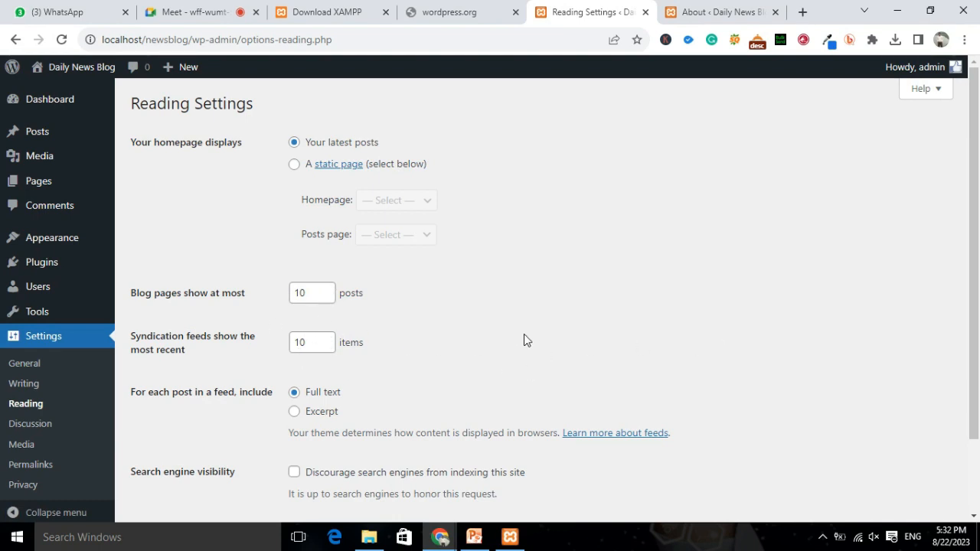
Scroll the Reading settings, then look through the Discussion settings.
scroll(524, 334, "down", 2)
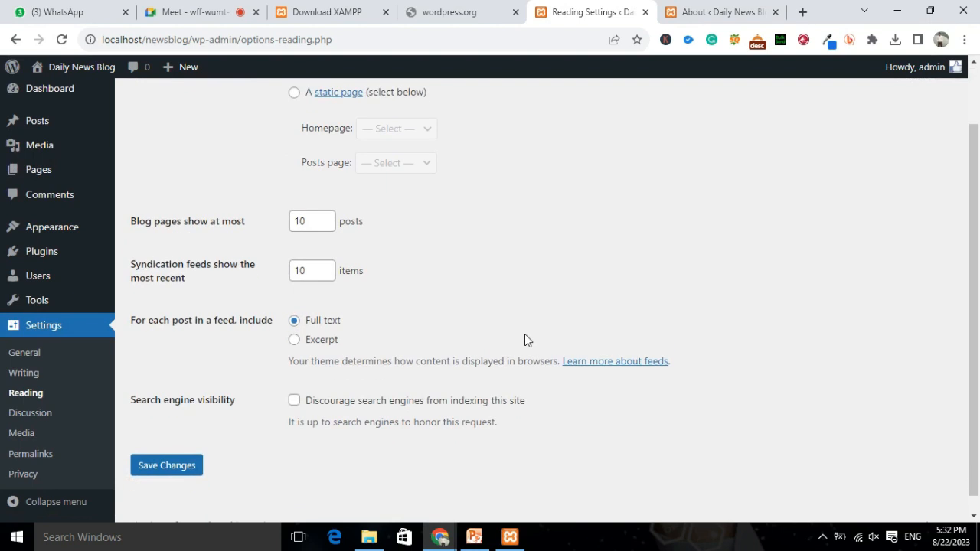
left_click(14, 420)
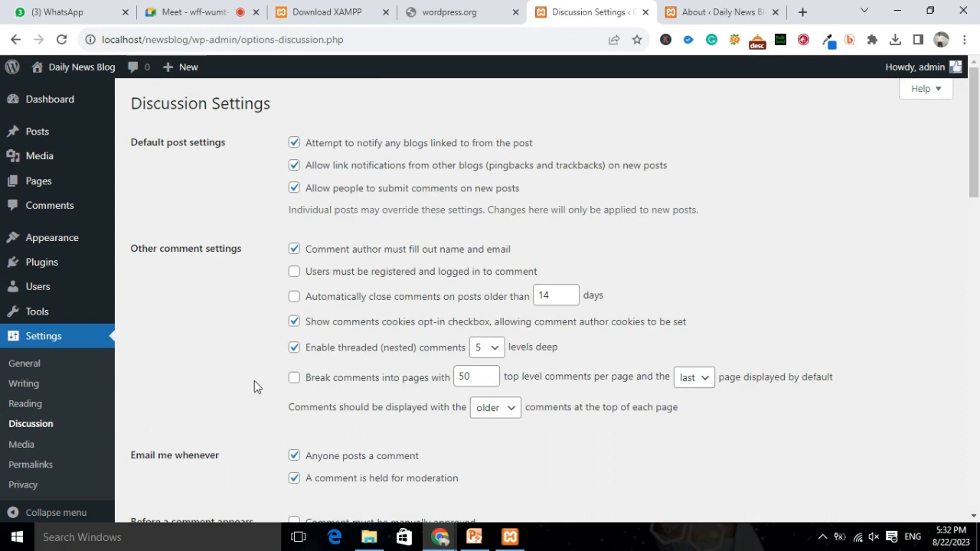
scroll(255, 381, "down", 3)
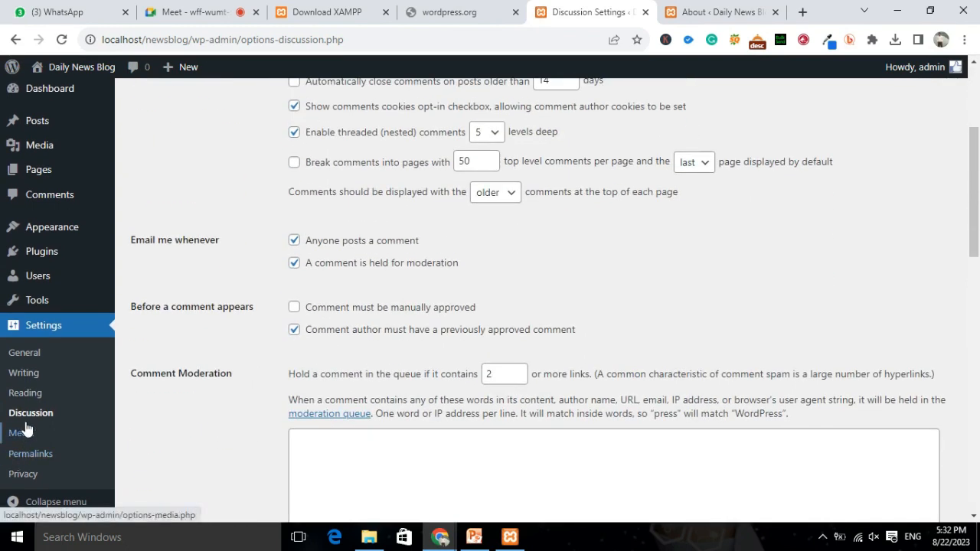
Review the Permalink settings, where the Day and name structure is selected.
left_click(31, 456)
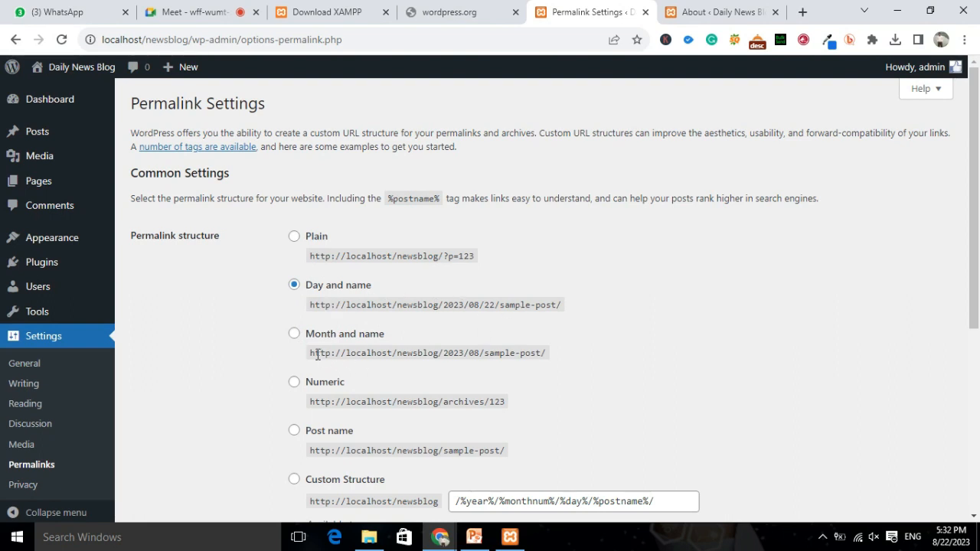
scroll(682, 388, "down", 2)
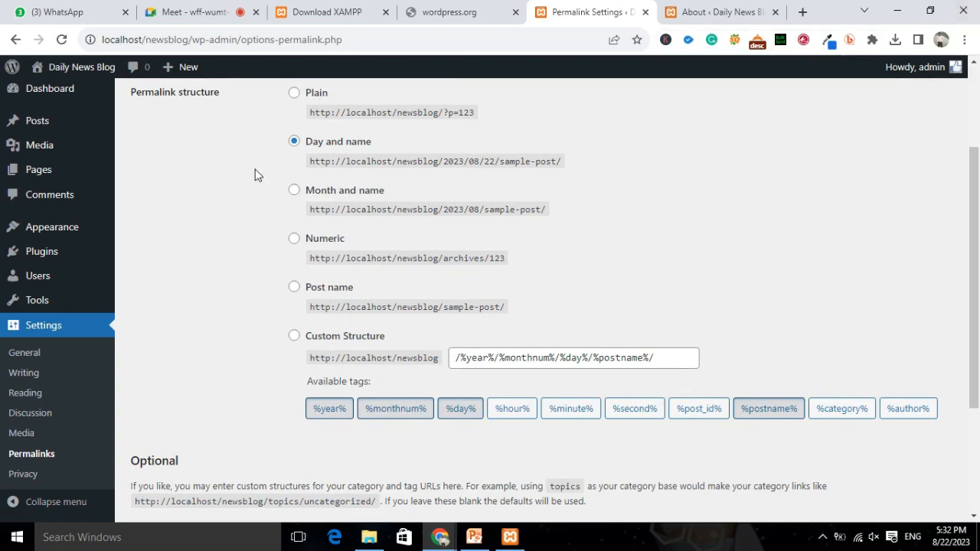
scroll(291, 176, "down", 2)
scroll(171, 308, "down", 1)
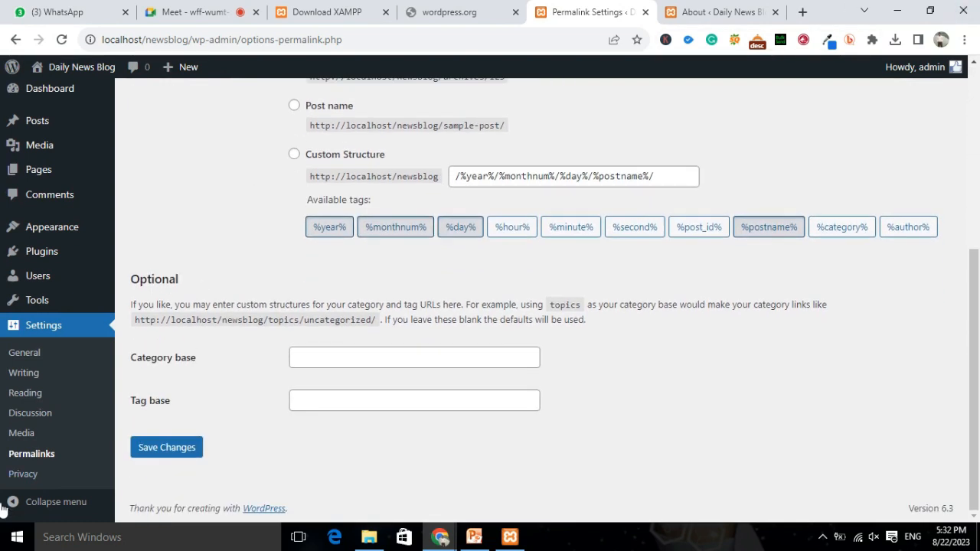
scroll(225, 219, "up", 5)
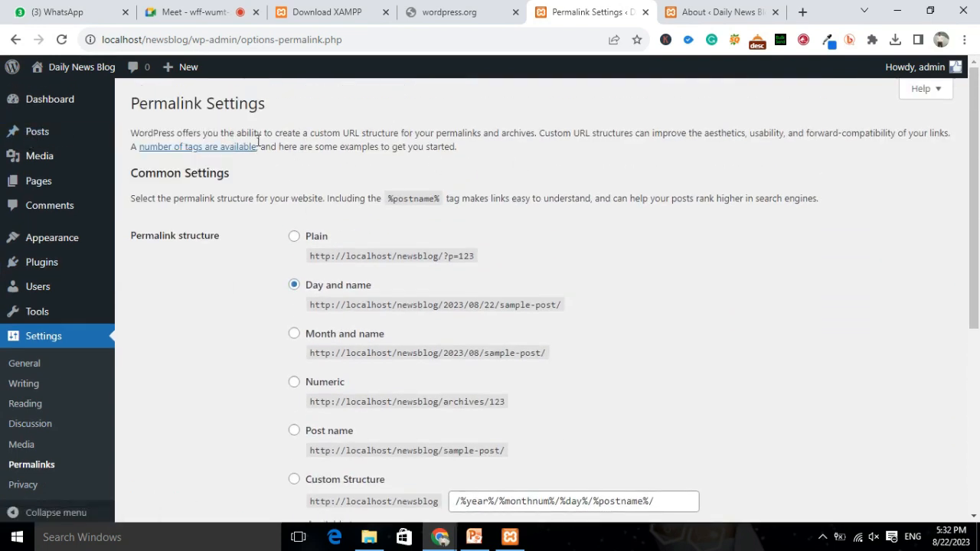
Switch to the About · Daily News Blog tab, scroll the WordPress 6.3 page, and open a new tab.
left_click(724, 12)
mouse_move(36, 130)
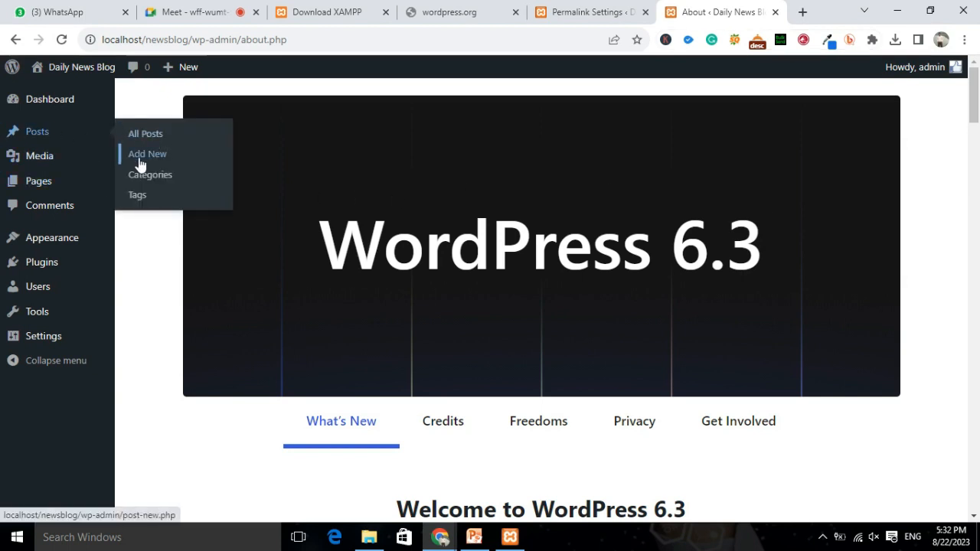
mouse_move(40, 198)
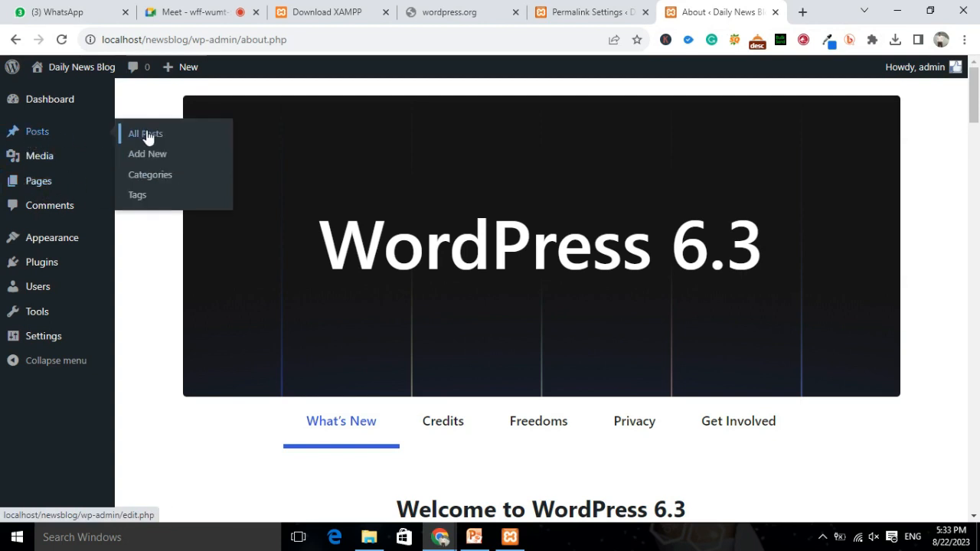
mouse_move(39, 158)
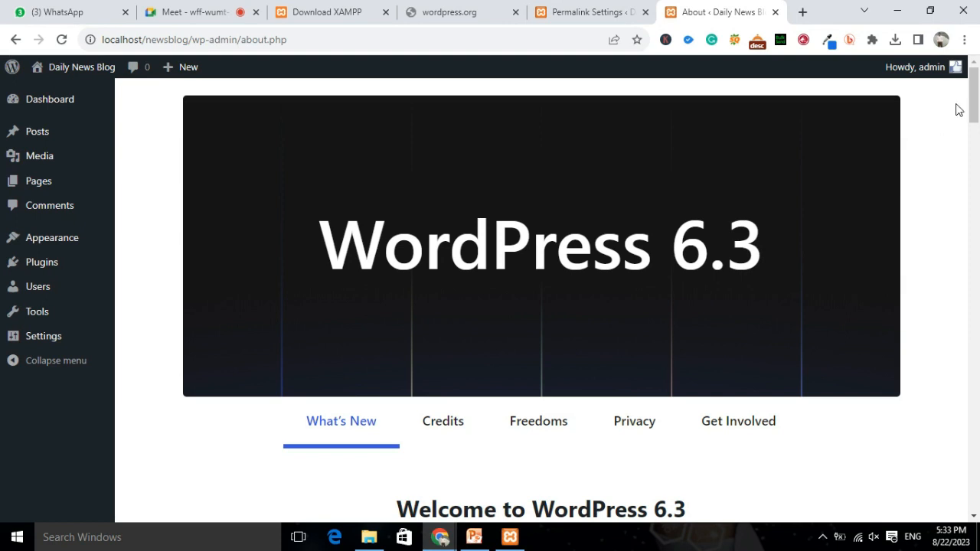
mouse_move(975, 95)
left_mouse_down()
mouse_move(978, 146)
mouse_move(976, 88)
left_mouse_up()
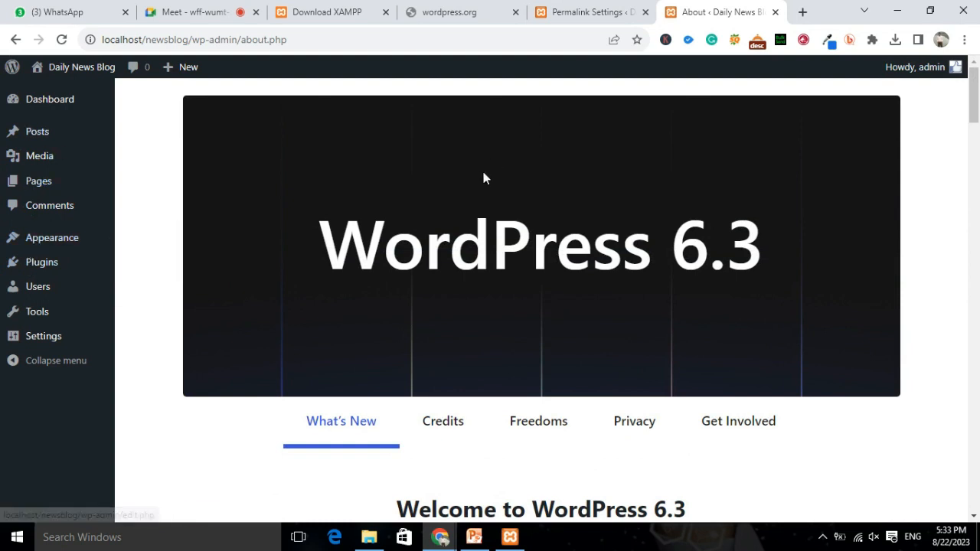
mouse_move(976, 93)
left_mouse_down()
mouse_move(978, 151)
mouse_move(978, 94)
left_mouse_up()
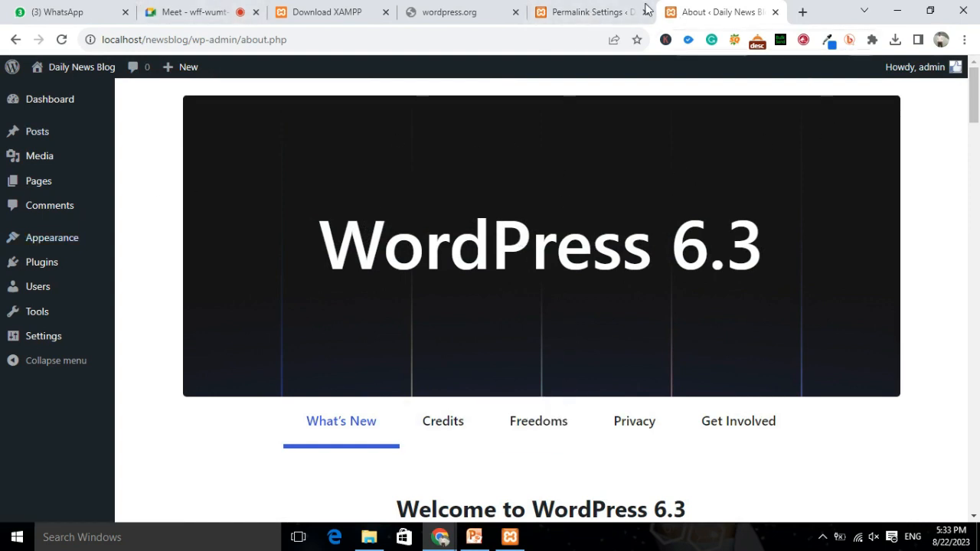
left_click(801, 12)
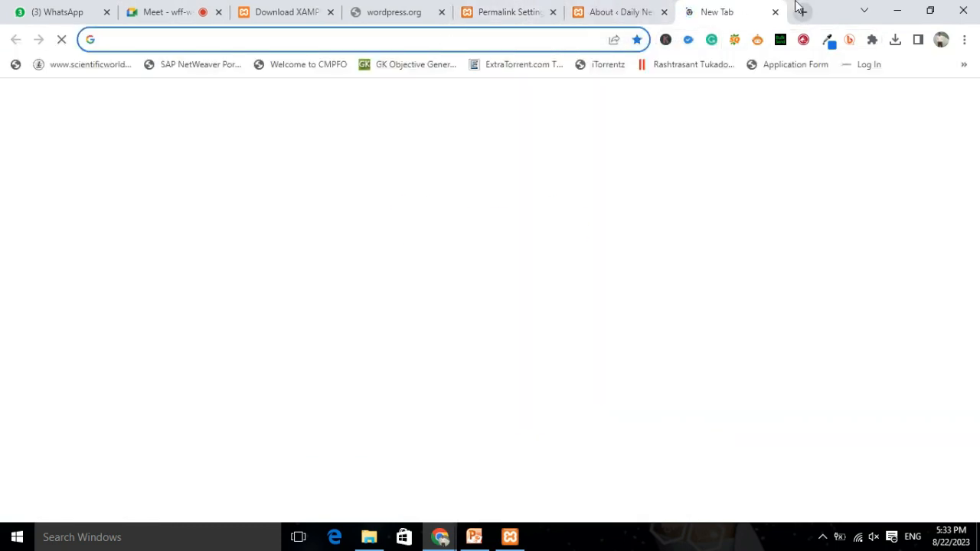
Close the blank New Tab to return to the WordPress 6.3 About page.
left_click(776, 13)
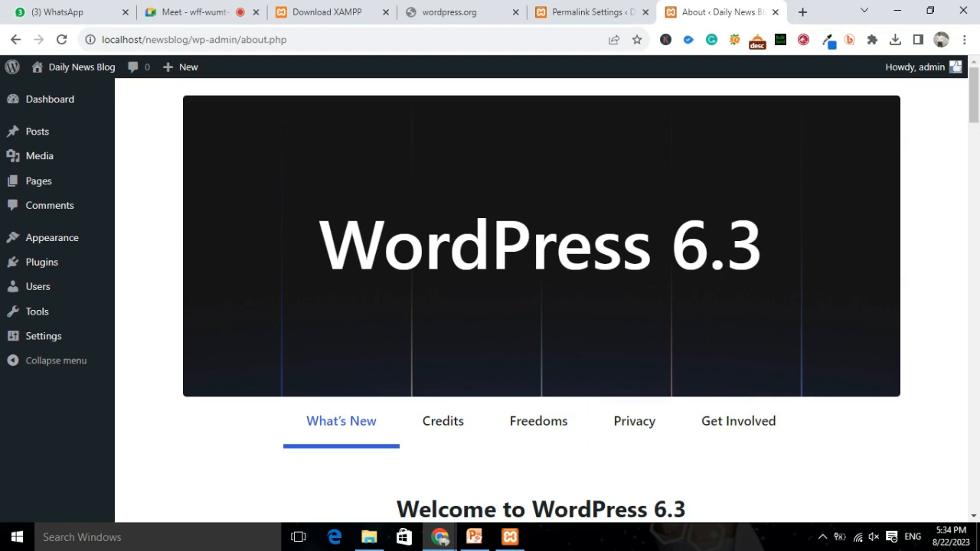
Leave the Google Meet call, then choose Exit from the screen recorder's tray icon menu.
left_click(203, 11)
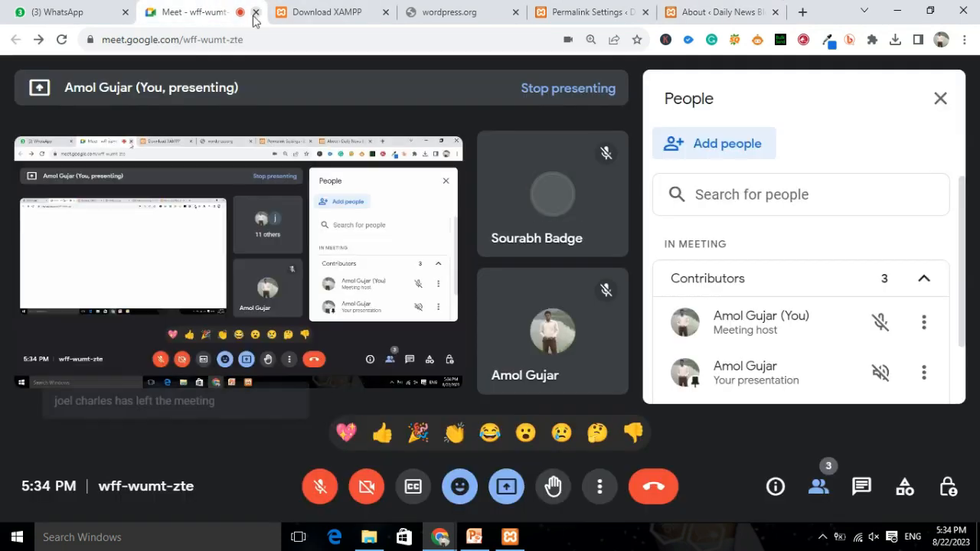
left_click(653, 490)
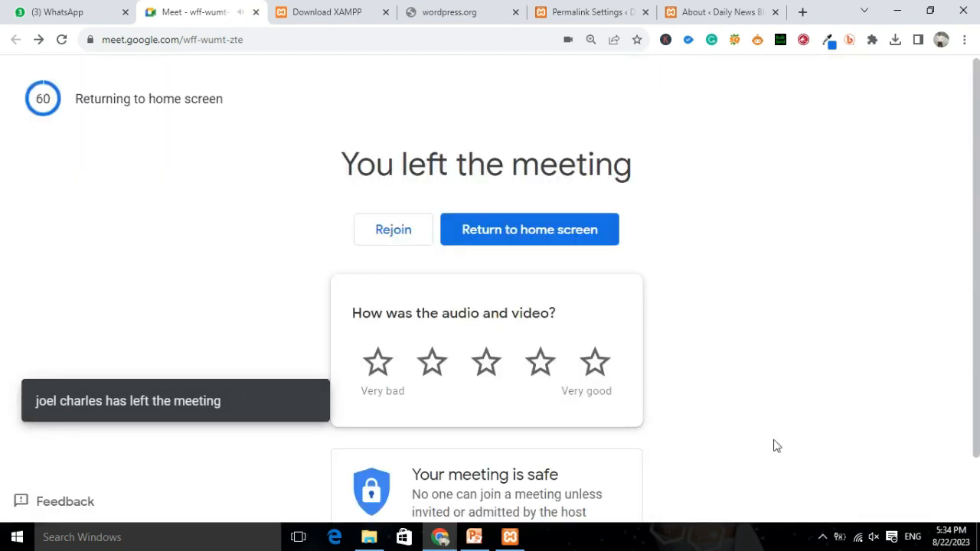
left_click(822, 537)
right_click(789, 510)
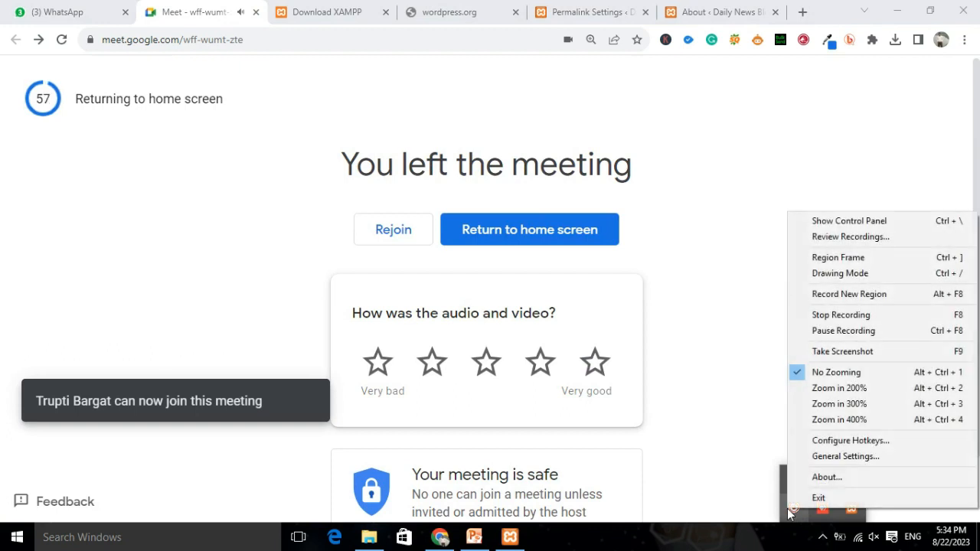
left_click(824, 498)
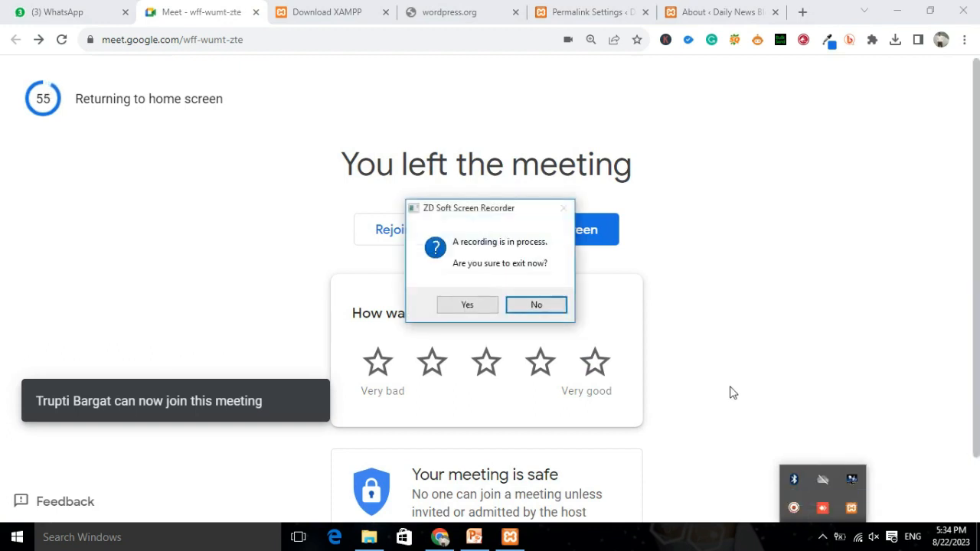